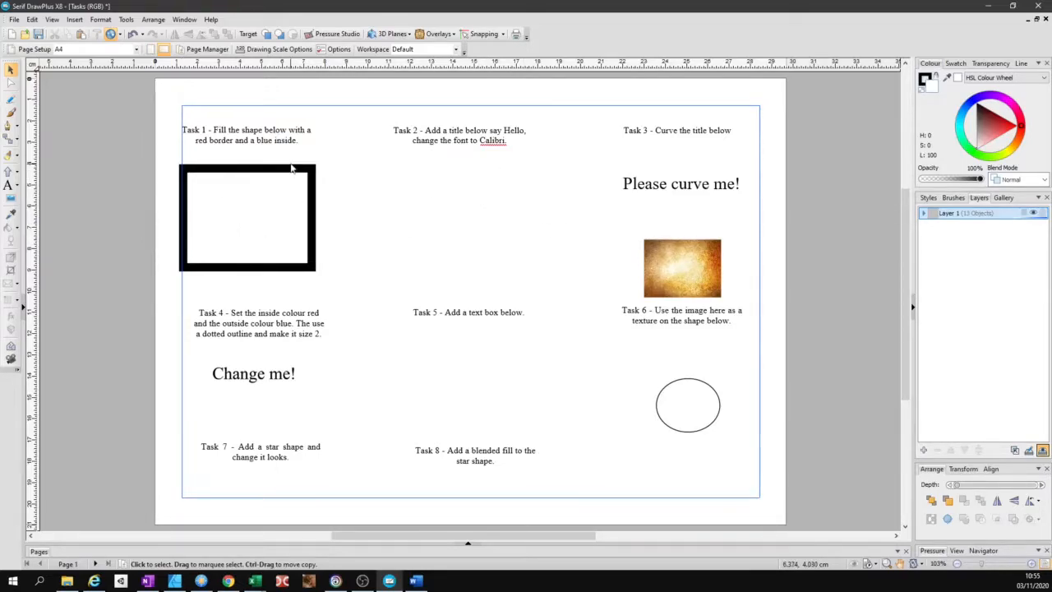
- Resize the black-bordered rectangle below Task 1 to about 6.7 cm wide and 5.1 cm high
click(263, 173)
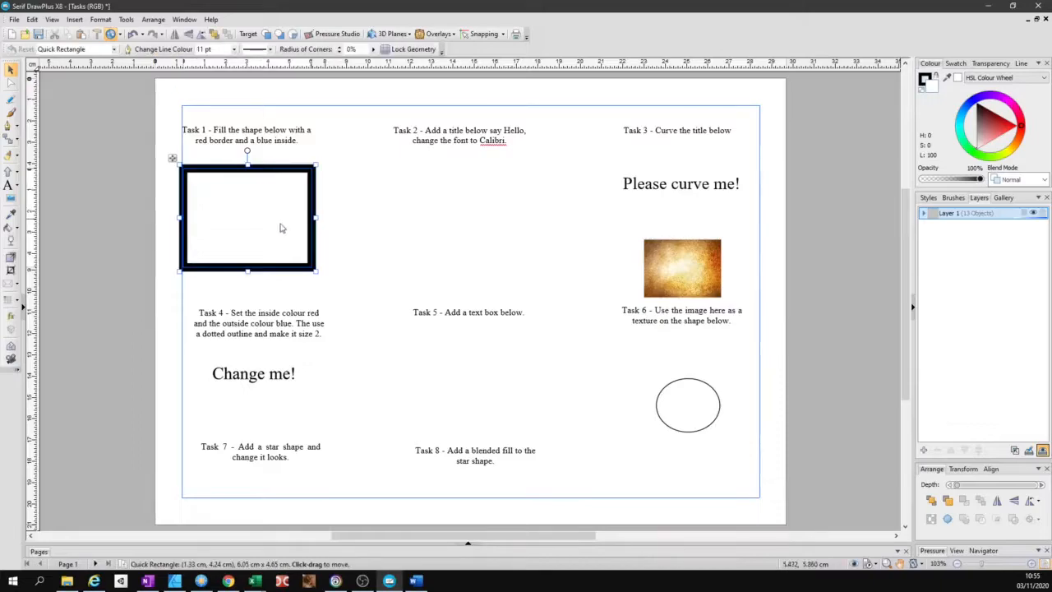
drag(317, 218, 364, 217)
mouse_move(271, 272)
mouse_down()
mouse_move(282, 206)
mouse_move(282, 278)
mouse_up()
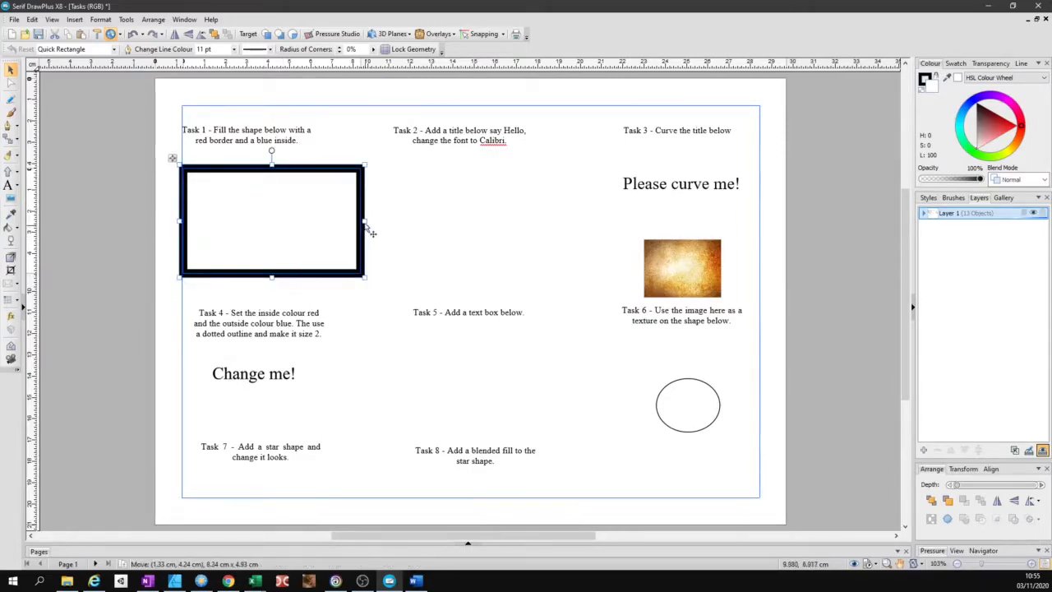
drag(364, 223, 330, 222)
mouse_move(254, 164)
mouse_down()
mouse_move(258, 195)
mouse_move(261, 160)
mouse_up()
mouse_move(333, 220)
mouse_down()
mouse_move(351, 217)
mouse_move(328, 218)
mouse_up()
- Move the circle from Task 6 to the space below Task 2, and bring it back below Task 6
click(670, 396)
drag(676, 405, 448, 219)
scroll(448, 219, up, 5)
scroll(425, 223, up, 3)
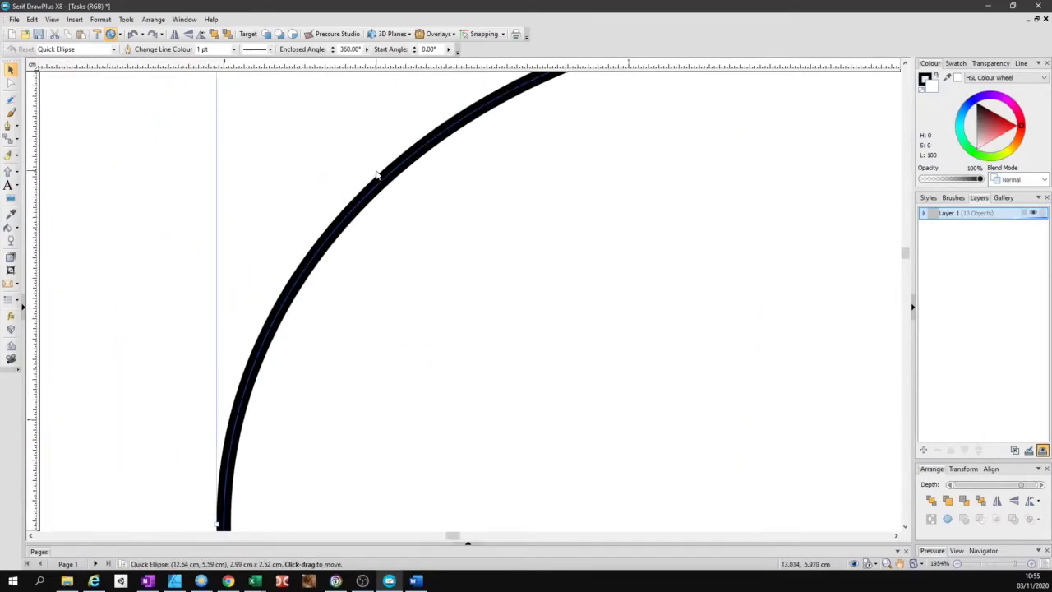
scroll(435, 265, down, 8)
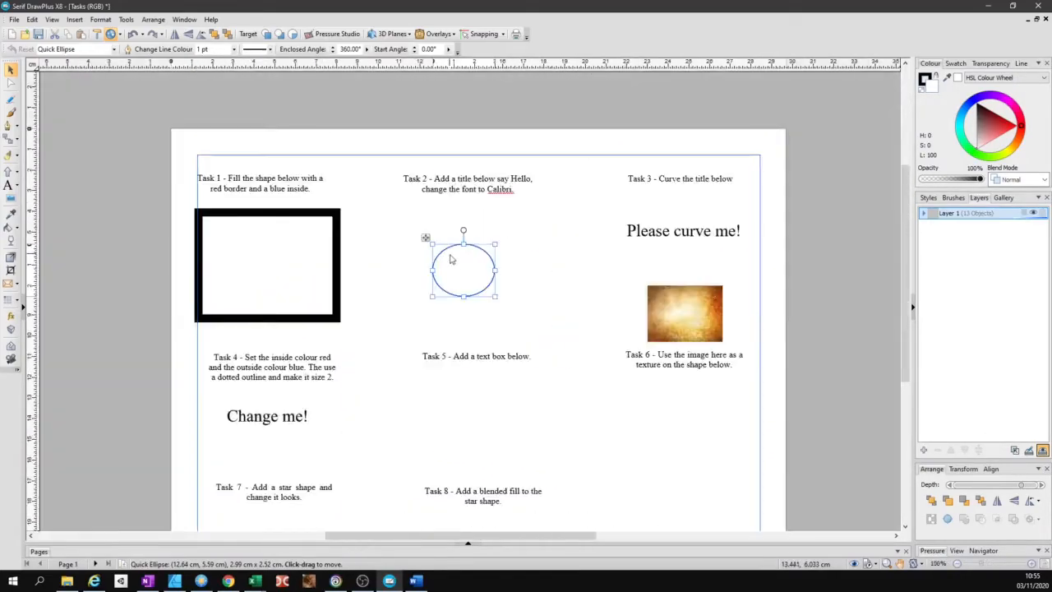
drag(374, 229, 590, 431)
drag(396, 337, 469, 334)
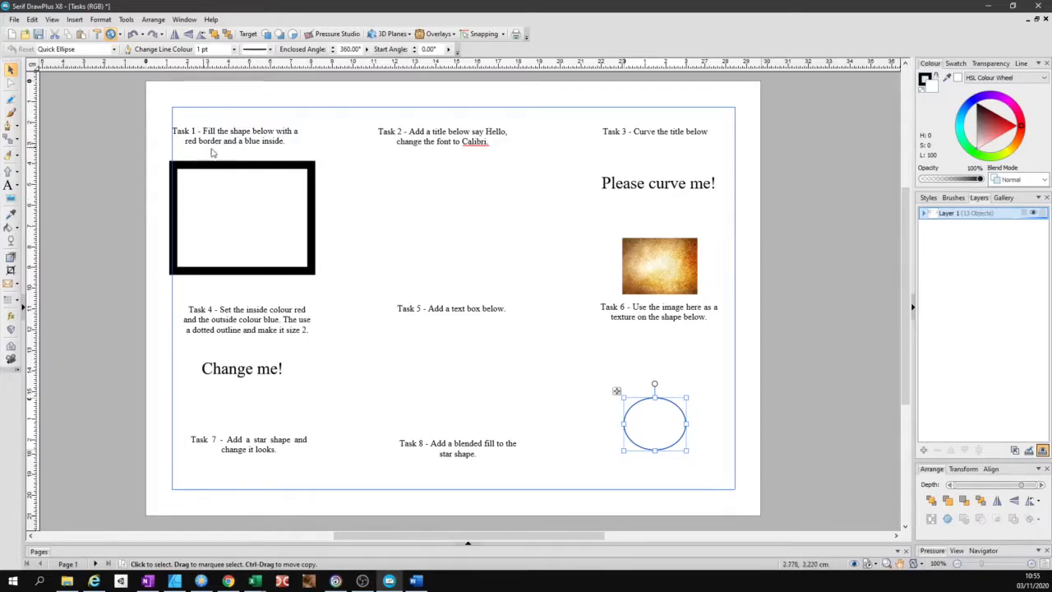
- Fill the rectangle below Task 1 with pure blue (H 235, S 100, L 50)
click(209, 177)
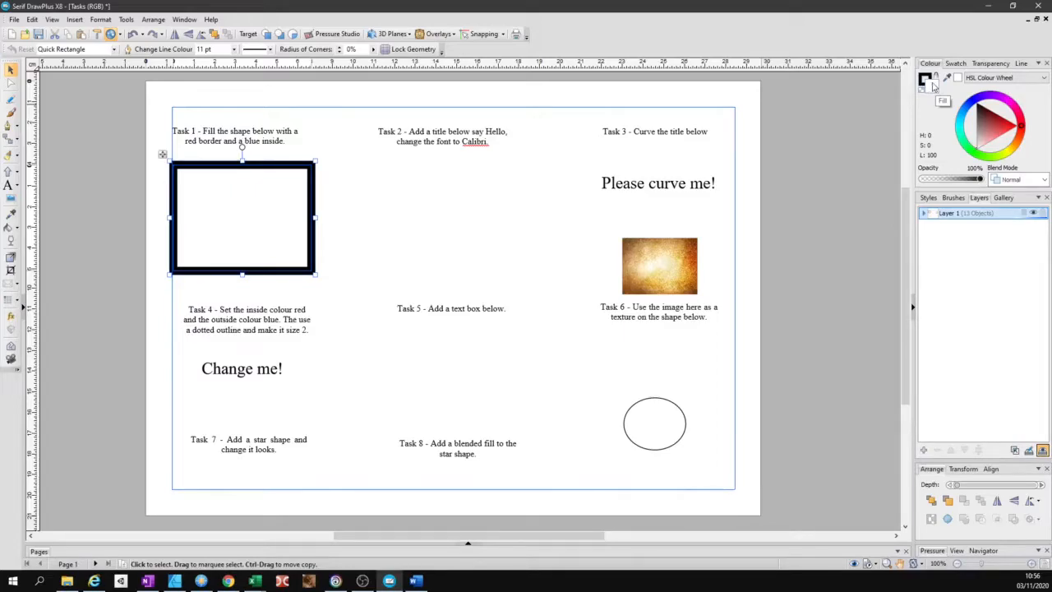
click(975, 109)
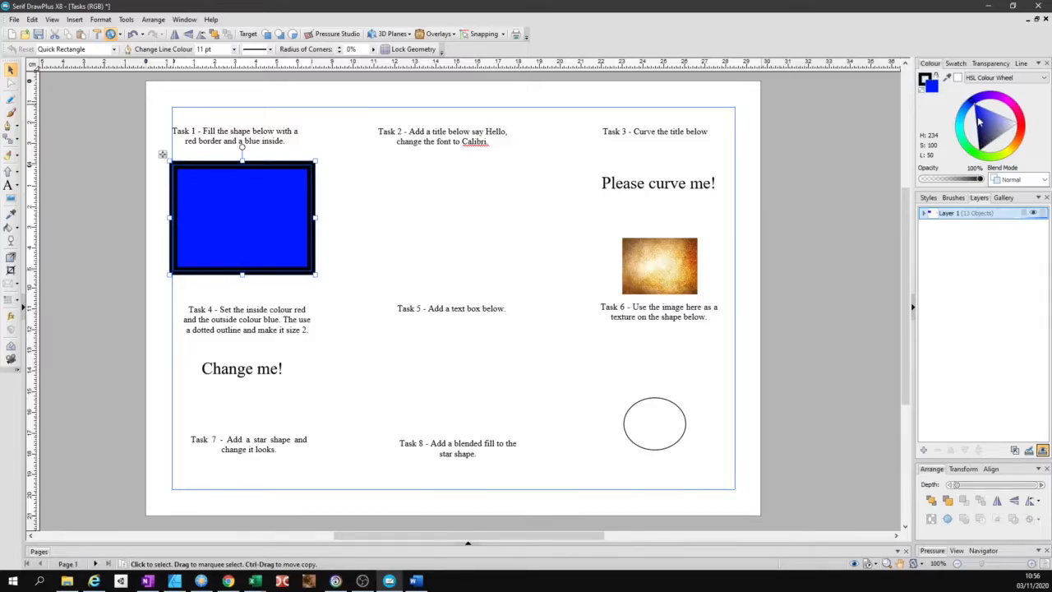
drag(978, 118, 984, 168)
mouse_move(974, 113)
mouse_down()
mouse_move(970, 101)
mouse_move(979, 129)
mouse_move(974, 108)
mouse_up()
- Set the rectangle's line colour to pure red (H 0, S 100, L 50) and deselect it
click(923, 80)
click(924, 78)
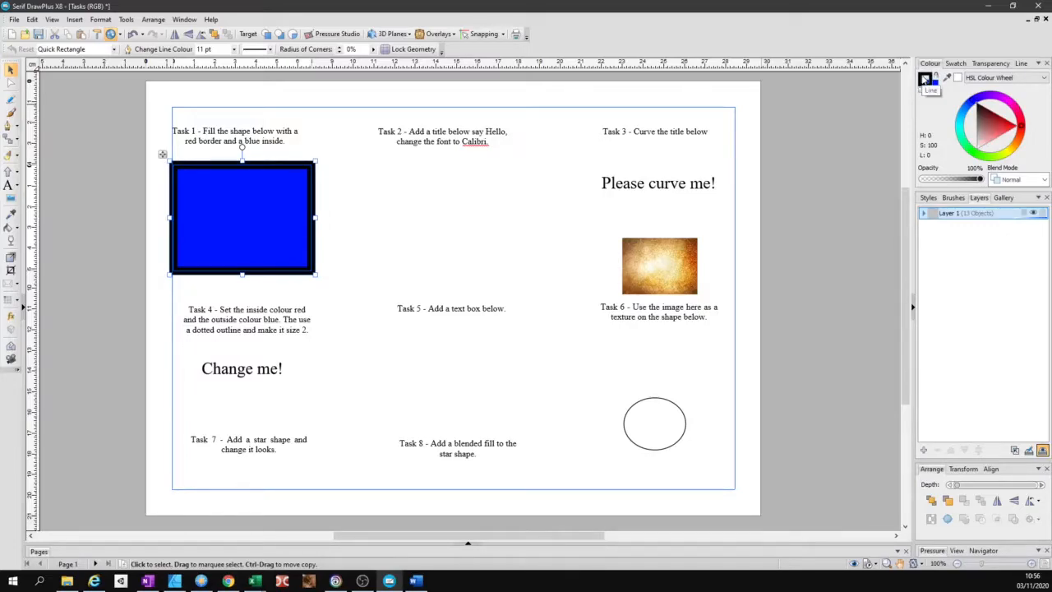
drag(992, 127, 1027, 133)
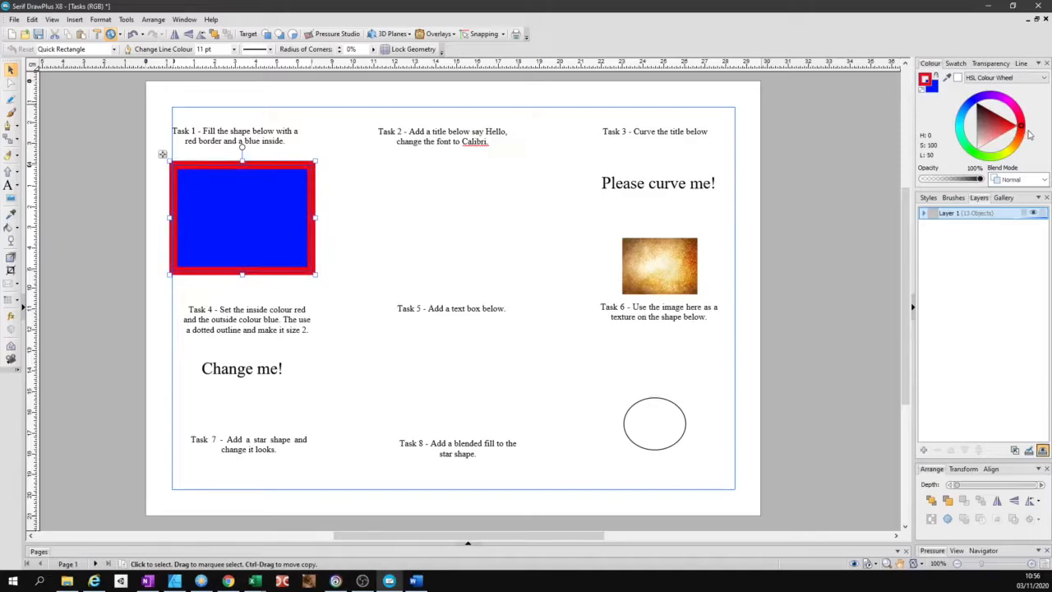
click(483, 204)
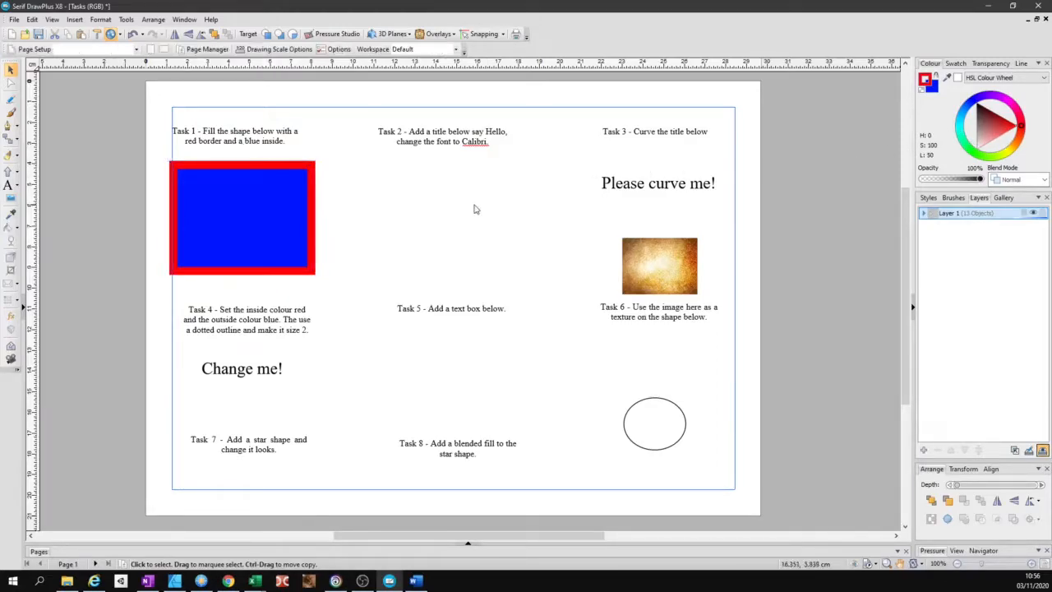
- Change the blue rectangle's fill to white and shift the shape slightly by its interior
click(275, 213)
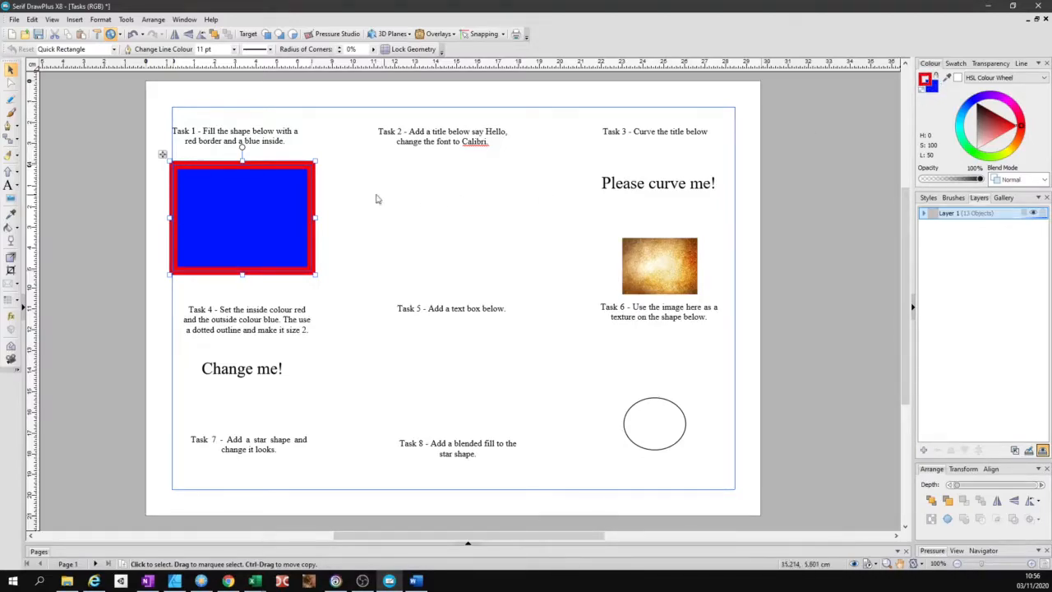
click(935, 89)
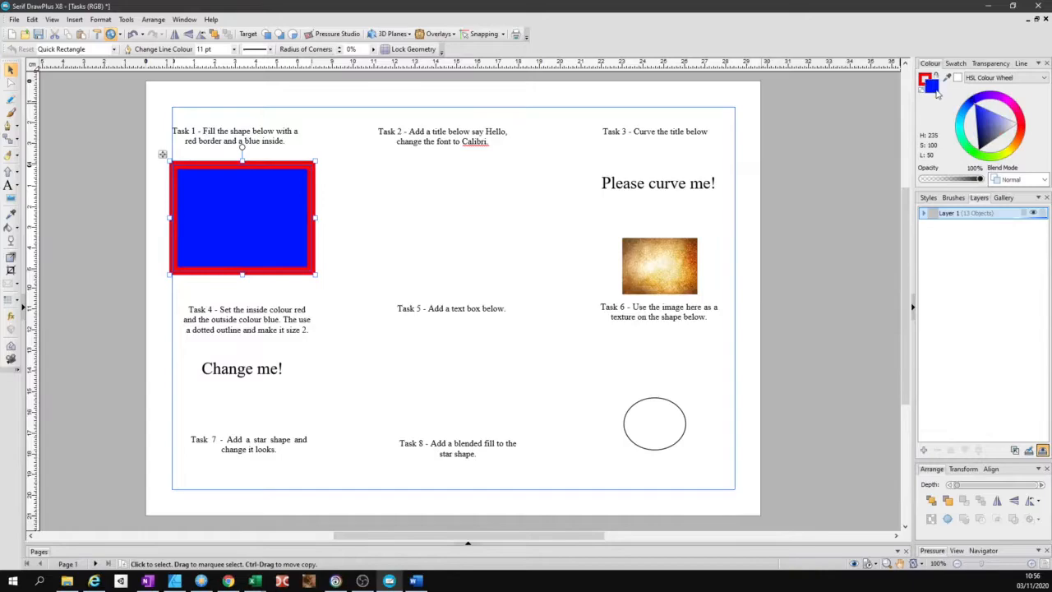
click(1016, 125)
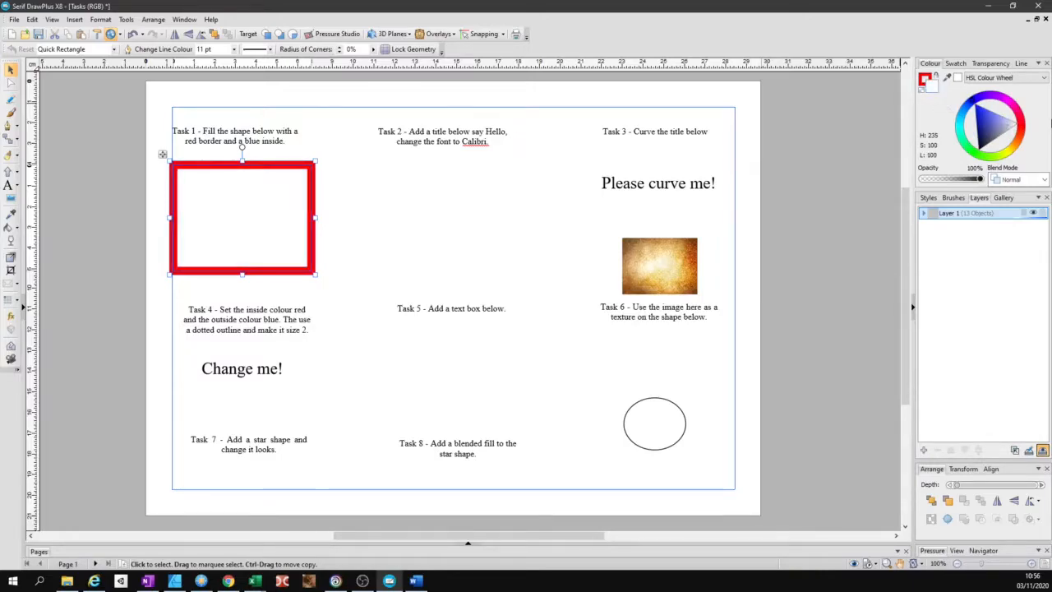
drag(266, 211, 241, 223)
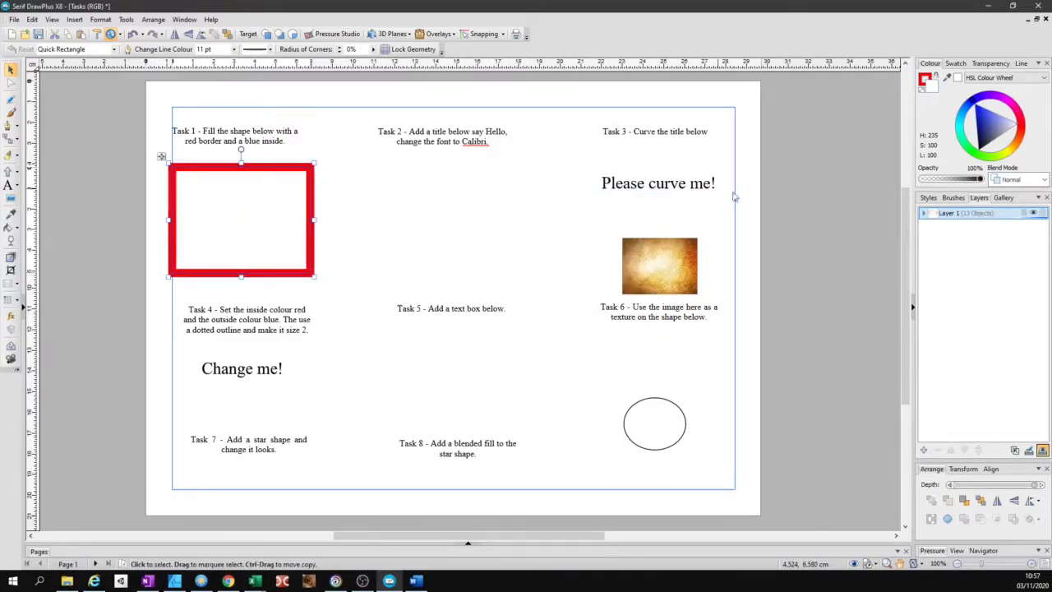
- Remove the rectangle's fill, nudge the shape by its border, and refill it with pure blue (H 235, S 100, L 50)
click(924, 92)
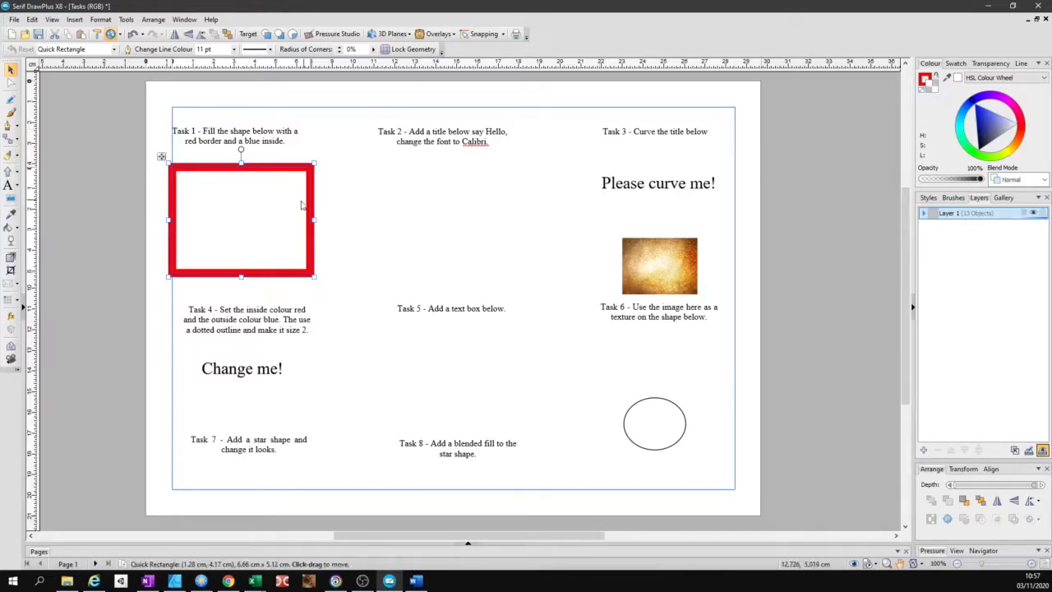
mouse_move(296, 178)
mouse_down()
mouse_move(675, 229)
mouse_move(733, 220)
mouse_move(710, 183)
mouse_move(285, 174)
mouse_move(301, 172)
mouse_up()
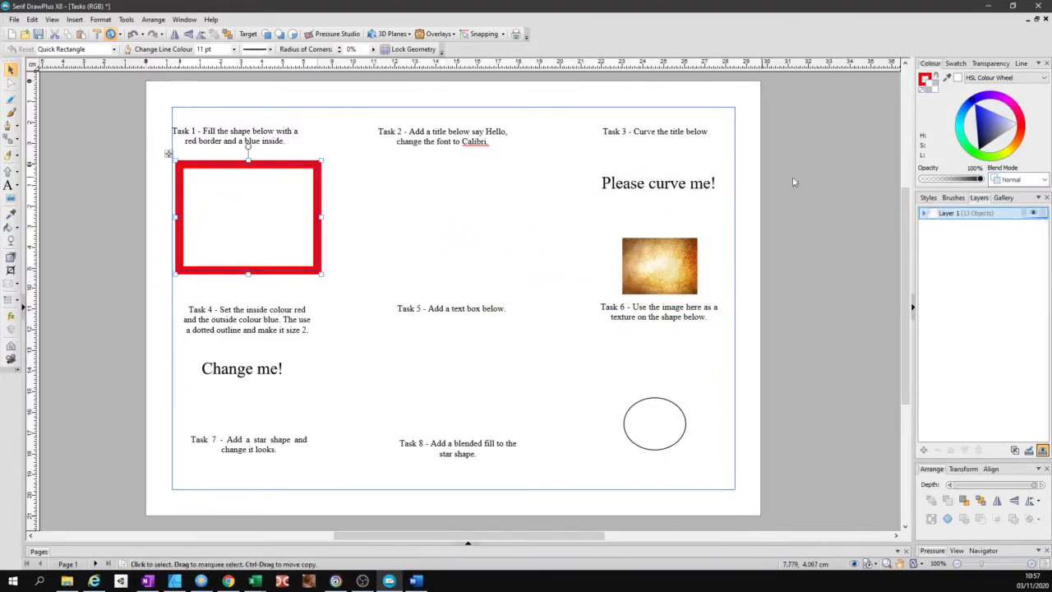
click(996, 130)
click(393, 232)
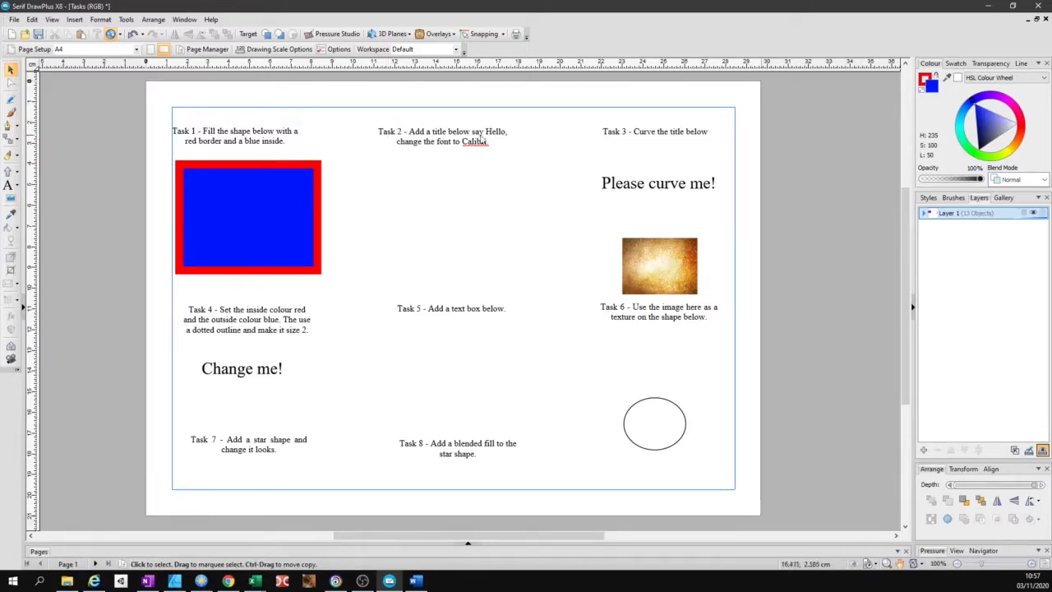
- Add artistic text reading "Hello" at about 102.75 pt in the space below the Task 2 instructions
click(18, 188)
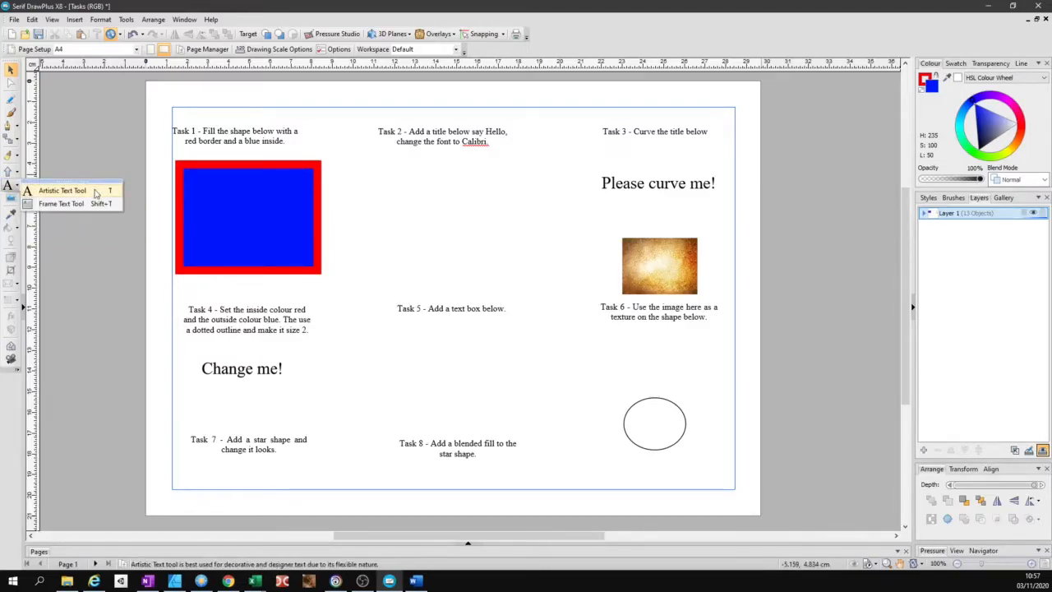
click(52, 192)
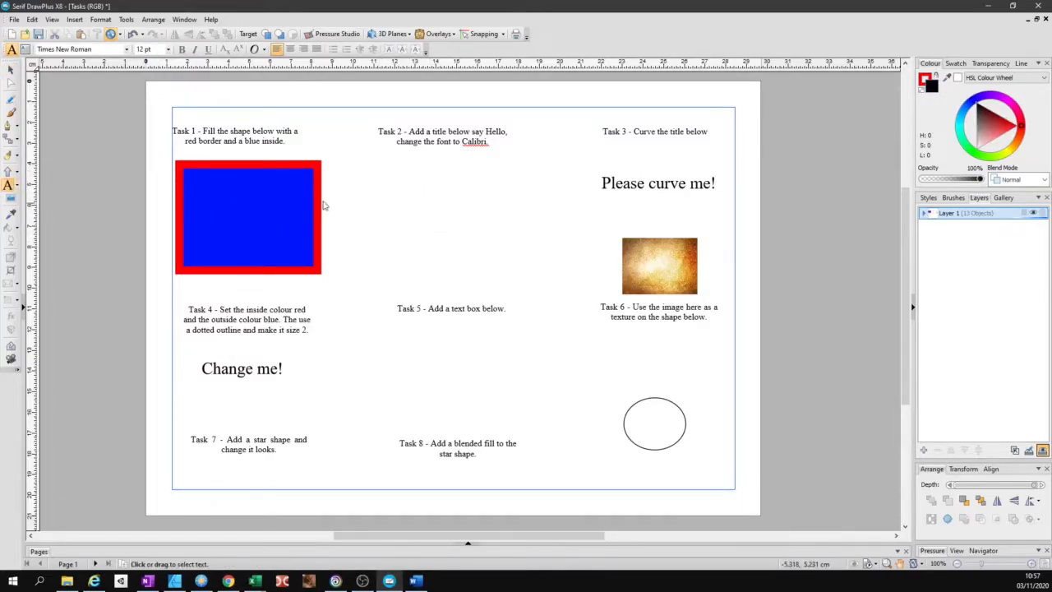
drag(363, 174, 434, 244)
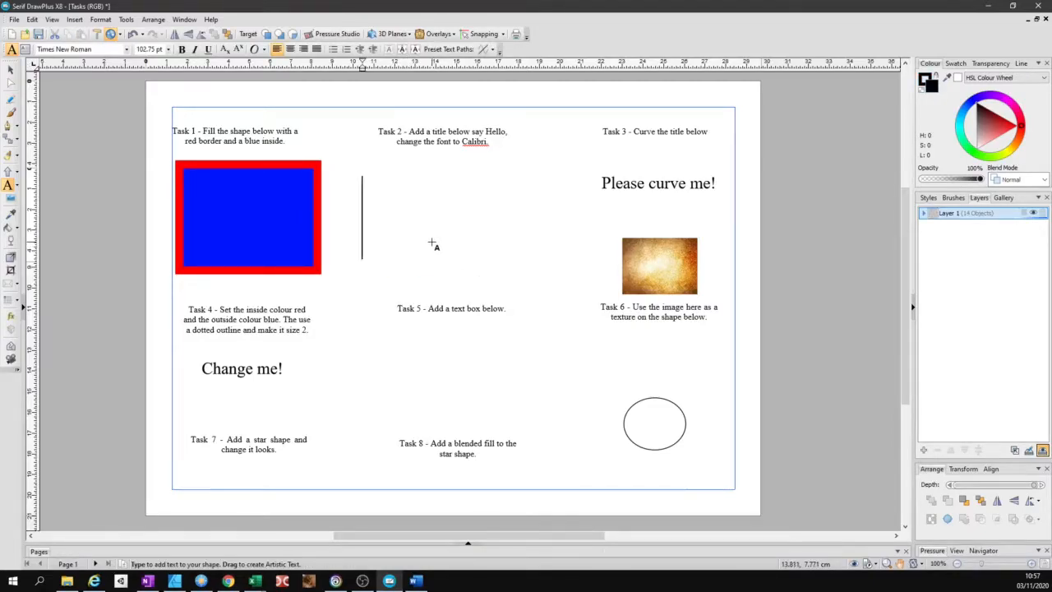
text(Helll)
key(BackSpace)
text(o)
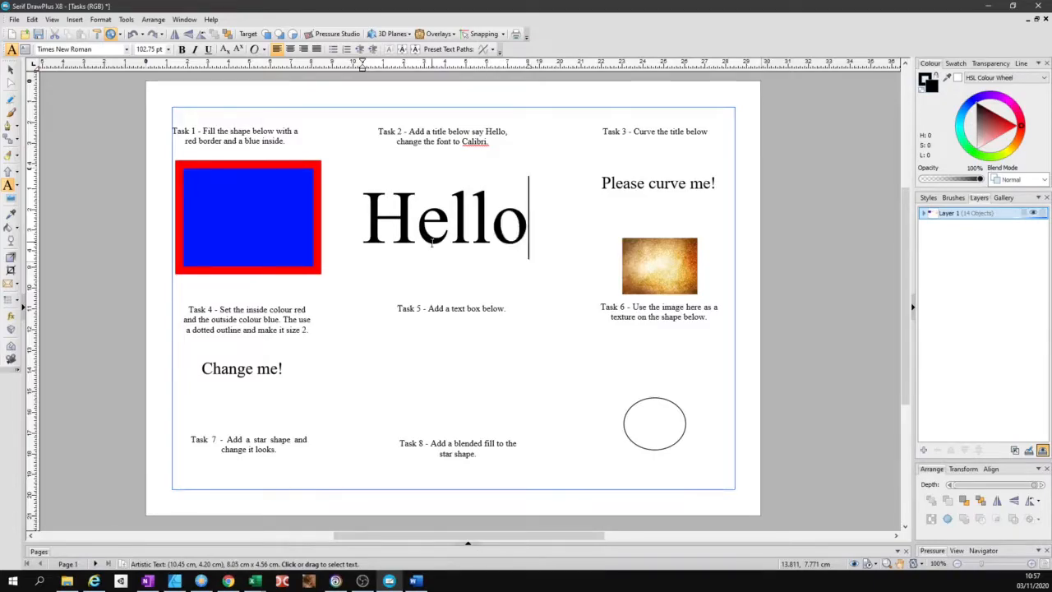
- Change the font of the whole Hello title to Calibri
drag(524, 226, 365, 222)
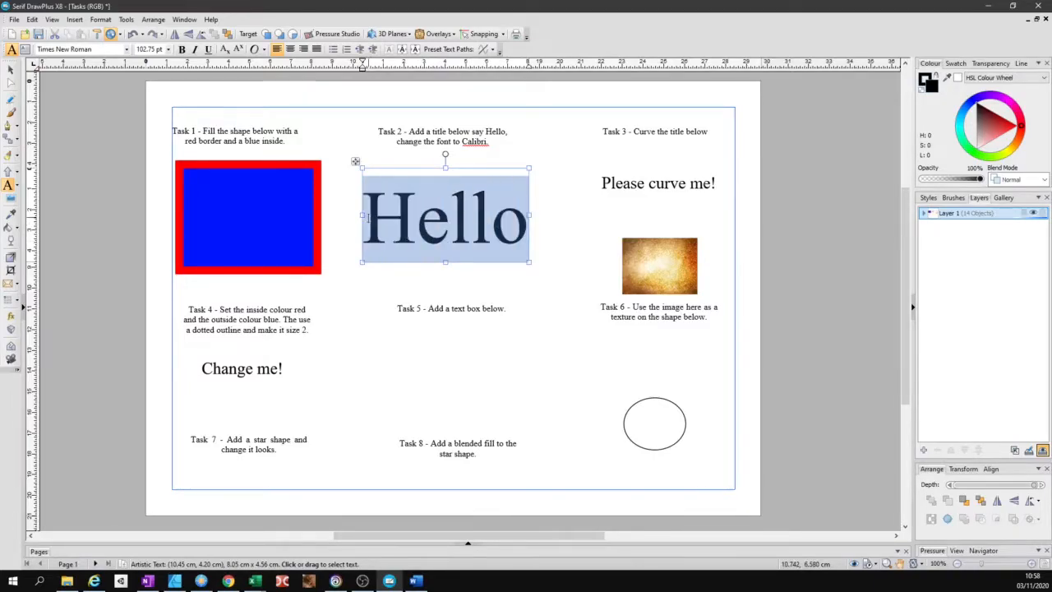
click(127, 50)
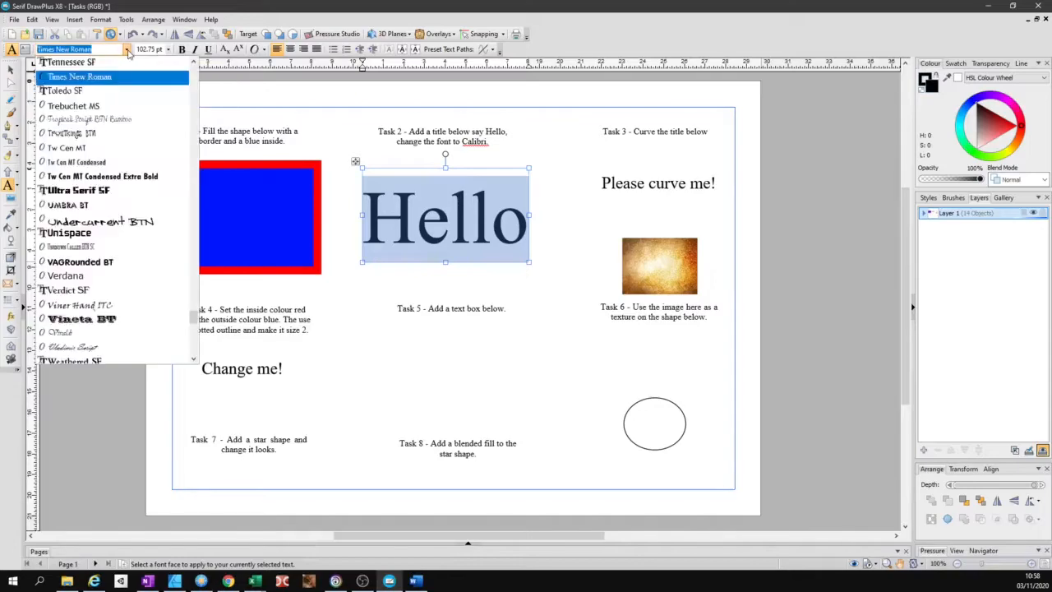
text(c)
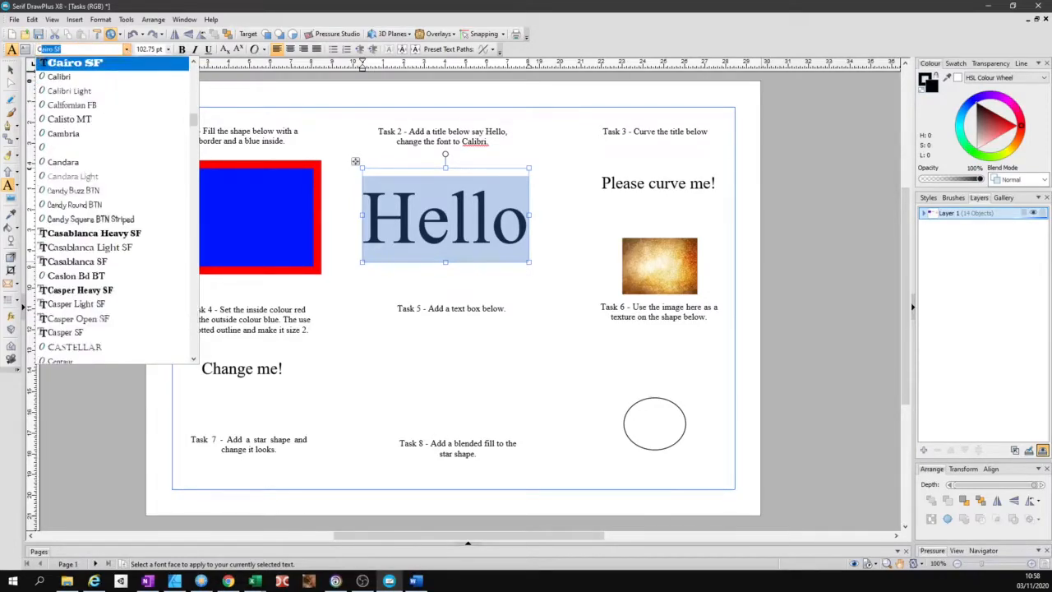
click(73, 78)
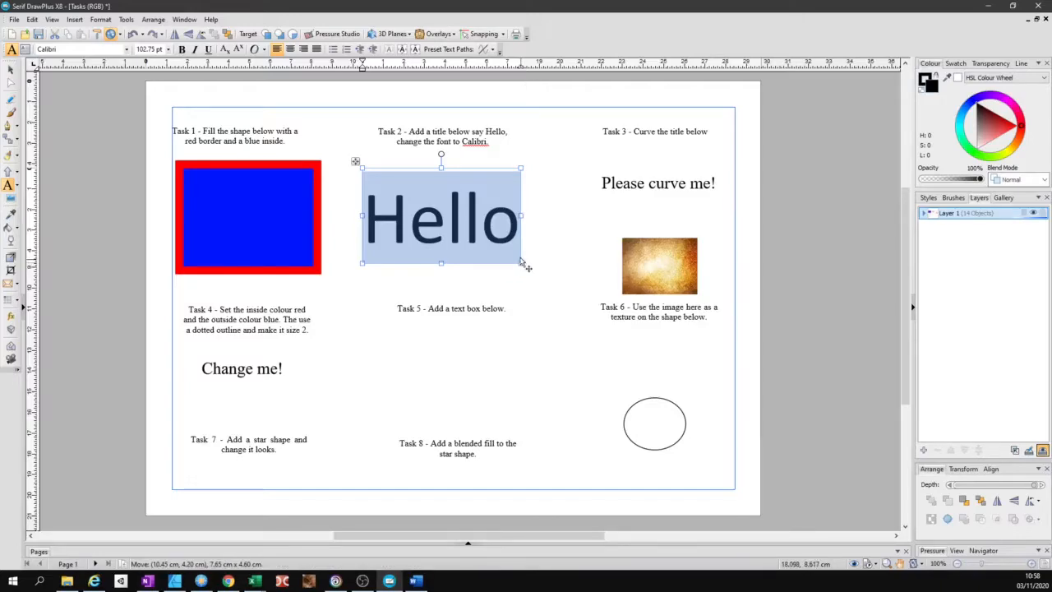
- Resize the Hello title to about 117.83 pt, reposition it below Task 2, and widen it to roughly span the instruction text
mouse_move(521, 214)
mouse_down()
mouse_move(417, 213)
mouse_move(555, 209)
mouse_move(485, 212)
mouse_move(538, 207)
mouse_move(526, 202)
mouse_up()
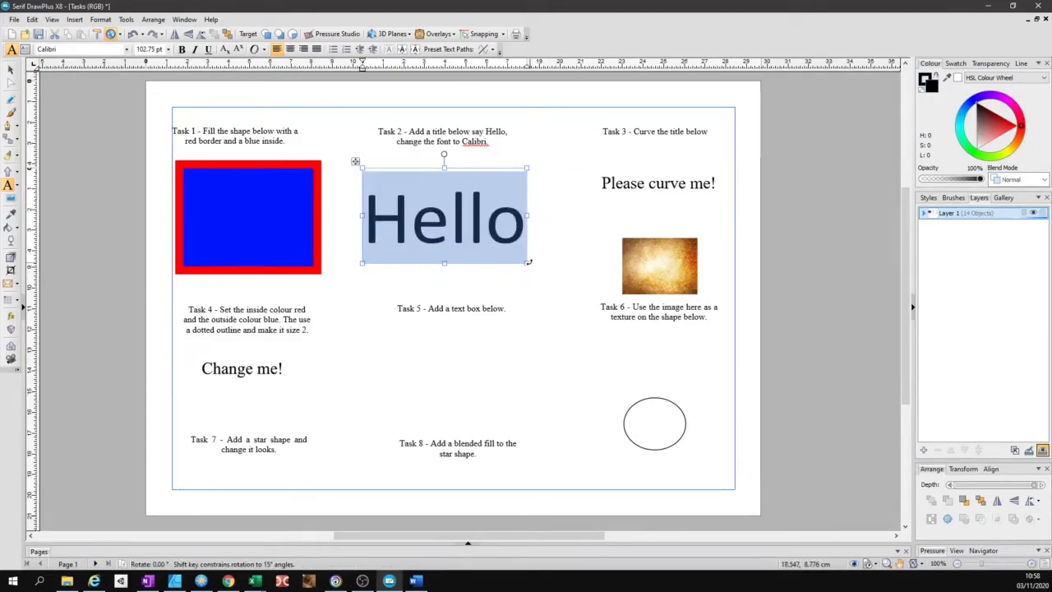
drag(528, 265, 541, 271)
drag(542, 221, 526, 221)
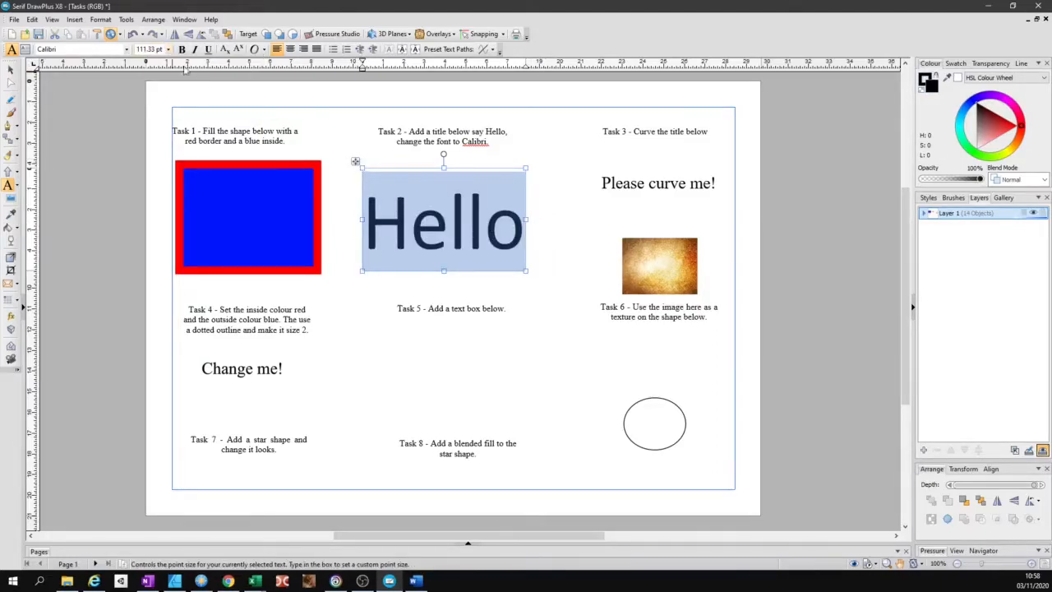
drag(529, 224, 416, 225)
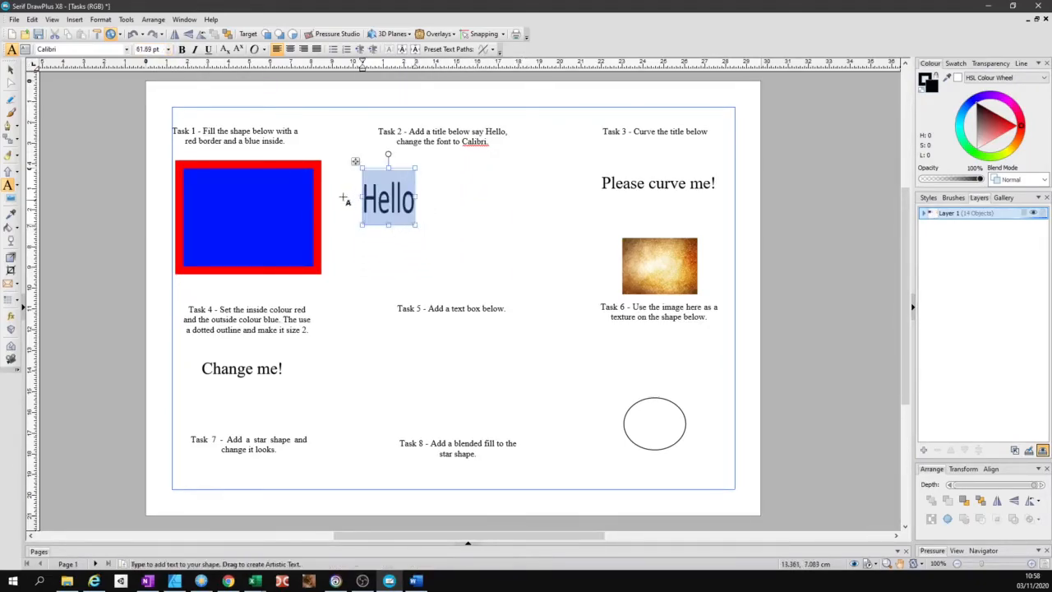
drag(356, 162, 402, 165)
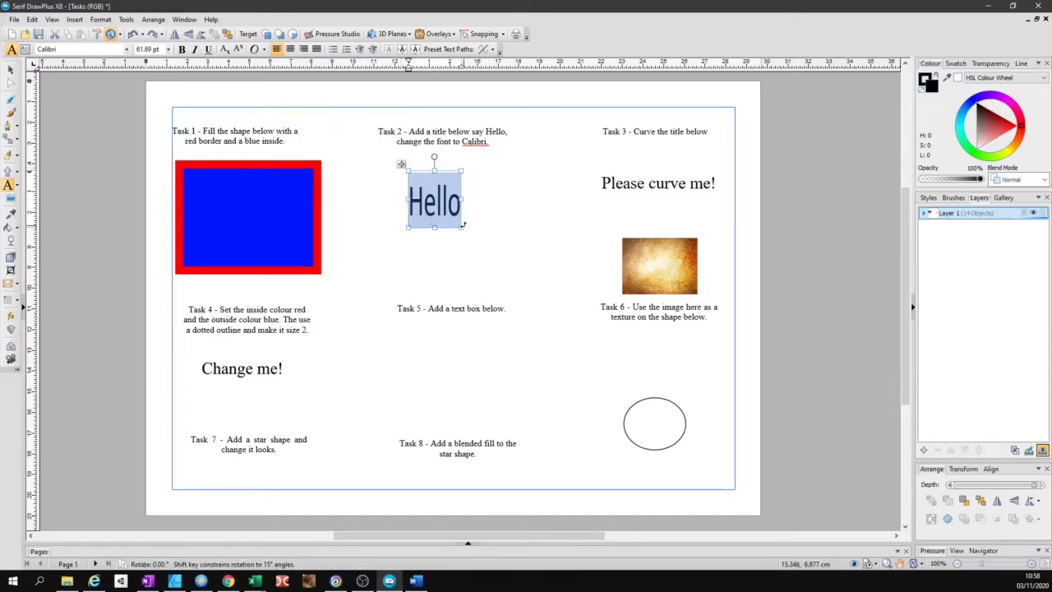
drag(463, 230, 500, 258)
drag(535, 281, 535, 281)
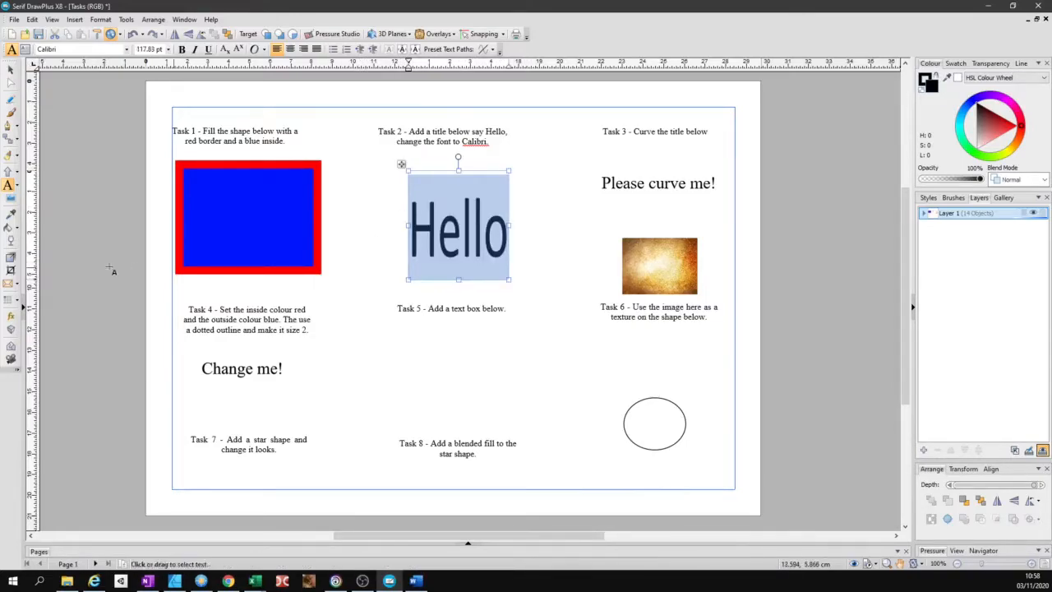
click(12, 187)
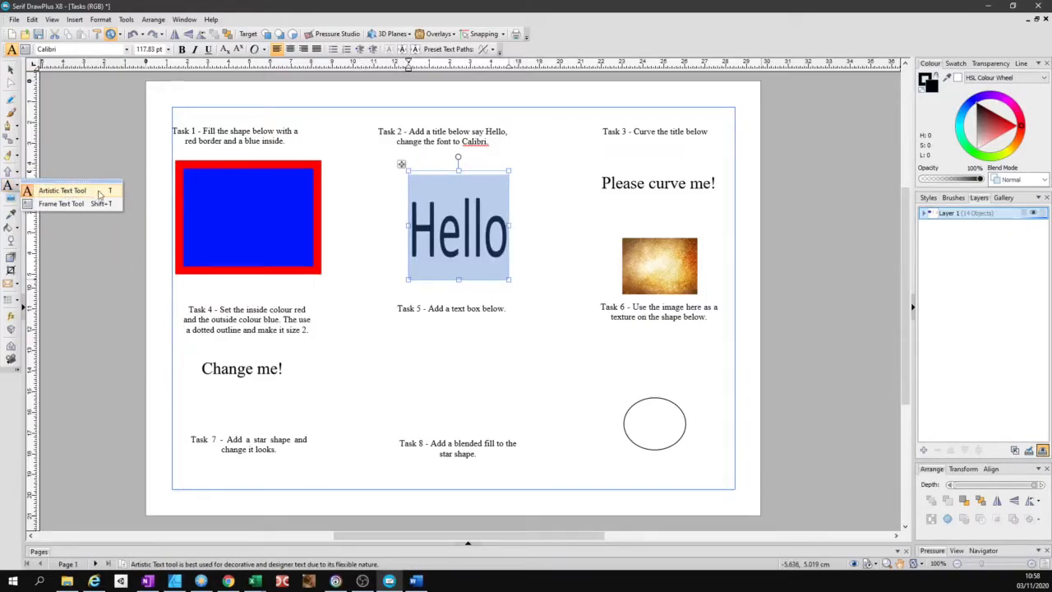
drag(408, 224, 377, 223)
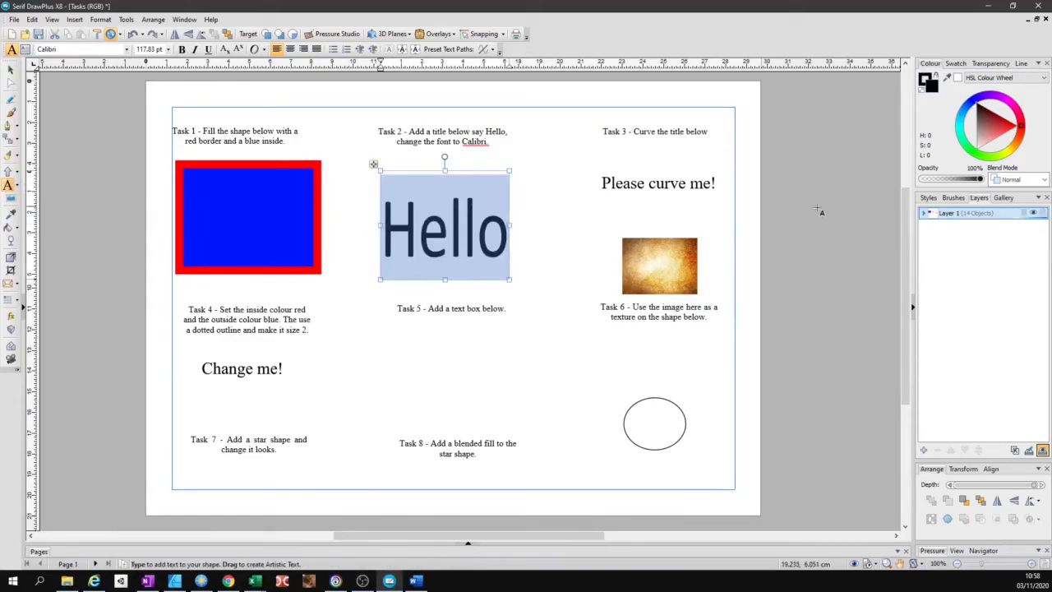
- Apply the pink gear preset from the Mixed styles to the Hello title, and replace it with the first Animals instant effect
click(928, 198)
click(973, 335)
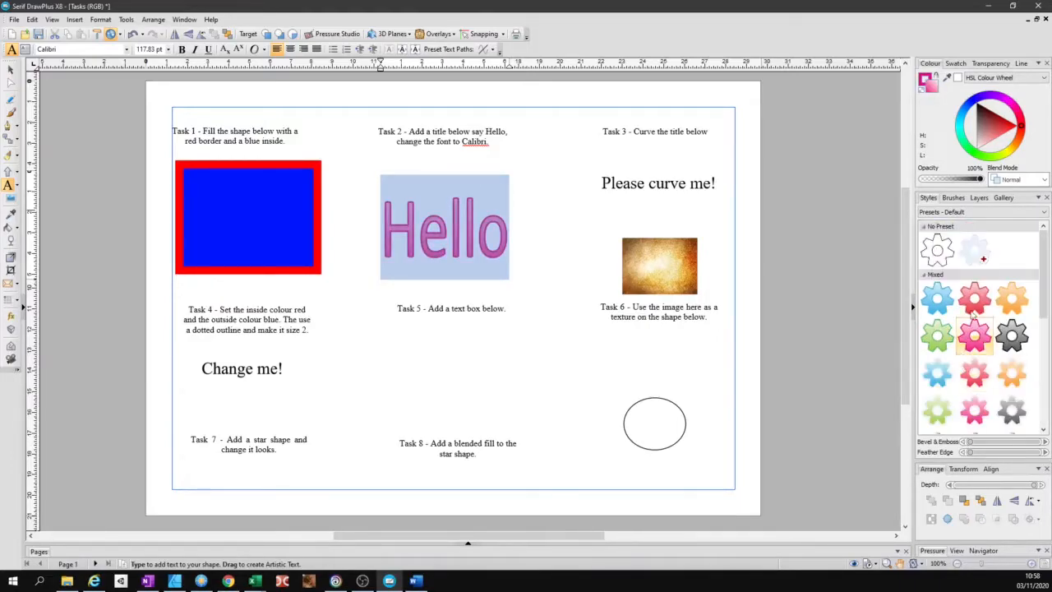
click(974, 212)
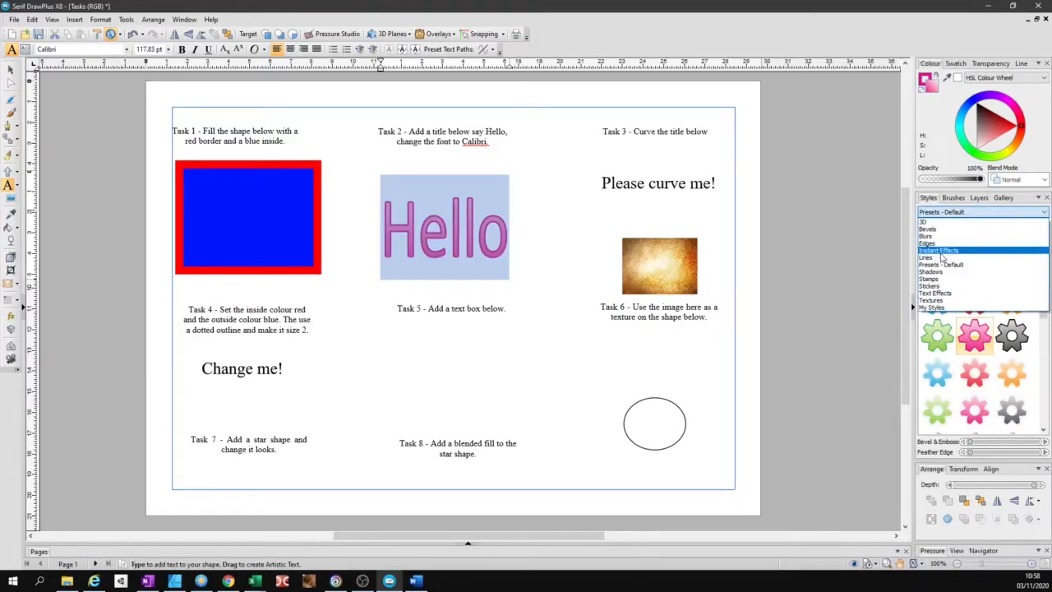
click(941, 250)
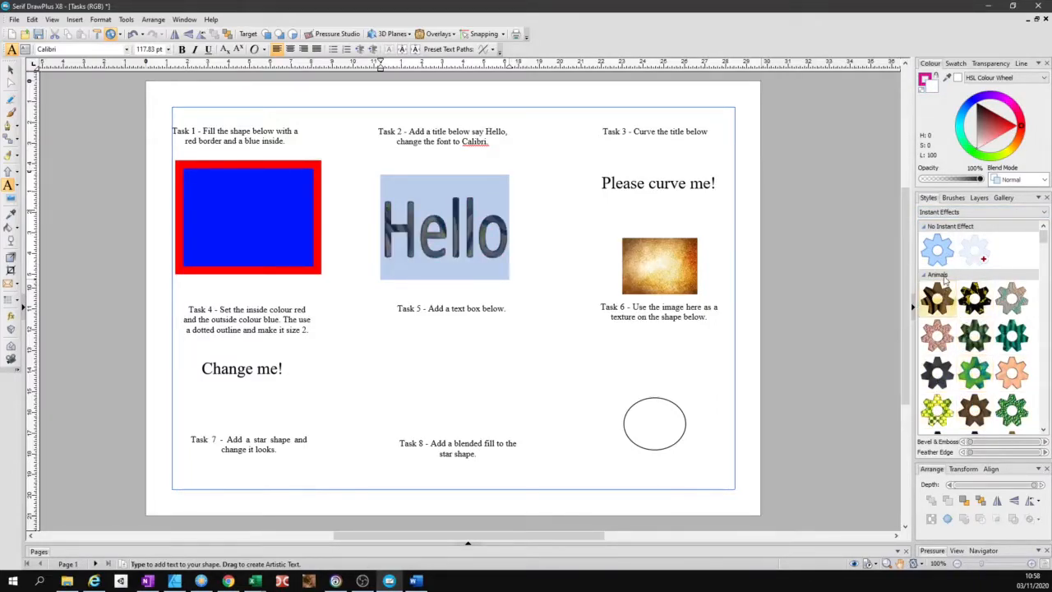
- Undo the instant effect and style changes on the "Hello" title to restore its plain black Calibri text
key(ctrl+z)
key(ctrl+z)
key(ctrl+z)
key(ctrl+z)
key(ctrl+z)
key(ctrl+z)
key(ctrl+z)
key(ctrl+z)
key(ctrl+z)
key(ctrl+z)
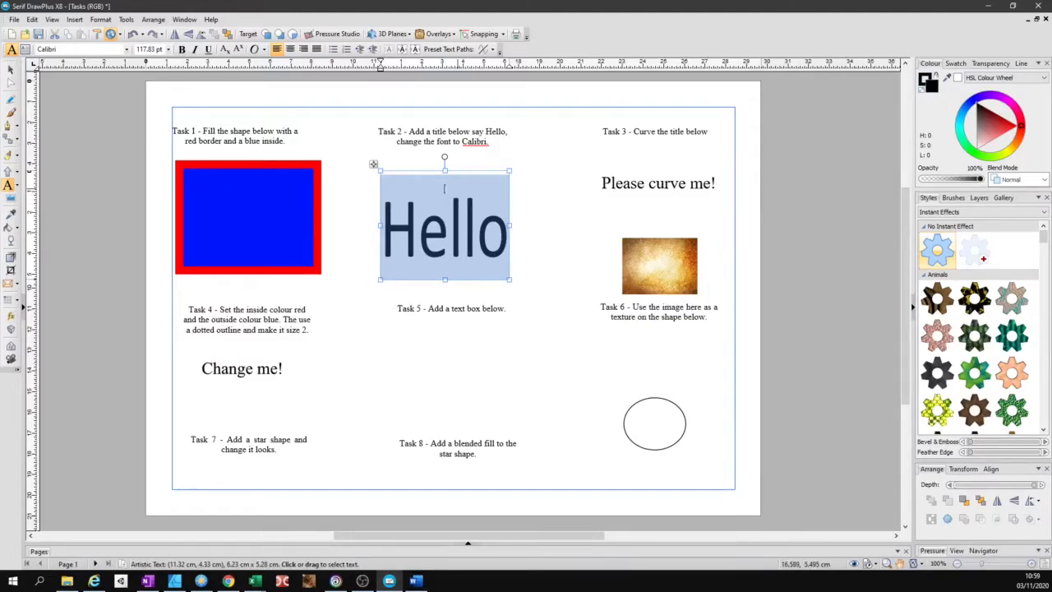
click(13, 187)
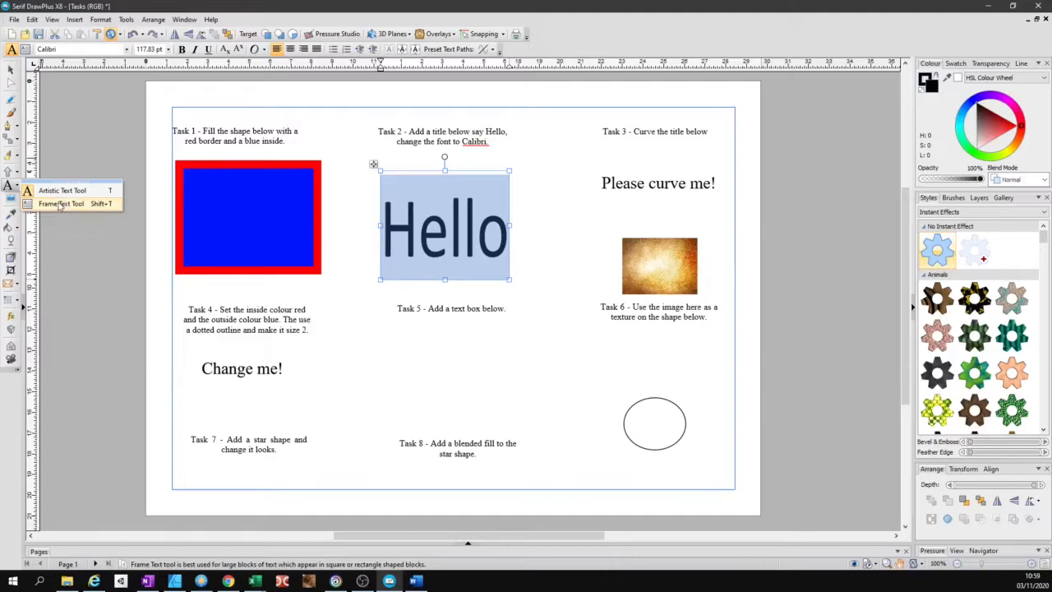
click(59, 204)
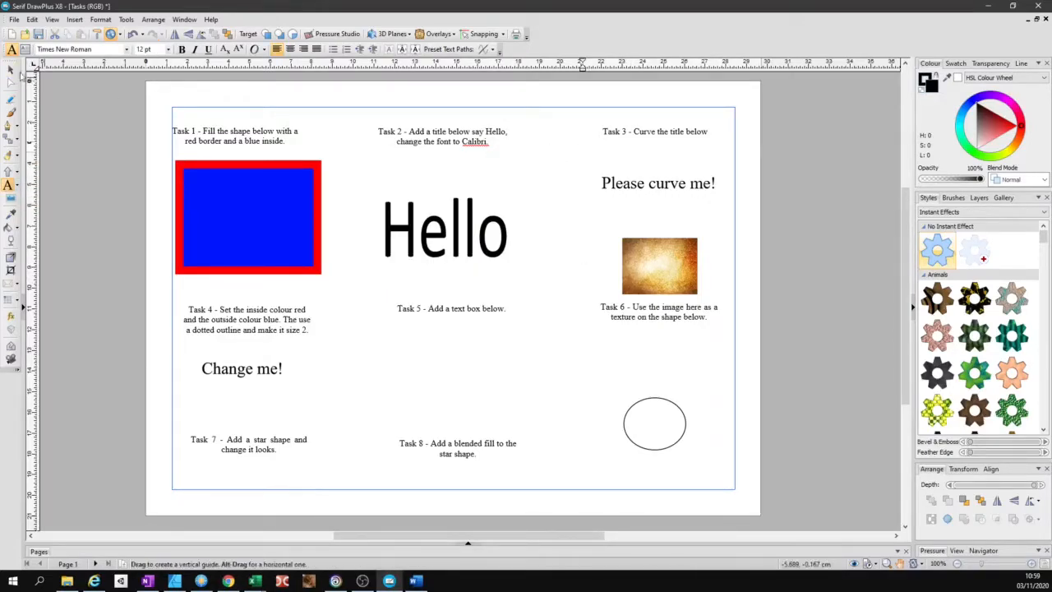
- Curve the "Please curve me!" title along the wave preset text path and move it back under the Task 3 instruction
click(641, 183)
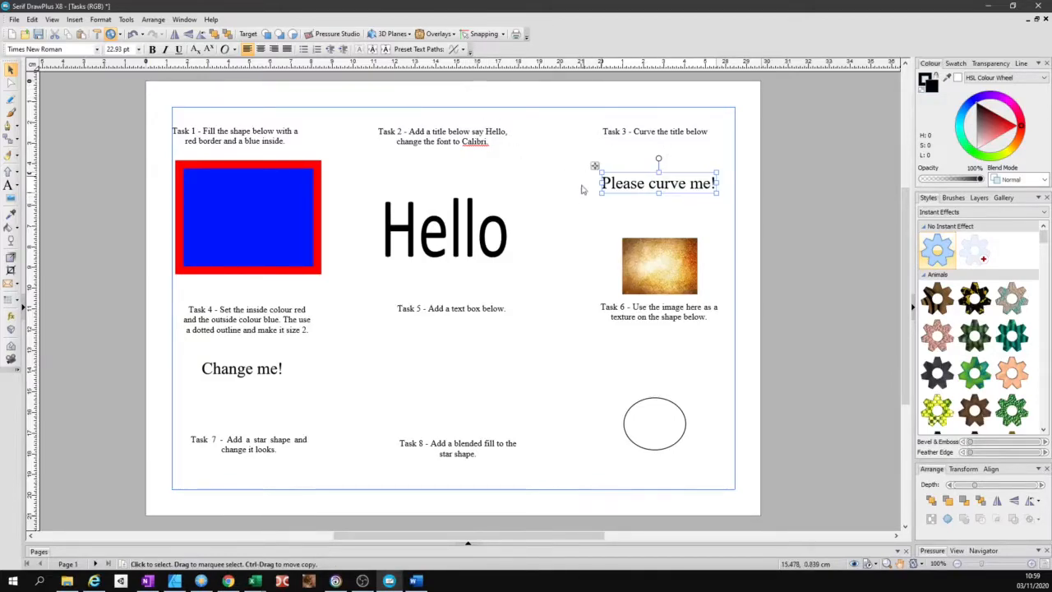
click(465, 53)
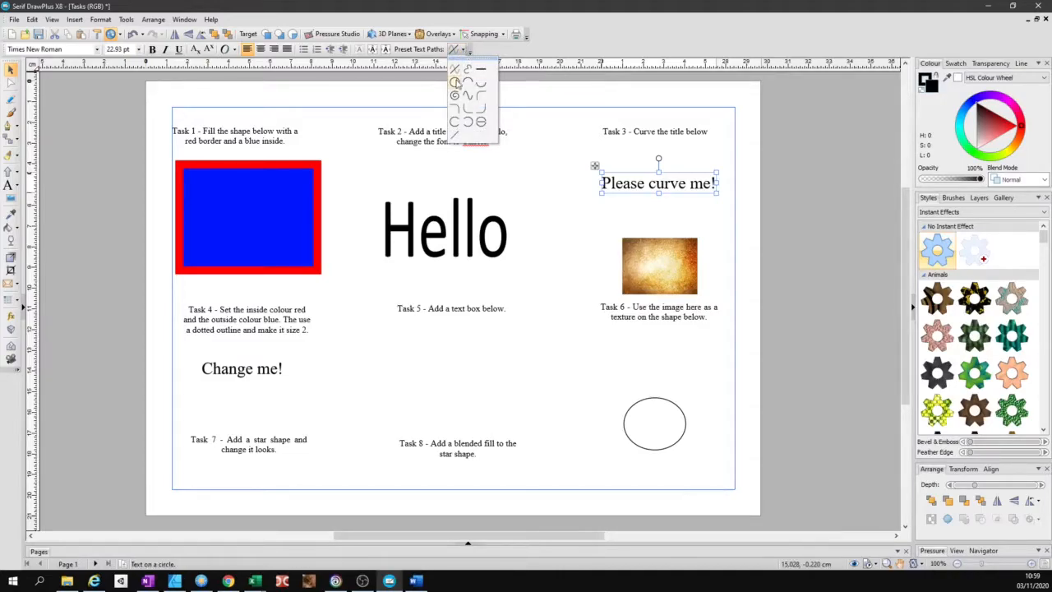
click(468, 95)
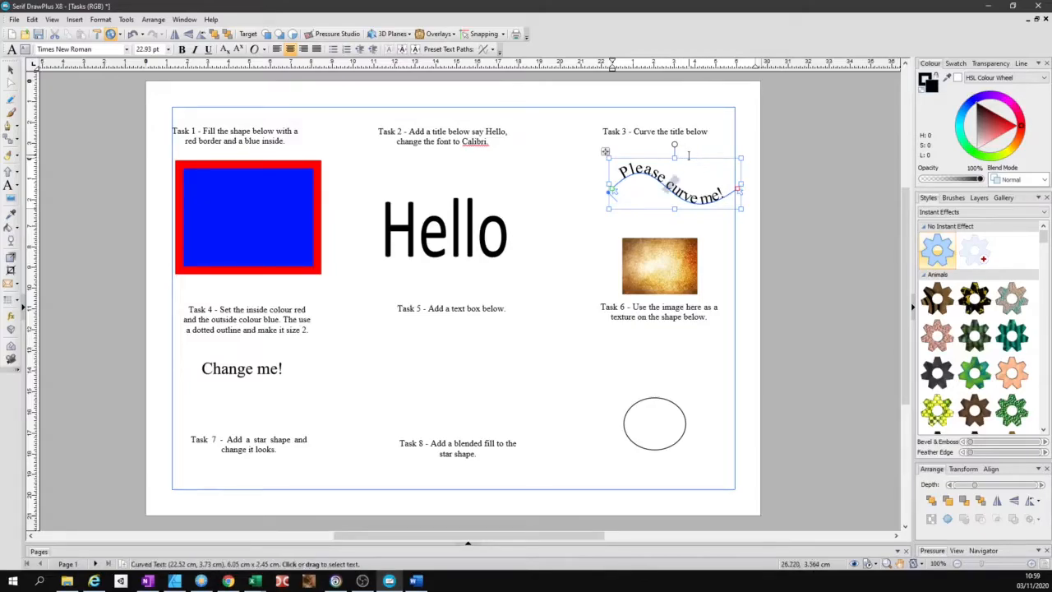
click(604, 157)
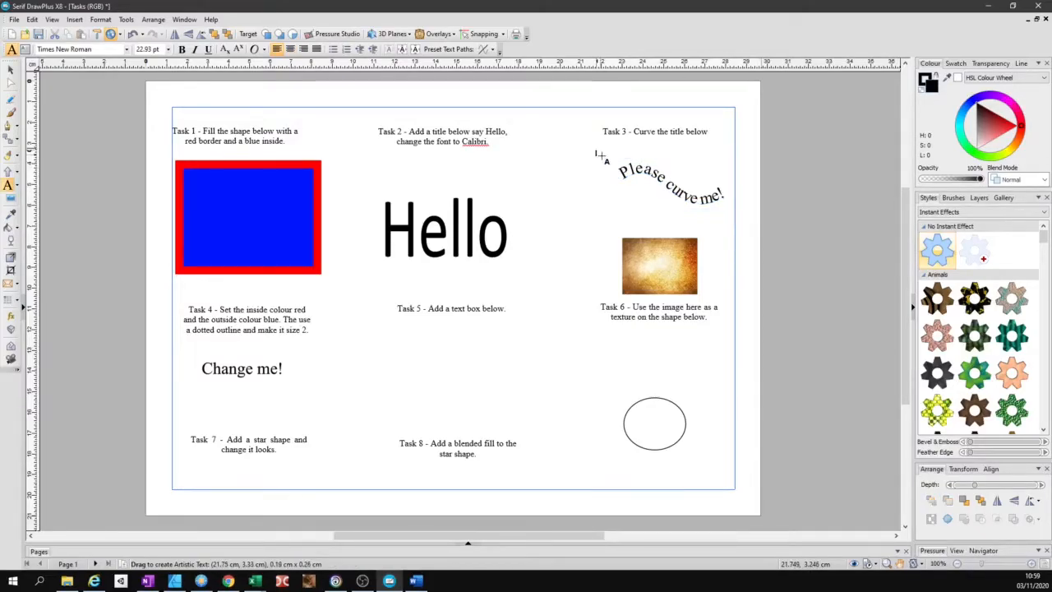
key(Escape)
drag(605, 152, 588, 145)
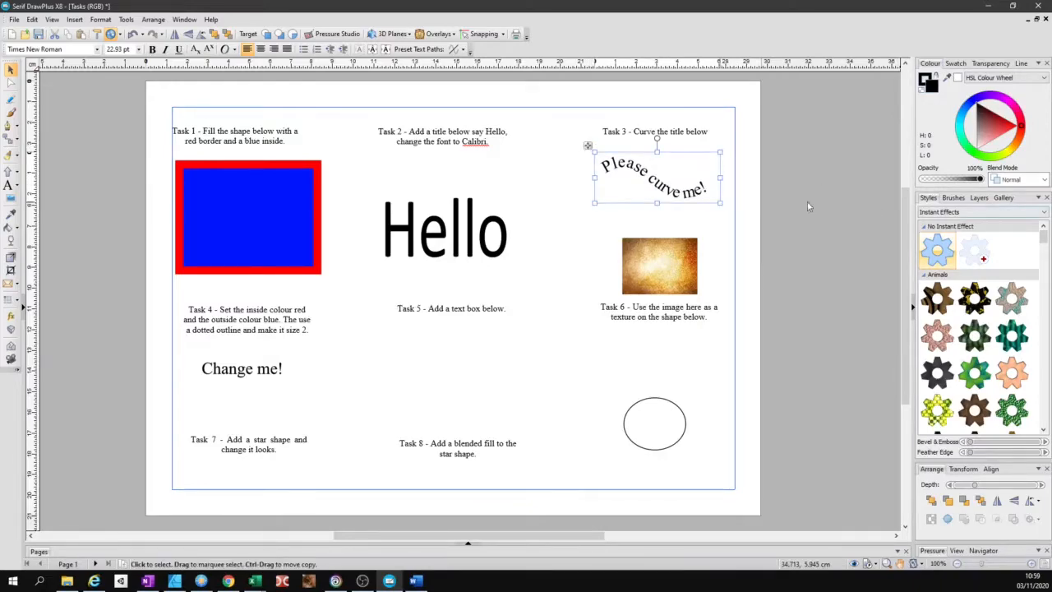
- Try to reshape the wave path of the "Please curve me!" title with the Node tool, and undo the last edits
click(11, 82)
drag(663, 198, 600, 89)
click(643, 250)
click(699, 233)
click(689, 188)
key(ctrl+z)
key(ctrl+z)
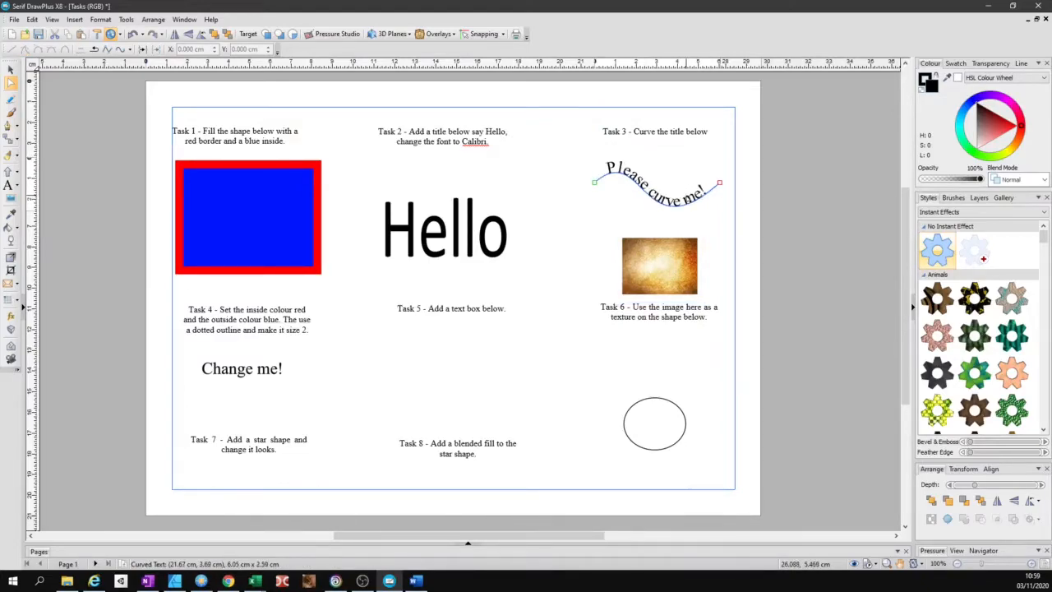
click(667, 137)
click(626, 189)
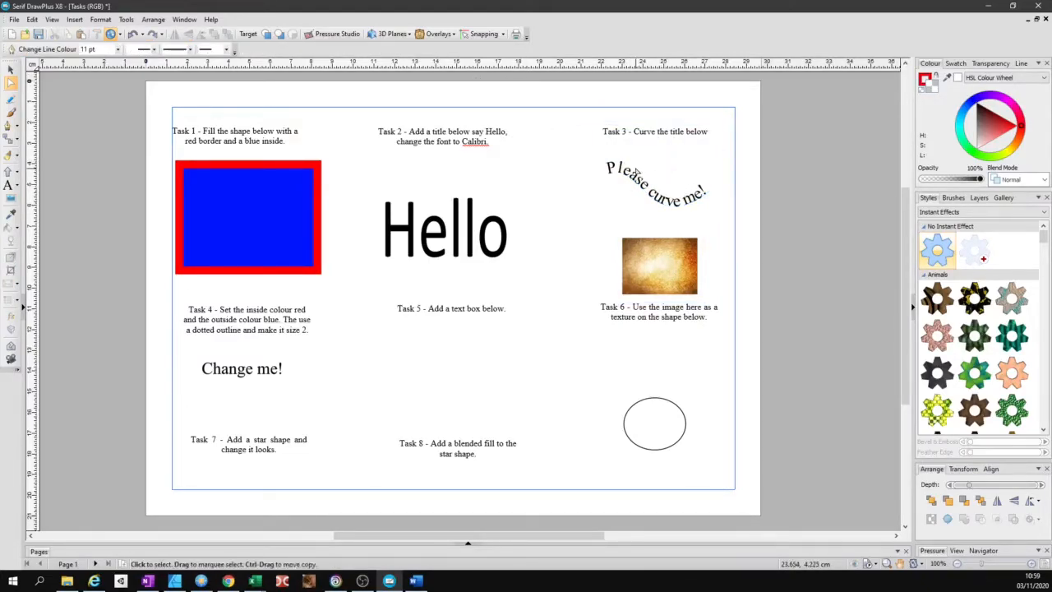
click(635, 172)
- Switch the "Please curve me!" title to the top left bend preset path, and replace that with the spiral preset path
click(11, 70)
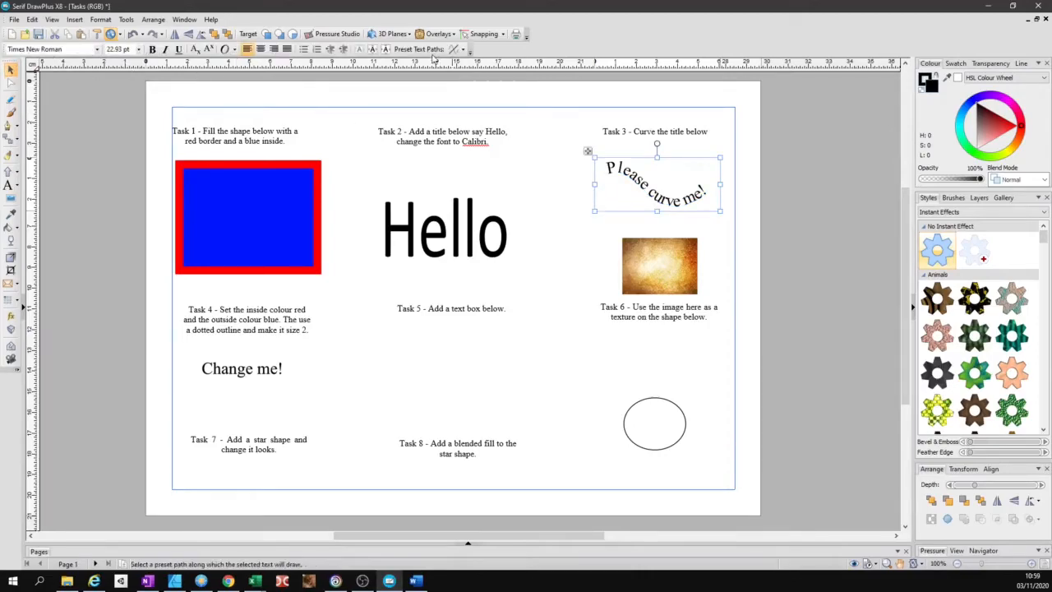
click(461, 50)
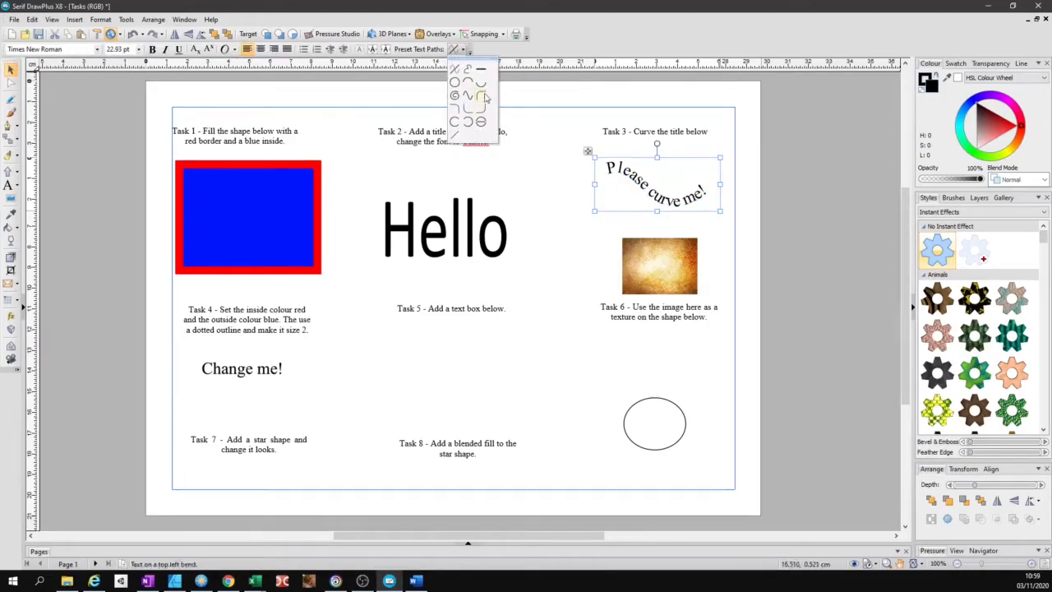
click(484, 97)
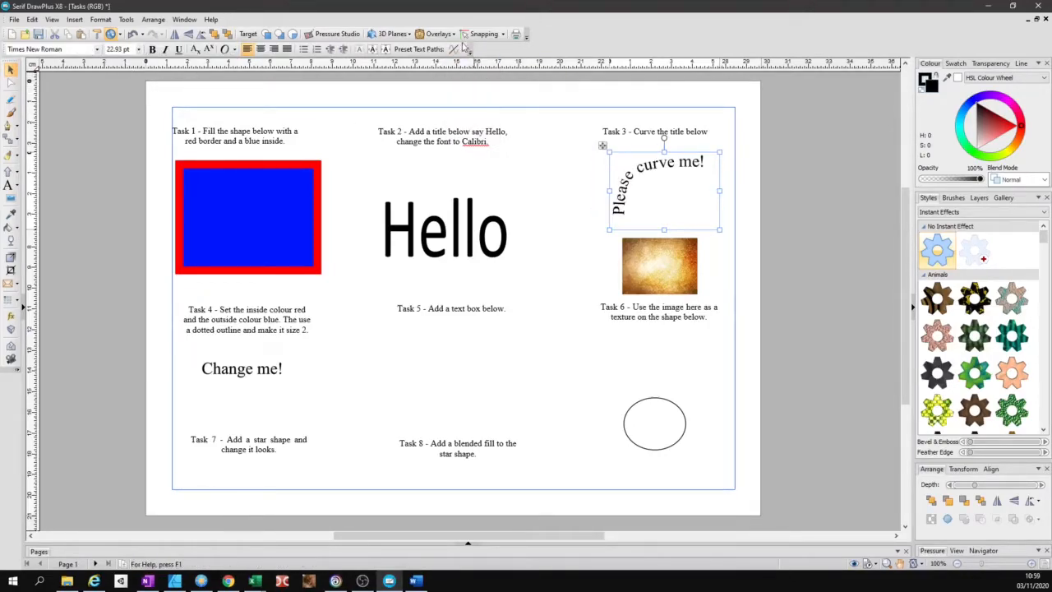
click(465, 49)
click(454, 99)
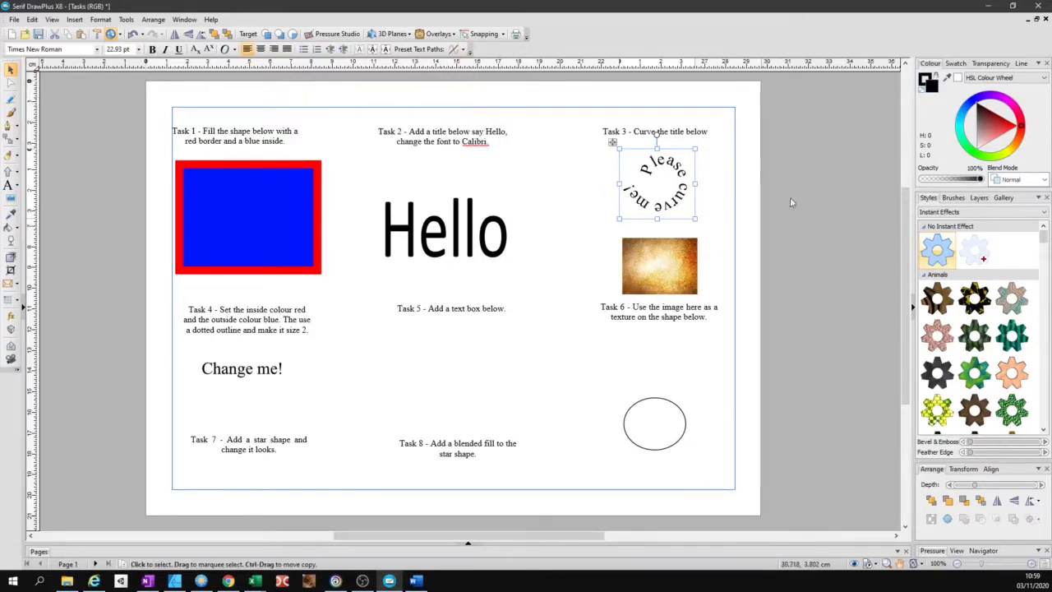
click(715, 208)
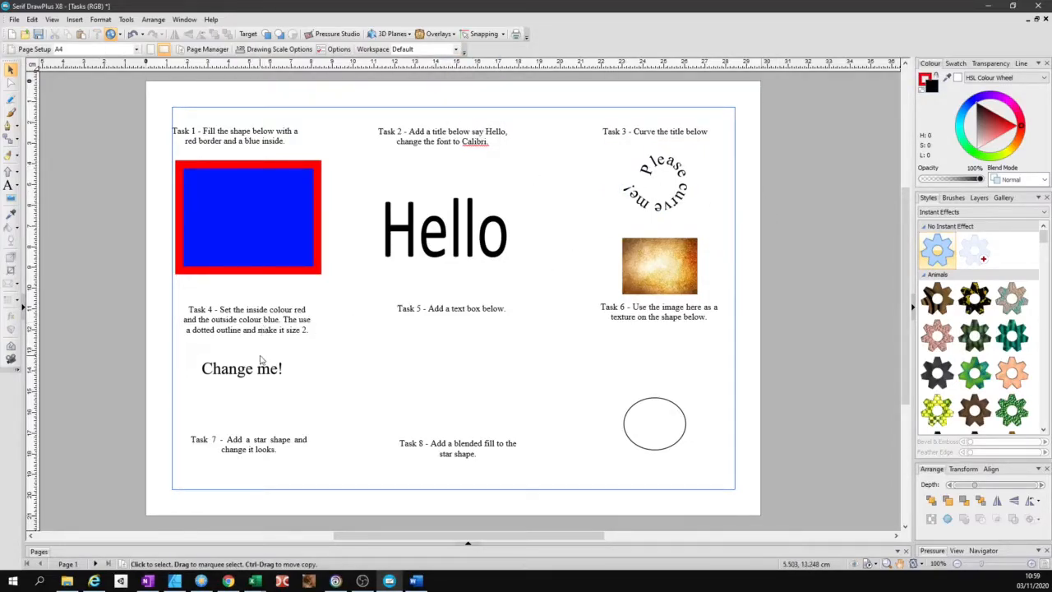
- Restyle the "Change me!" title in Ultra Serif SF at about 44.53 pt and reposition it under the Task 4 instruction
click(249, 380)
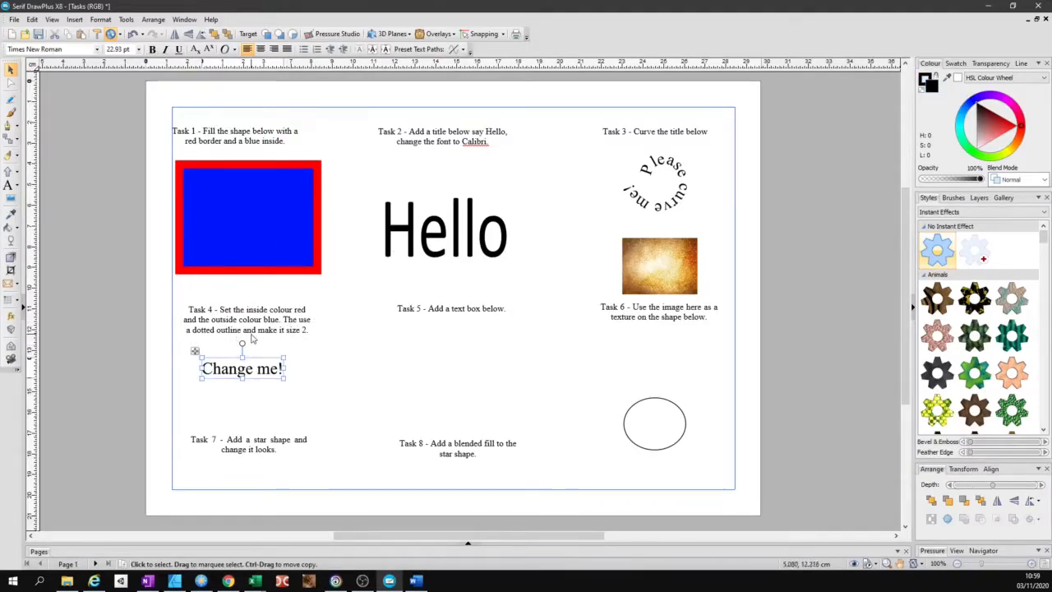
drag(284, 378, 349, 399)
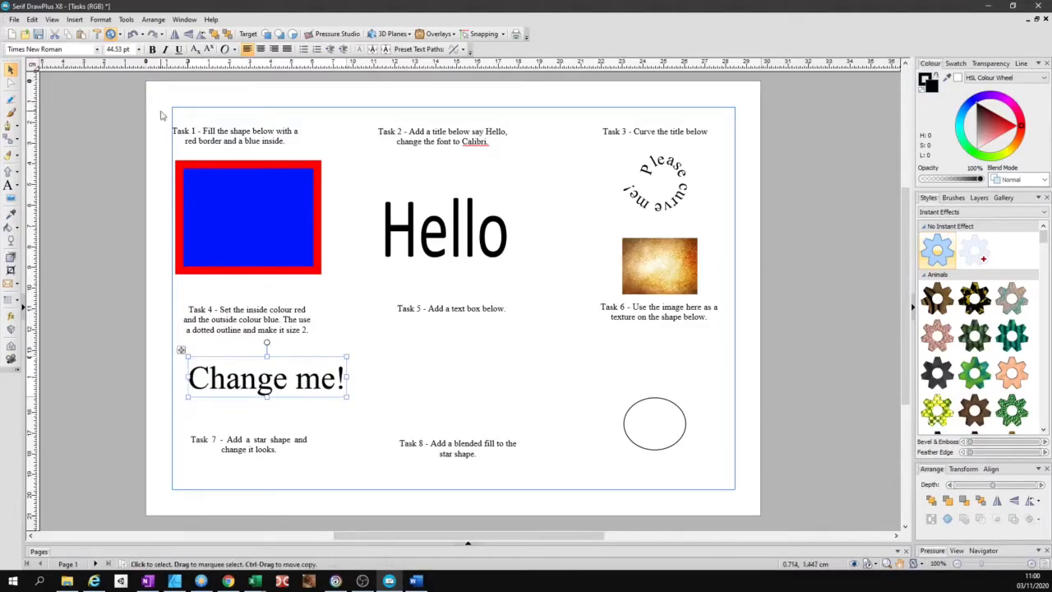
click(97, 49)
click(65, 189)
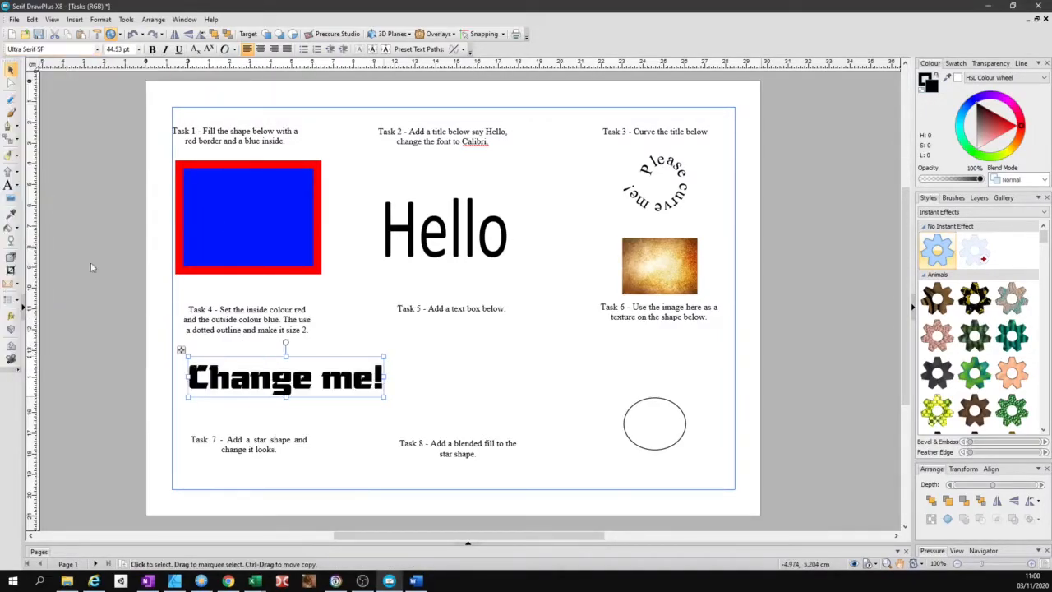
drag(310, 359, 276, 360)
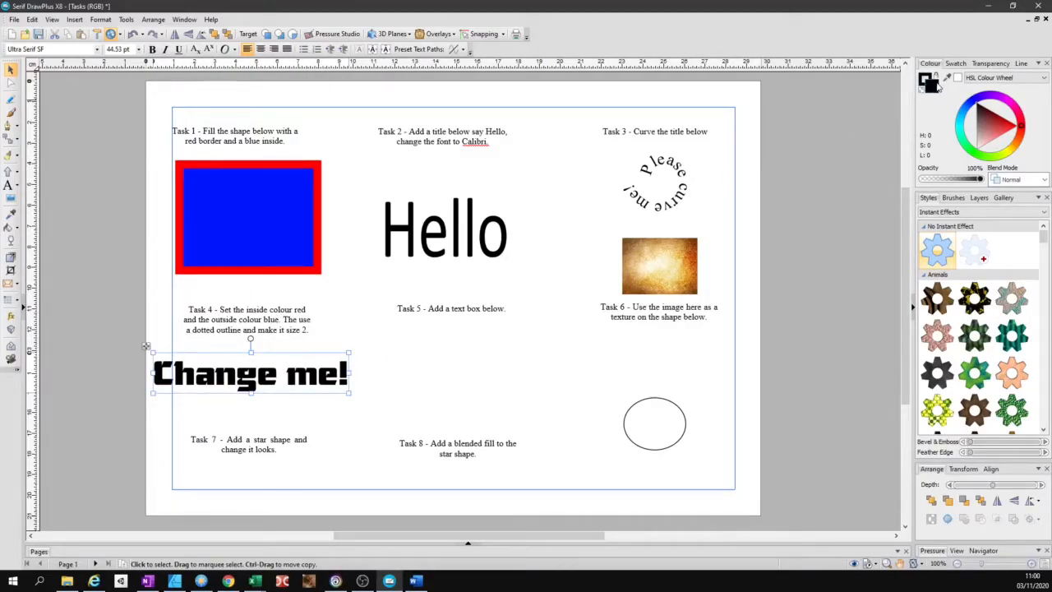
- Fill the "Change me!" title with red (H 0, S 100, L 50) and set its outline colour to blue (H 223)
click(1023, 126)
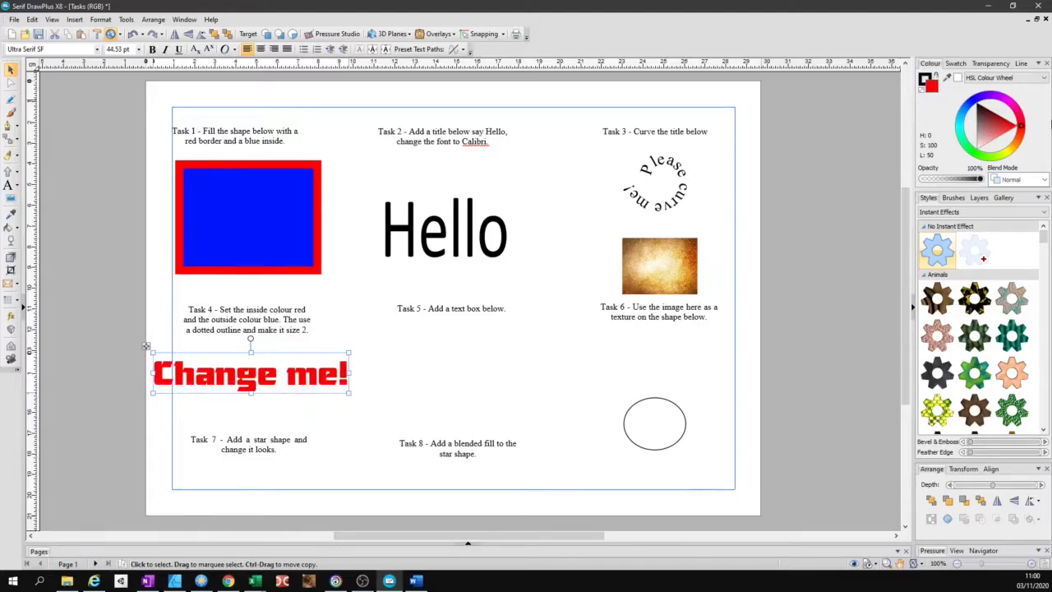
click(924, 78)
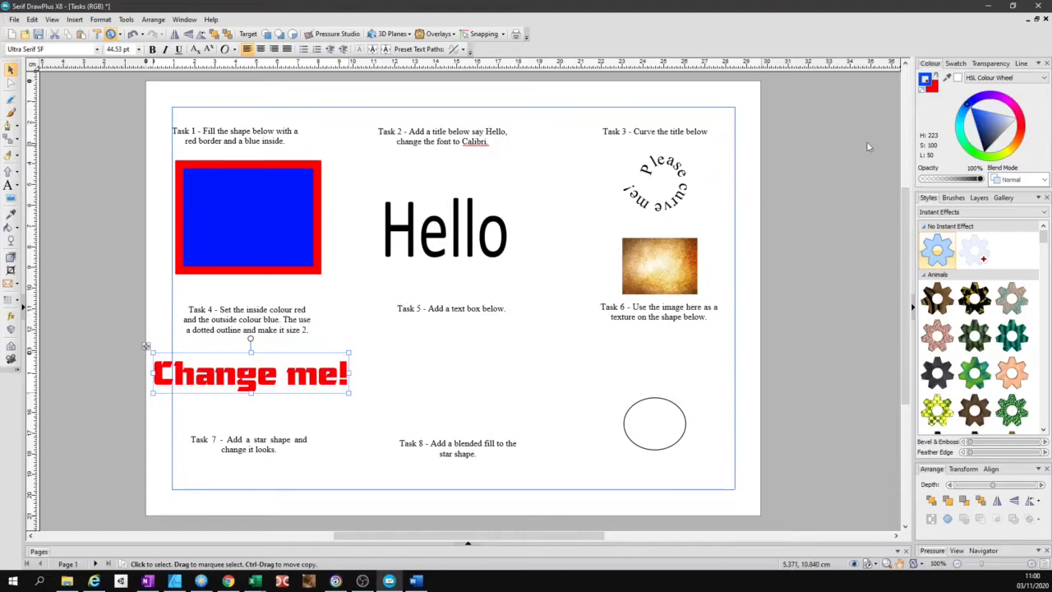
- Set the "Change me!" title's outline width to 3.0 pt and nudge the title slightly up towards the Task 4 instruction
click(1022, 65)
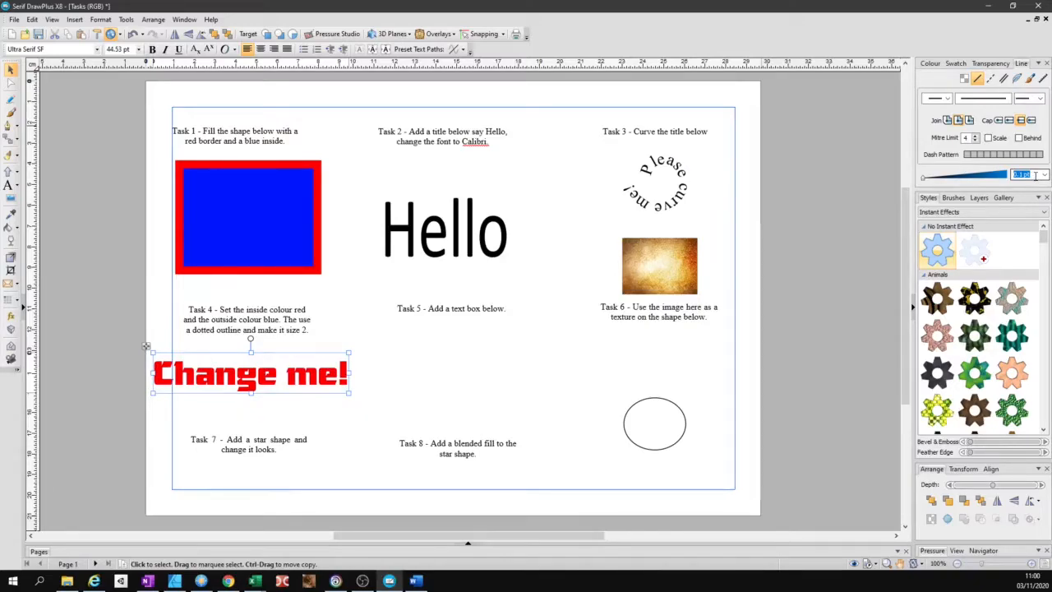
drag(1003, 176, 925, 181)
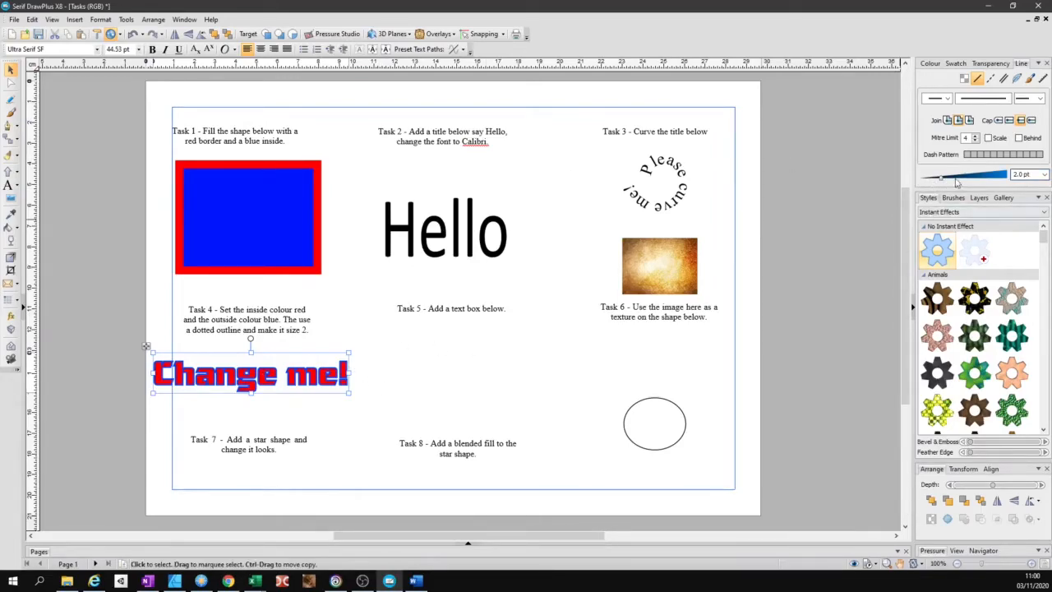
drag(941, 181, 946, 179)
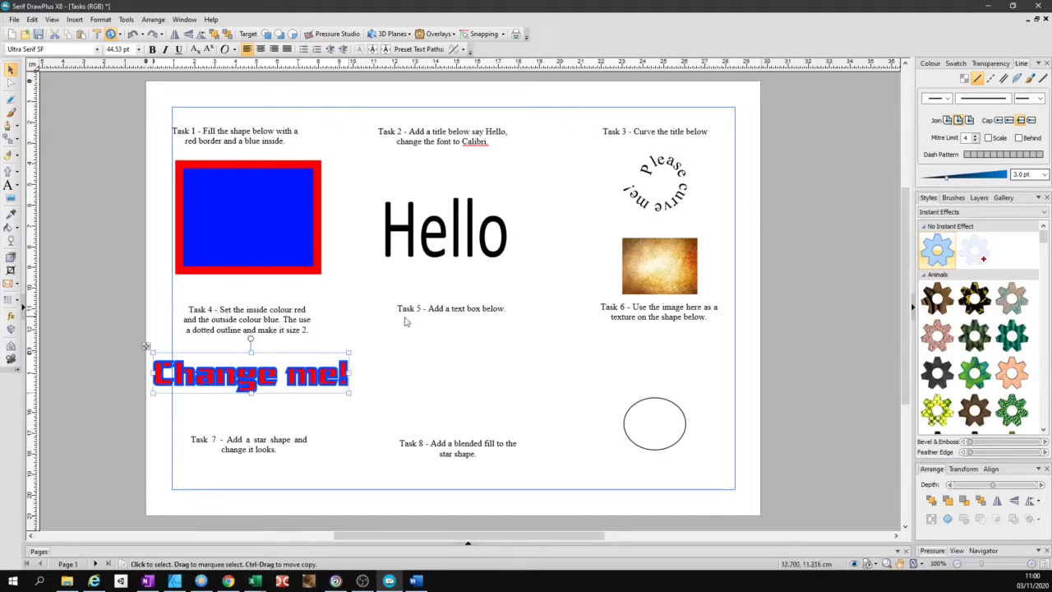
drag(253, 380, 260, 371)
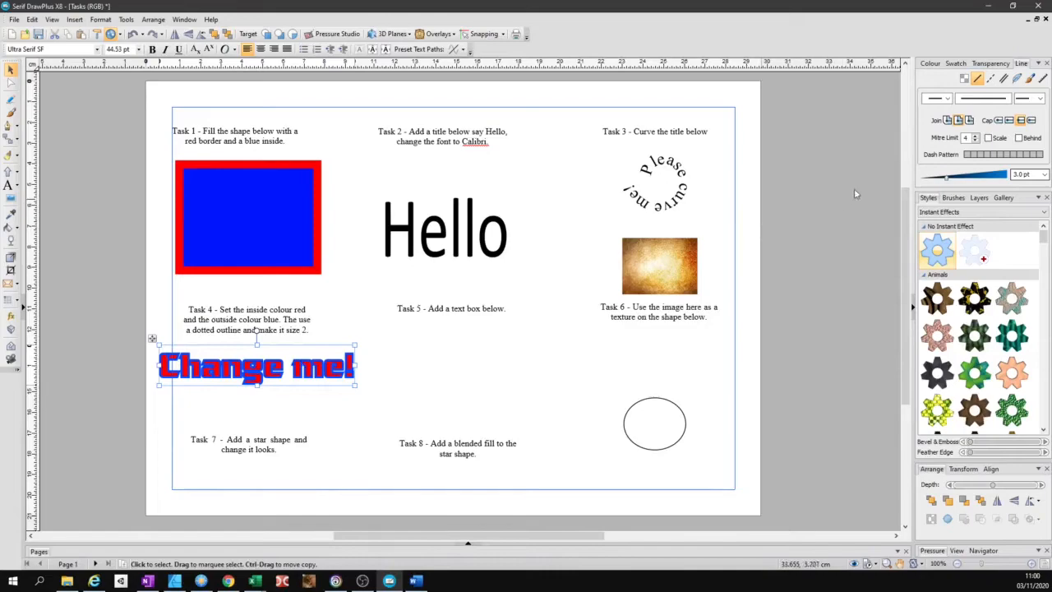
- Give the "Change me!" title's outline a dashed line style, try other dash patterns, and settle on the fine dotted one
click(1003, 80)
click(991, 80)
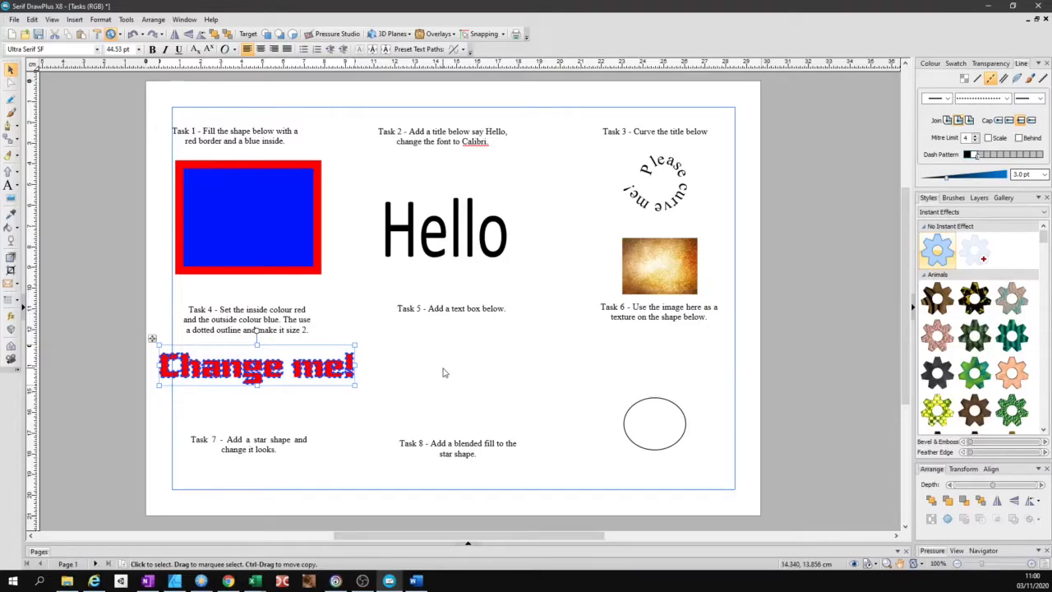
click(983, 97)
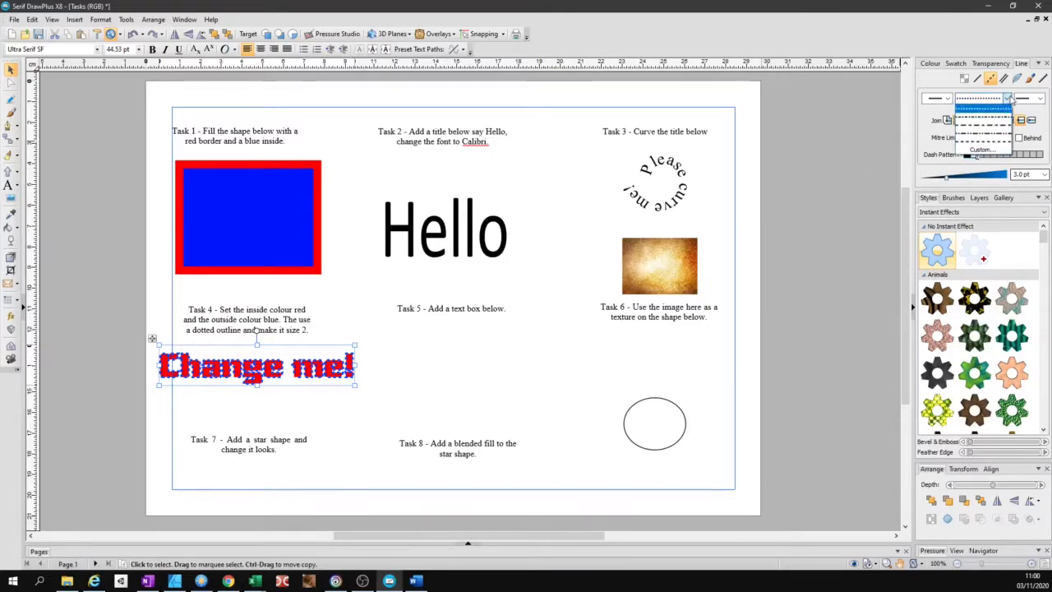
click(983, 128)
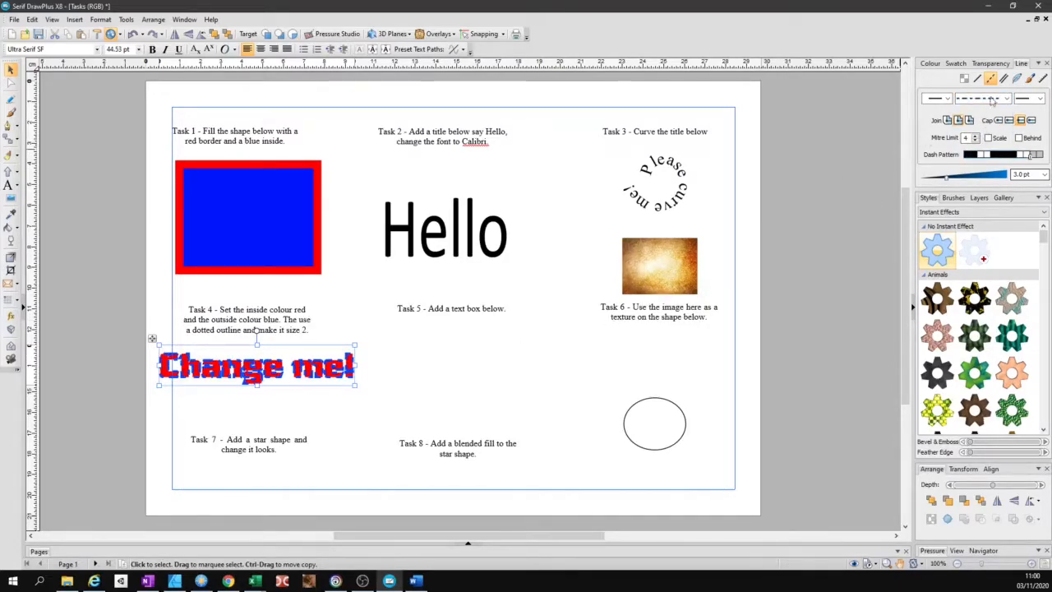
click(983, 98)
click(984, 119)
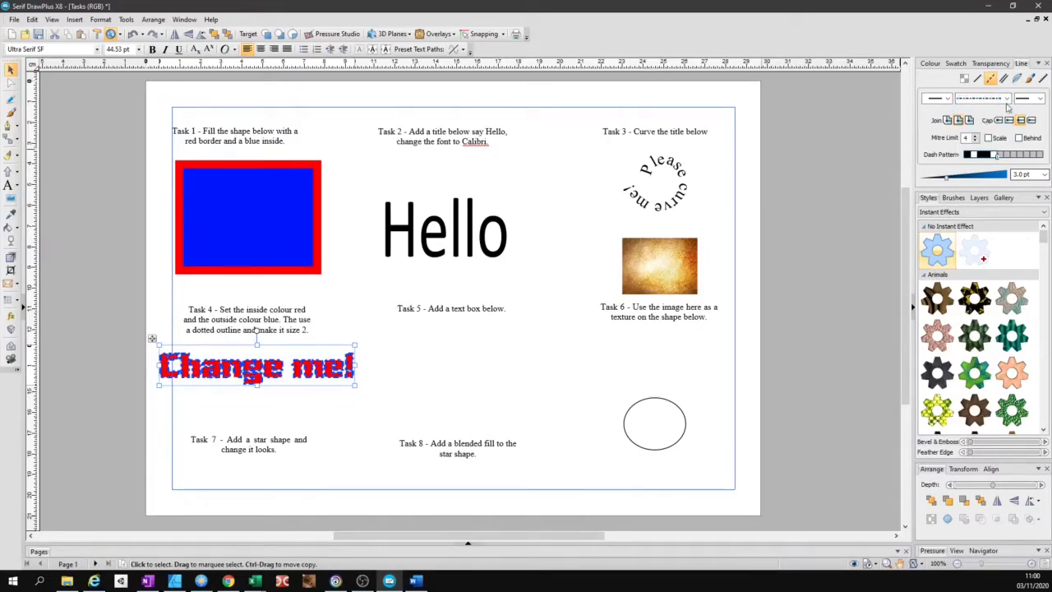
click(1008, 99)
click(989, 113)
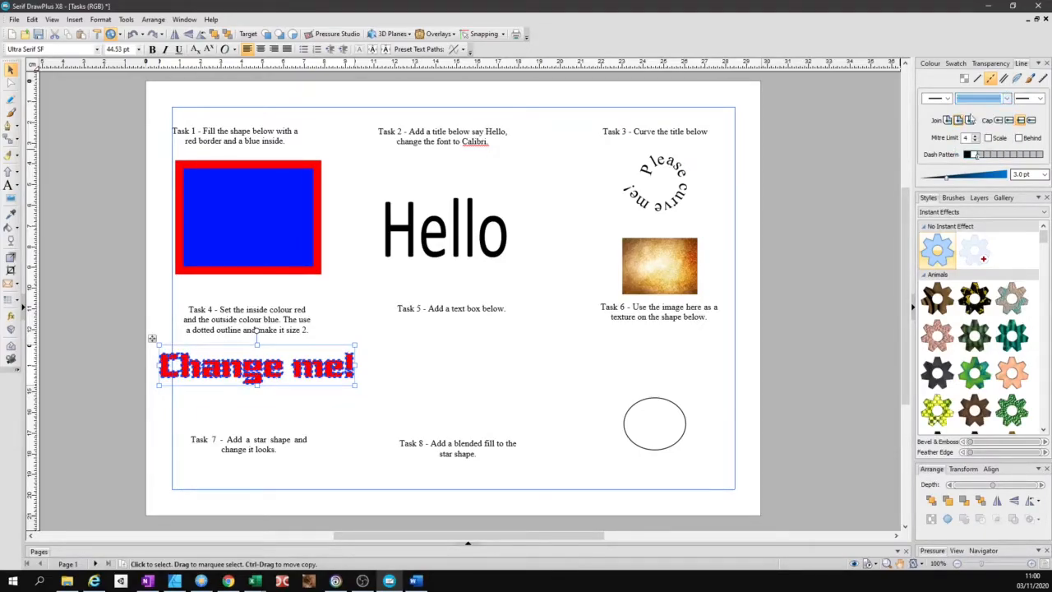
click(441, 413)
- Try the double line style on the outline of the "Change me!" title
click(251, 366)
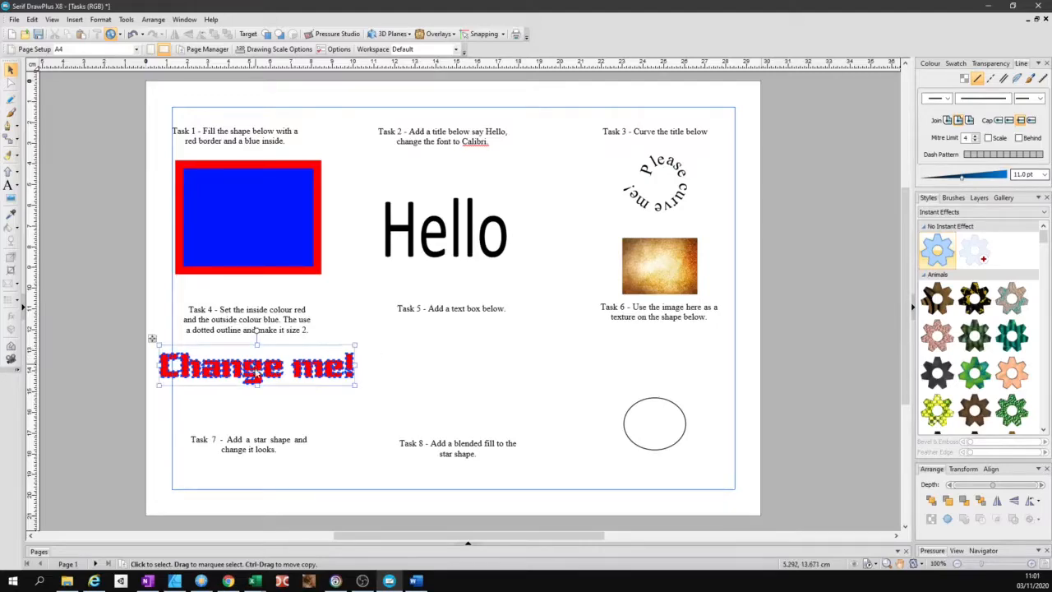
click(1004, 79)
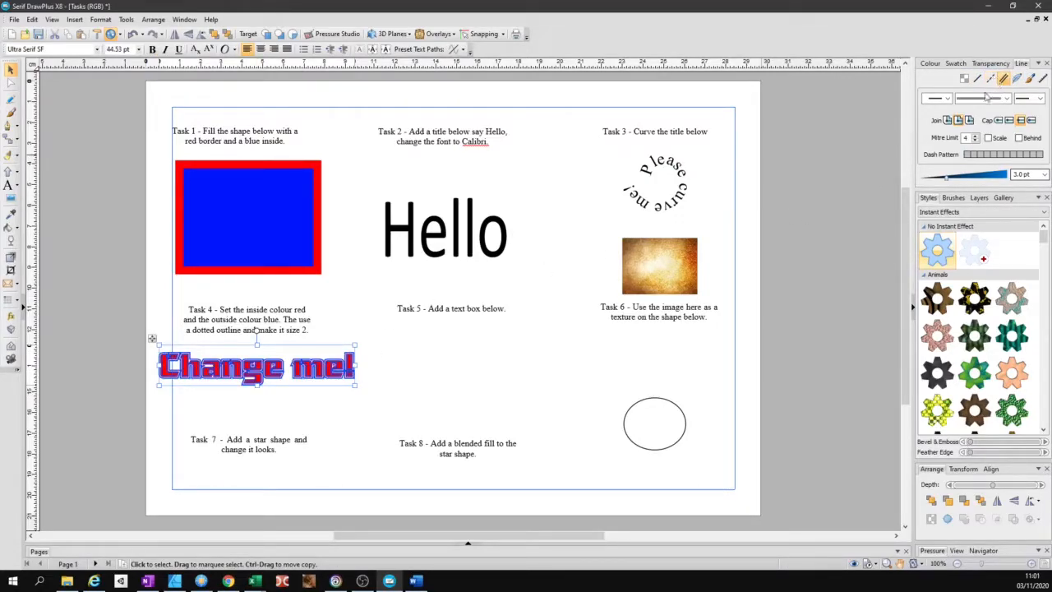
click(344, 325)
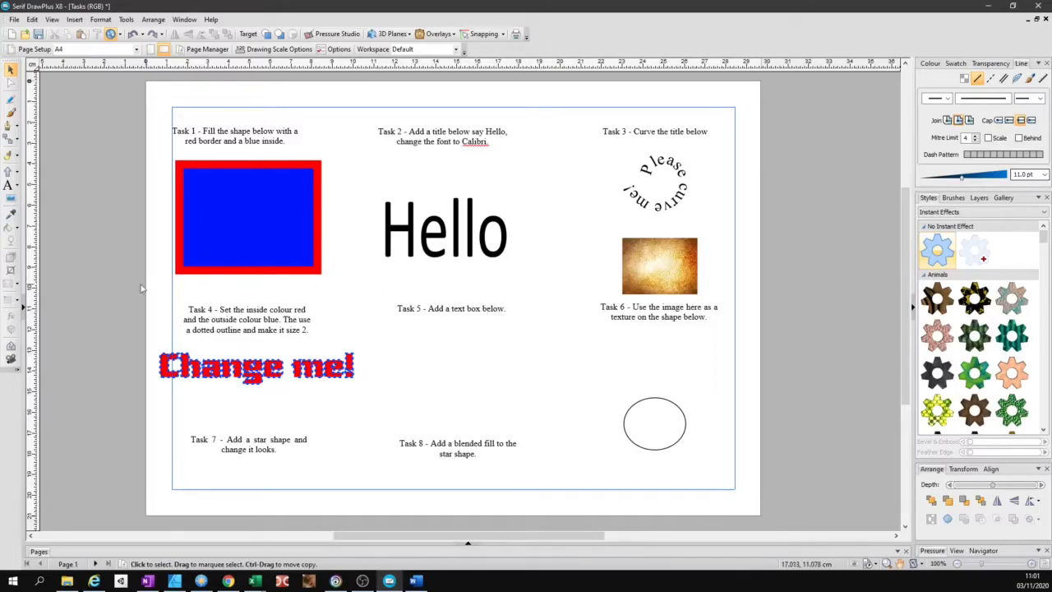
- Draw a text frame about 4.9 × 1.8 cm below the Task 5 instruction and fill it with "This is a text box th" plus "sdf" filler words
click(19, 186)
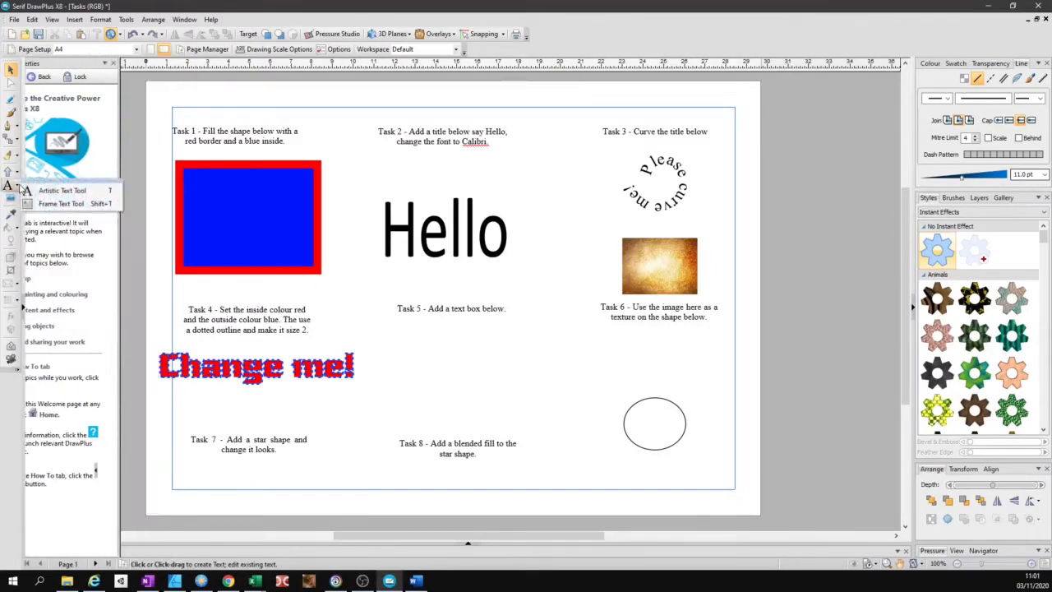
click(73, 204)
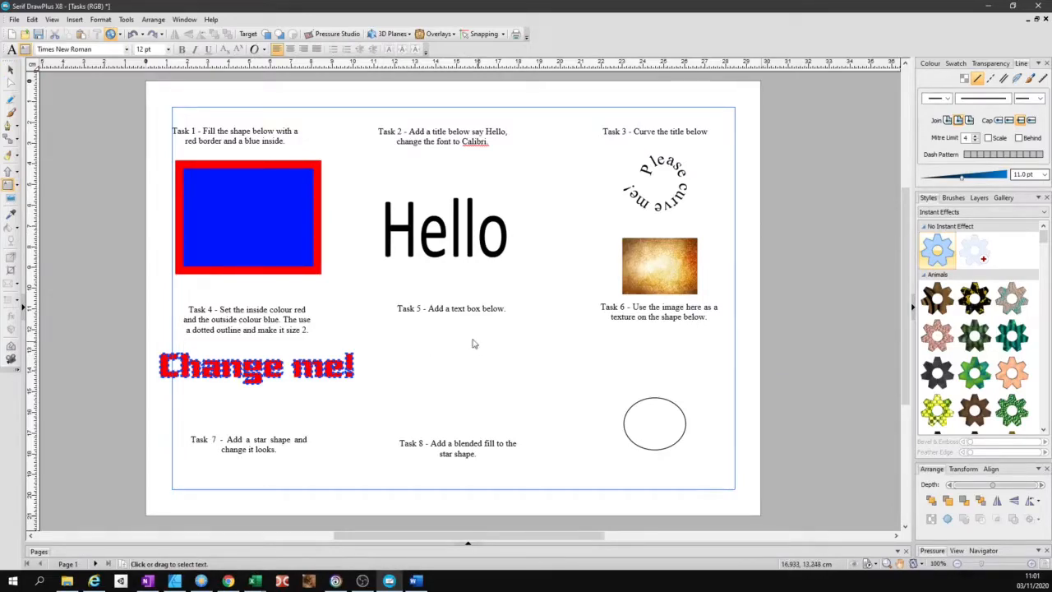
click(416, 342)
drag(417, 373, 519, 411)
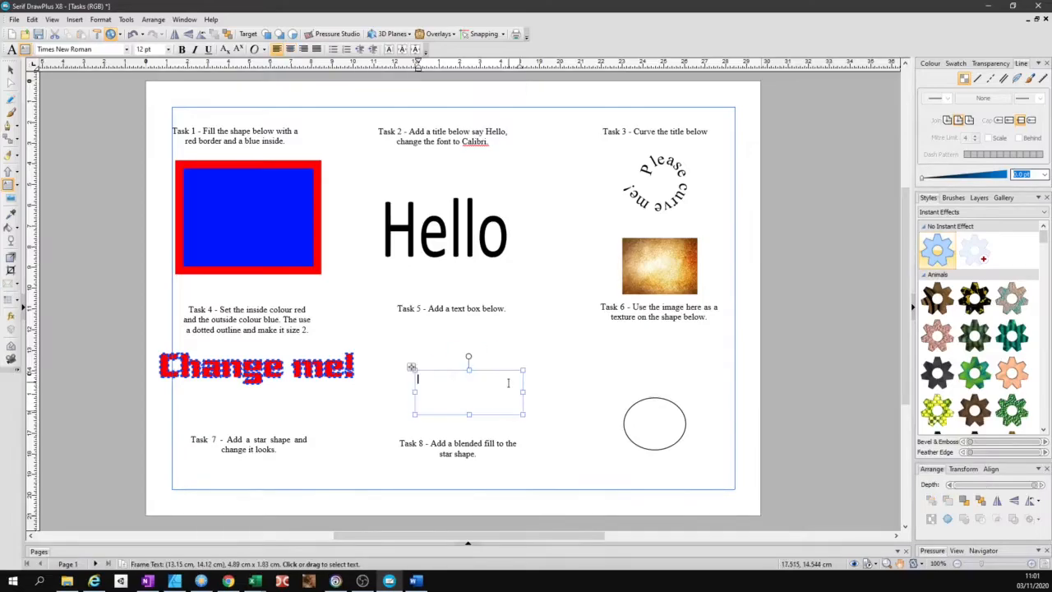
text(This is a)
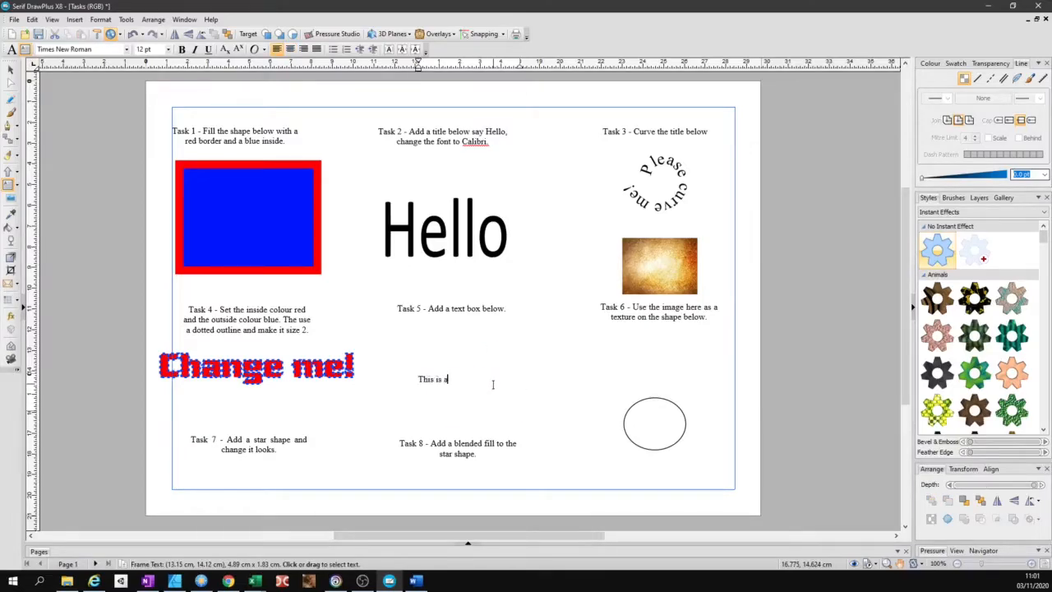
text( text box th)
text( sdf sdf sdf sdf sdf sdf sdff)
text(df sdf sdf sdf sdf sdffd)
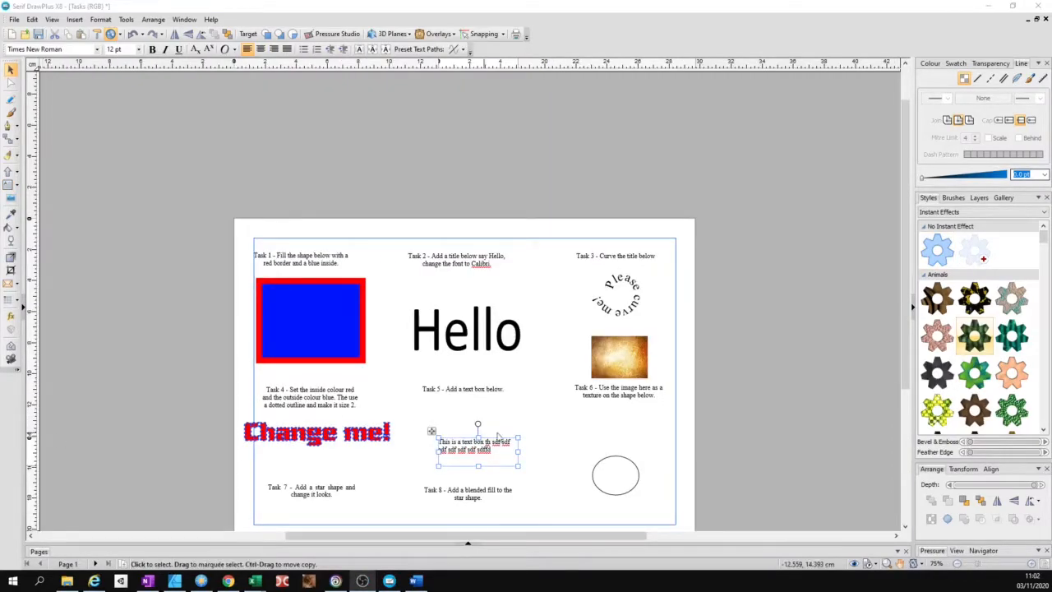
- Enlarge the Task 5 text box to about 6.8 × 4.3 cm, set its text to 24 pt and move it up beneath the instruction
drag(517, 450, 562, 453)
click(138, 49)
click(123, 218)
drag(497, 466, 480, 512)
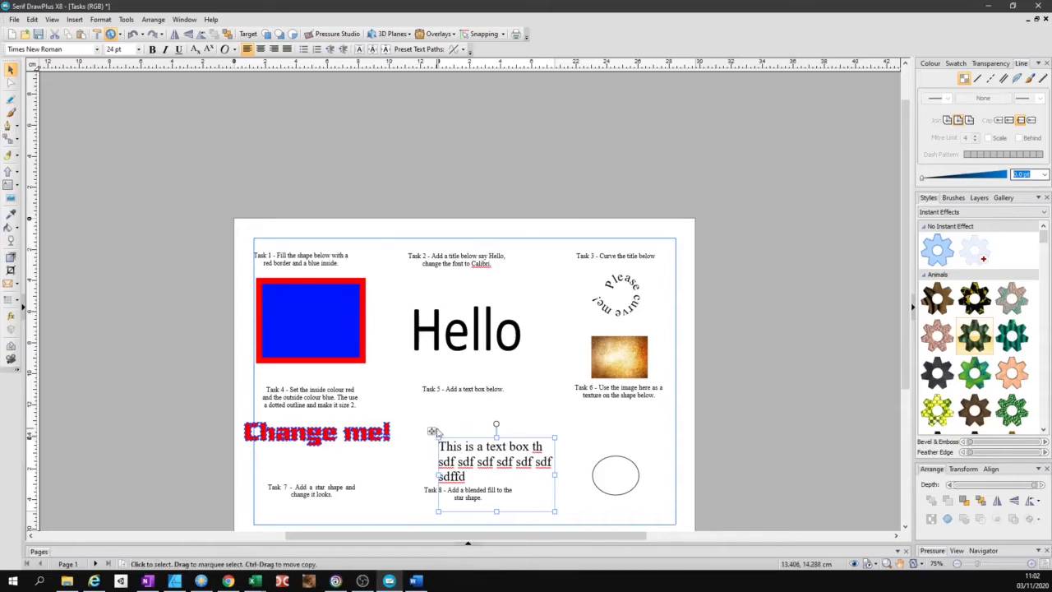
drag(433, 431, 409, 397)
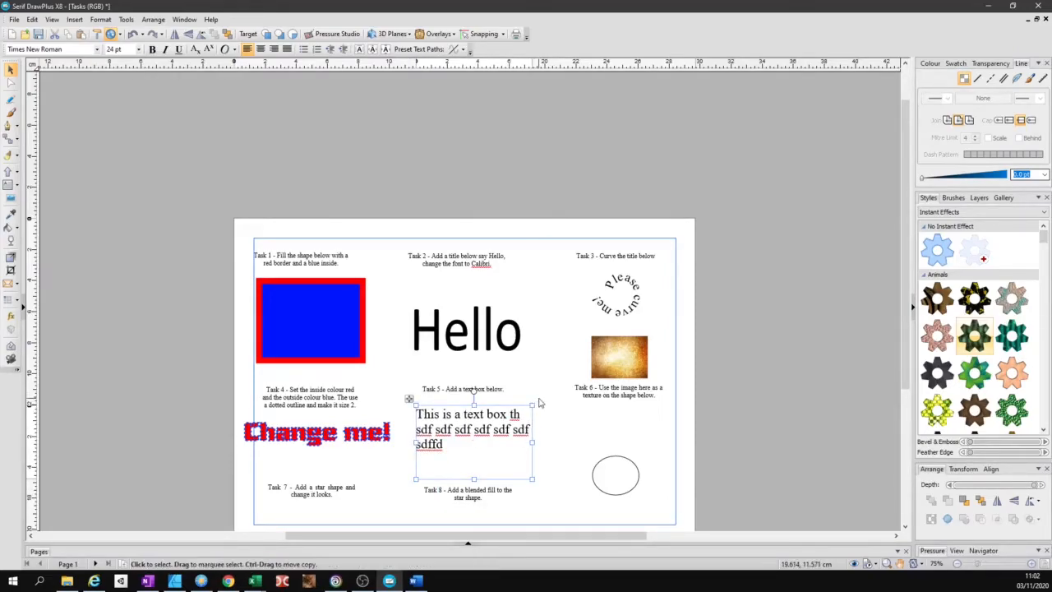
drag(533, 406, 484, 384)
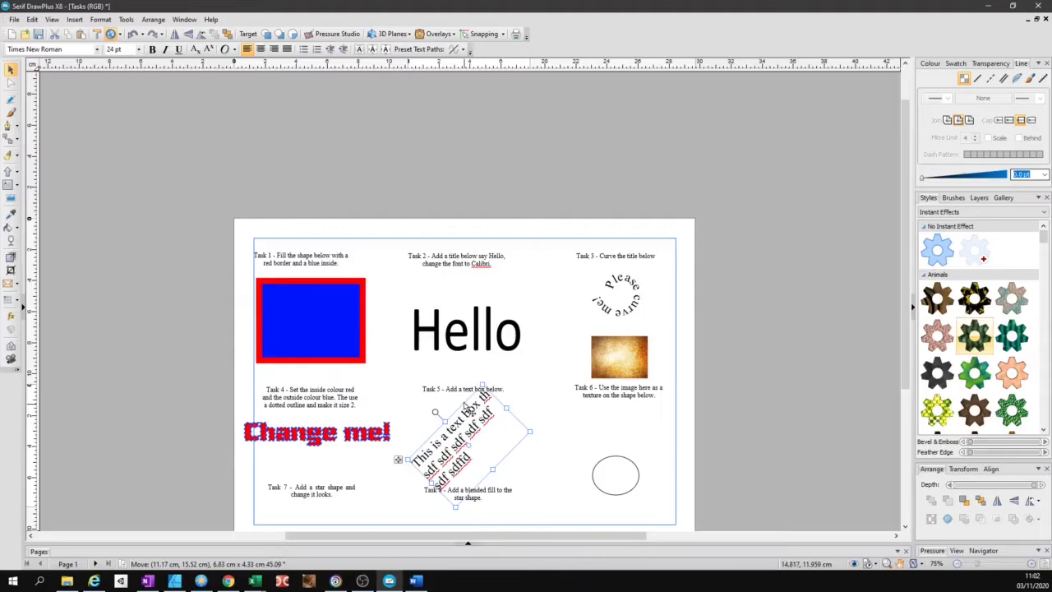
key(ctrl+z)
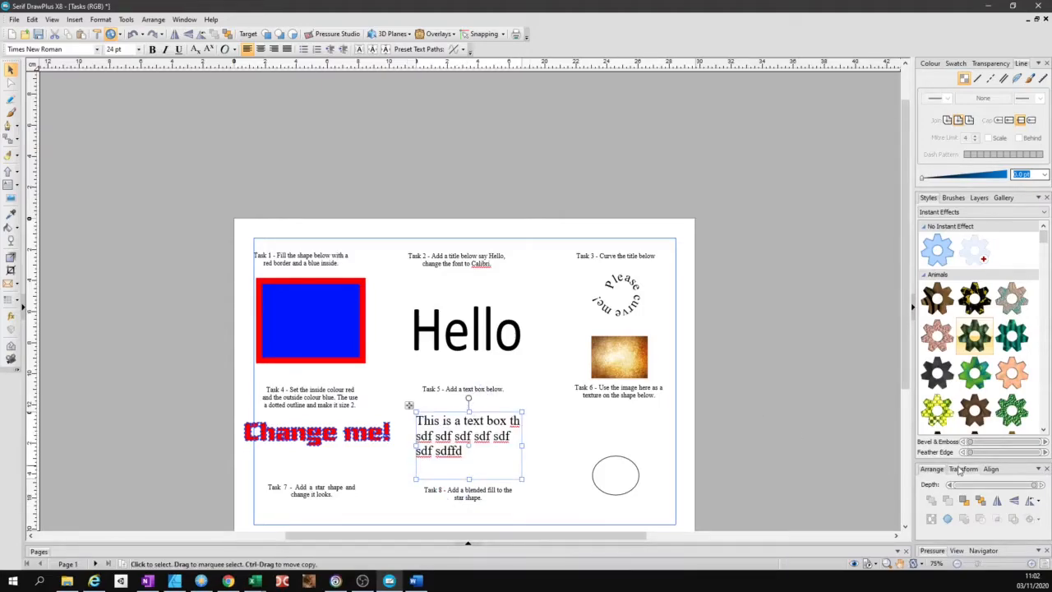
- Try rotating the Task 5 text box to -11° with its rotation value, and undo the rotation
click(961, 469)
click(981, 521)
mouse_move(981, 534)
mouse_down()
mouse_move(958, 534)
mouse_move(998, 535)
mouse_move(983, 539)
mouse_up()
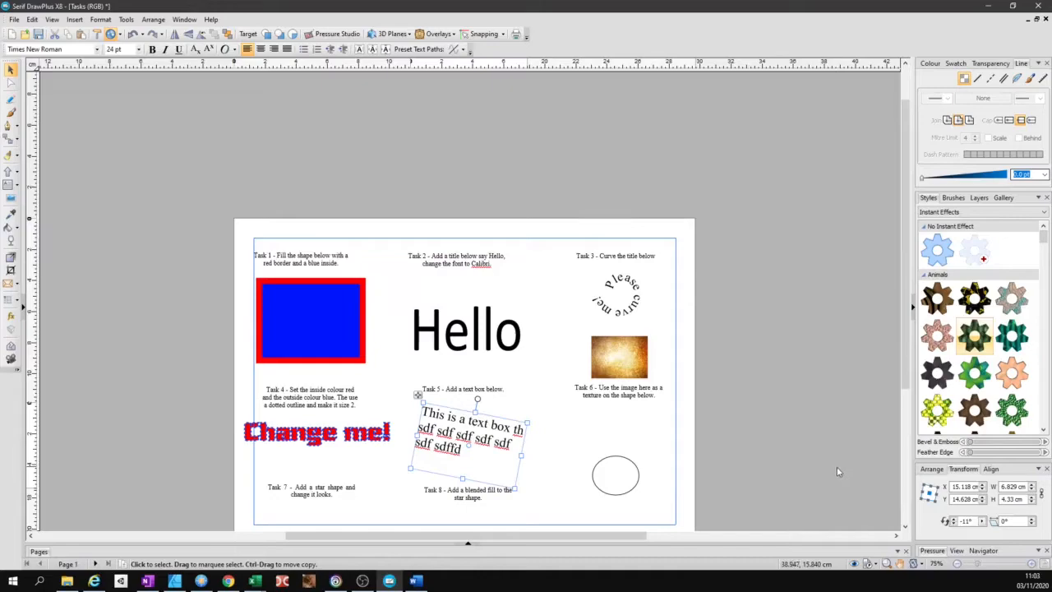
key(ctrl+z)
click(717, 467)
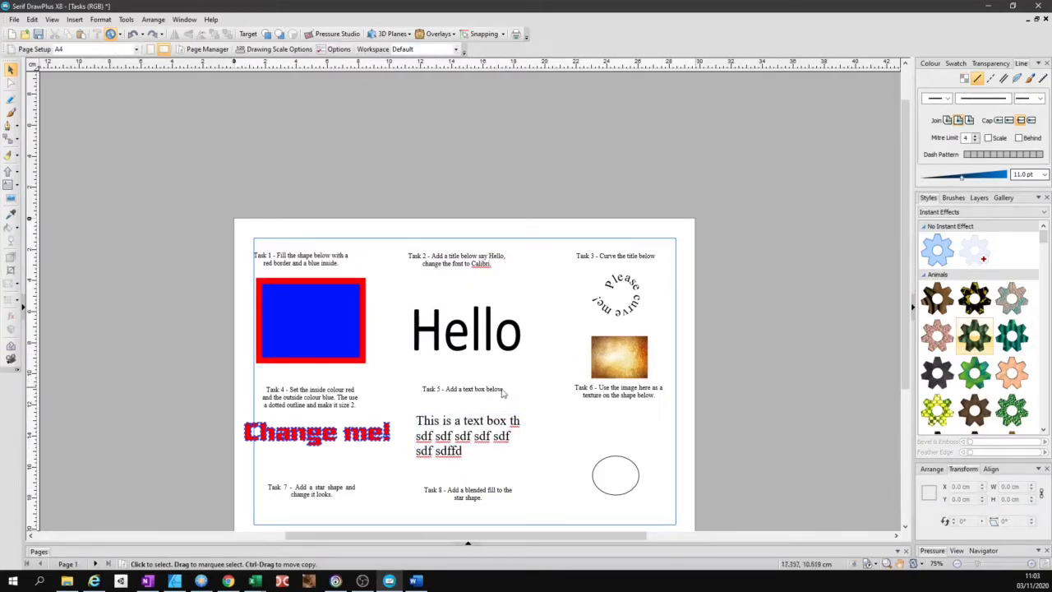
click(621, 357)
click(622, 466)
click(632, 362)
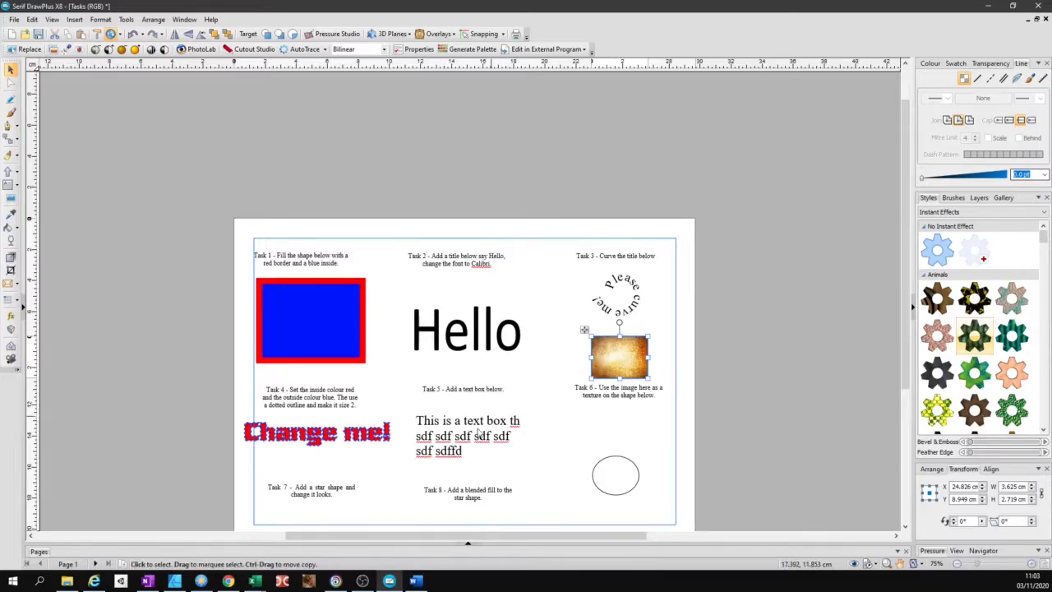
- Switch to Chrome for a sample picture, return to DrawPlus, and paste the fountain photo beside the Task 6 texture image
click(227, 581)
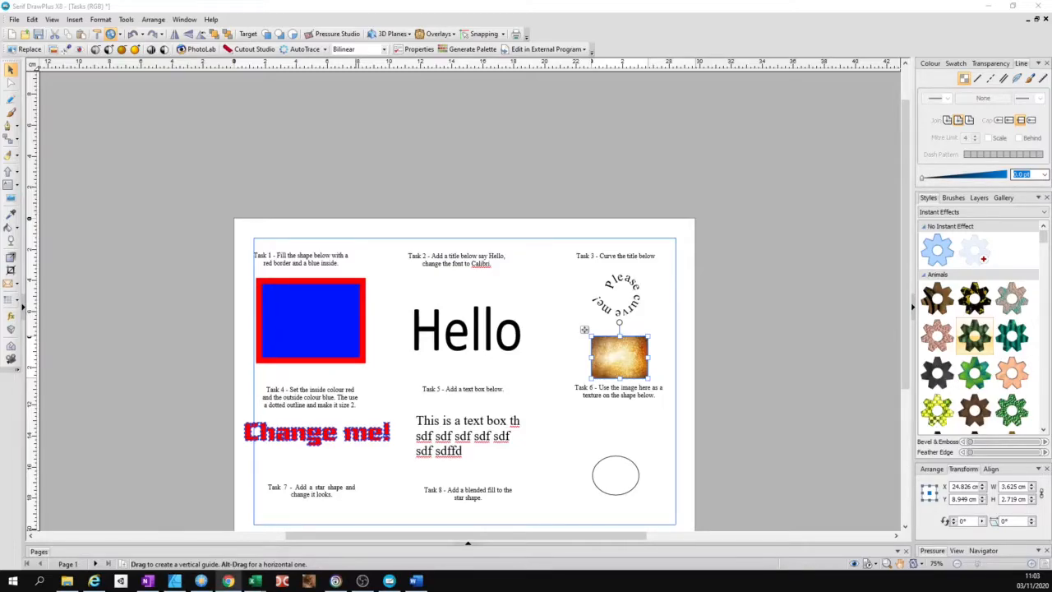
click(732, 296)
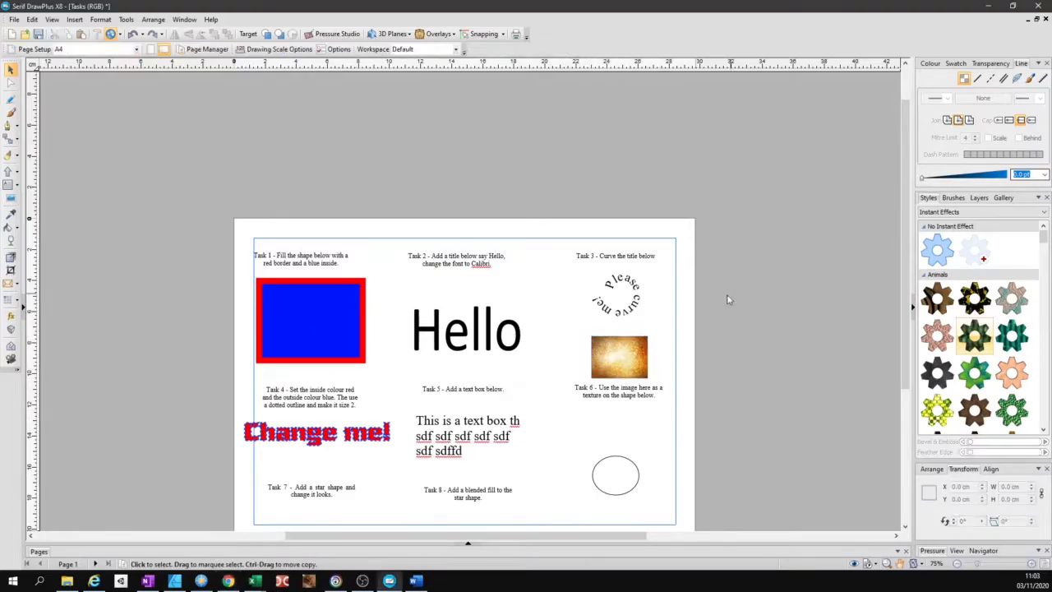
click(32, 19)
click(49, 85)
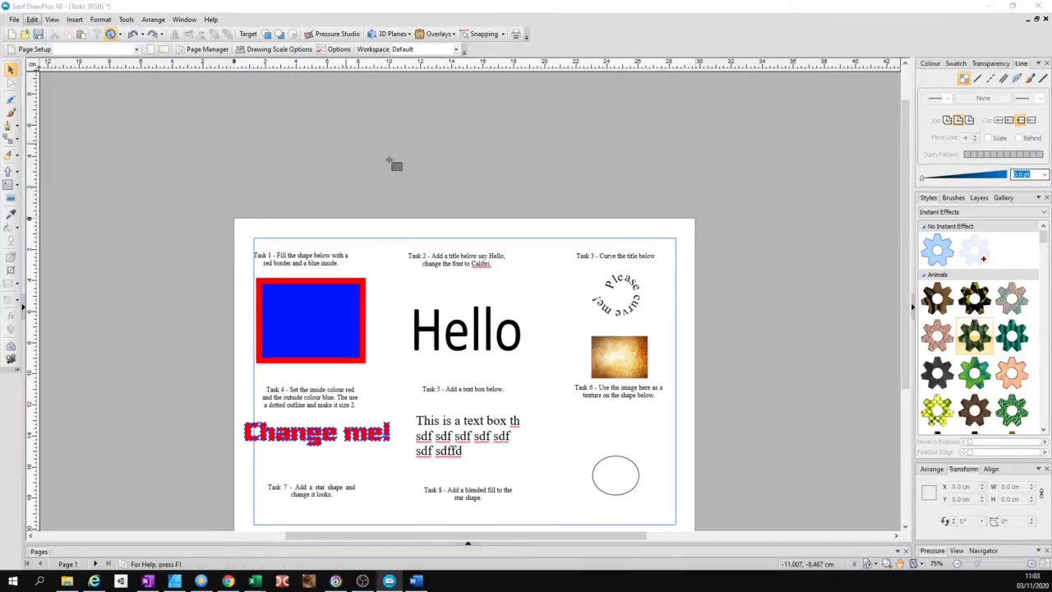
drag(662, 180, 799, 296)
drag(702, 204, 715, 313)
click(586, 212)
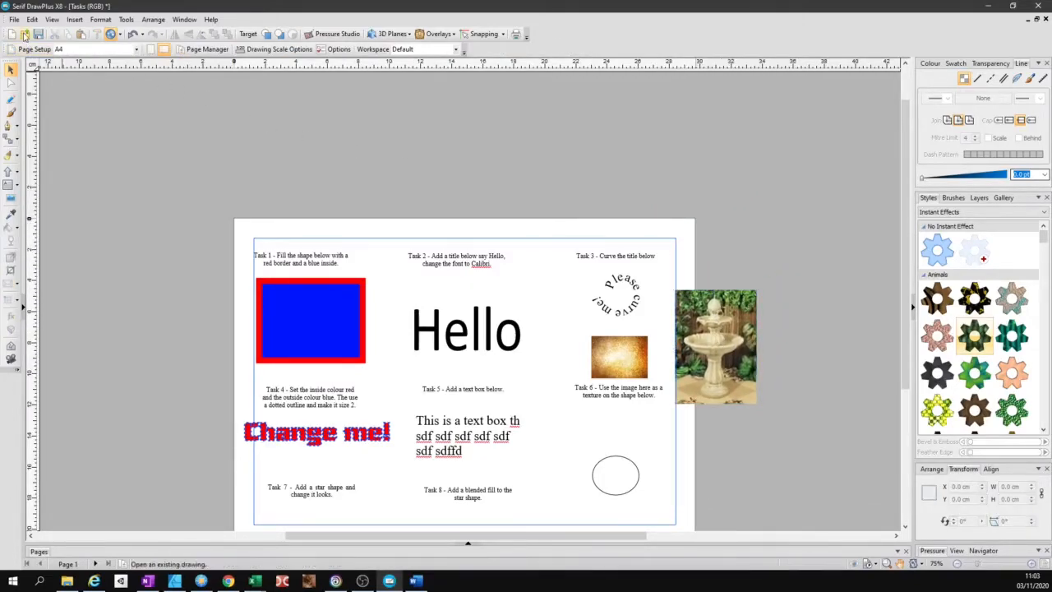
- Paste the fountain photo again as a Device Independent Bitmap near the page's upper-right corner, and delete the pasted photos
click(32, 19)
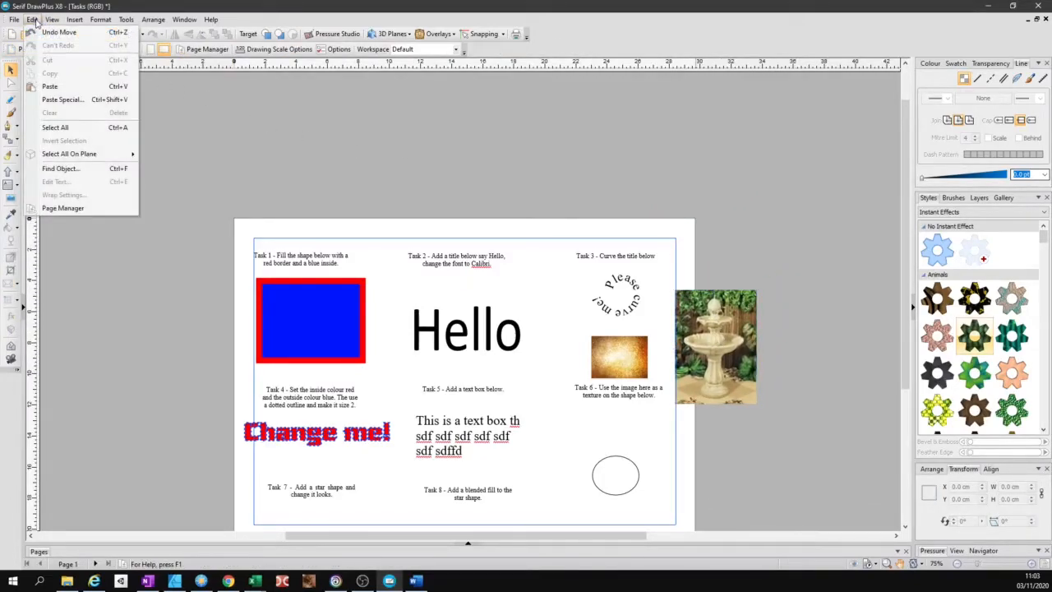
click(63, 100)
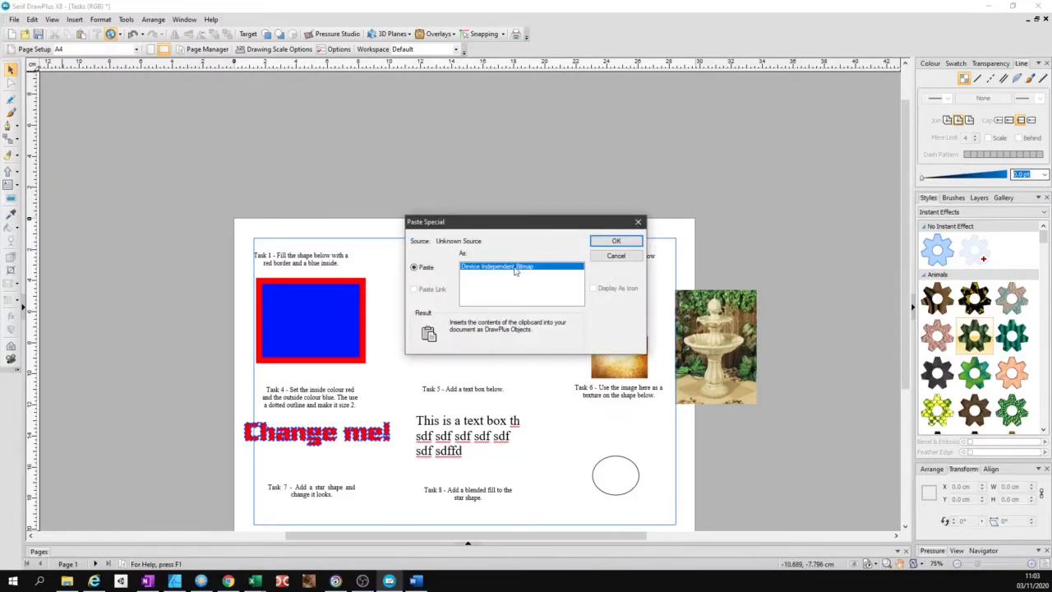
click(615, 241)
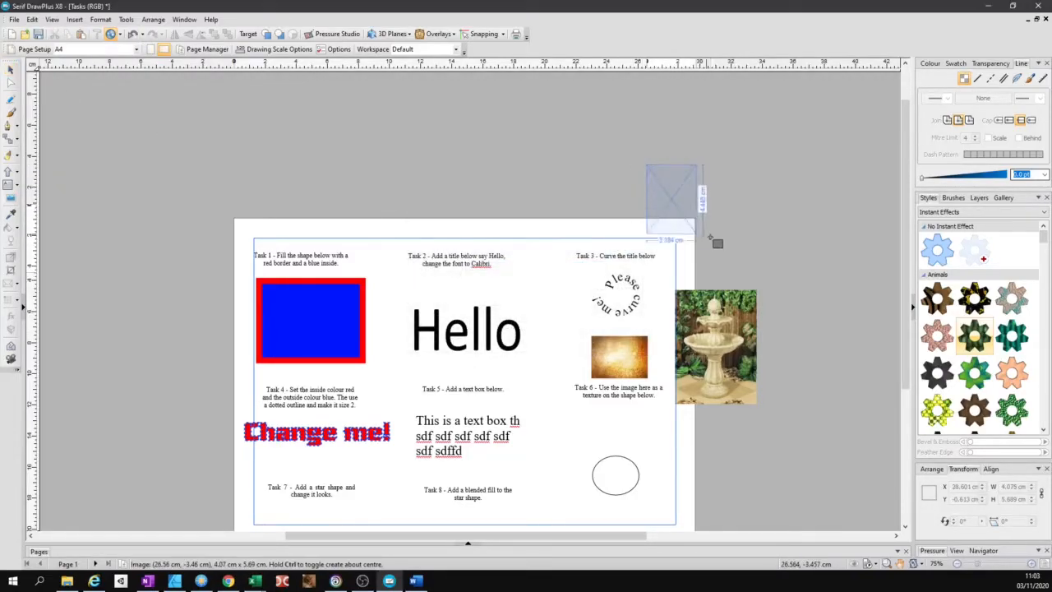
drag(685, 183, 720, 224)
key(Delete)
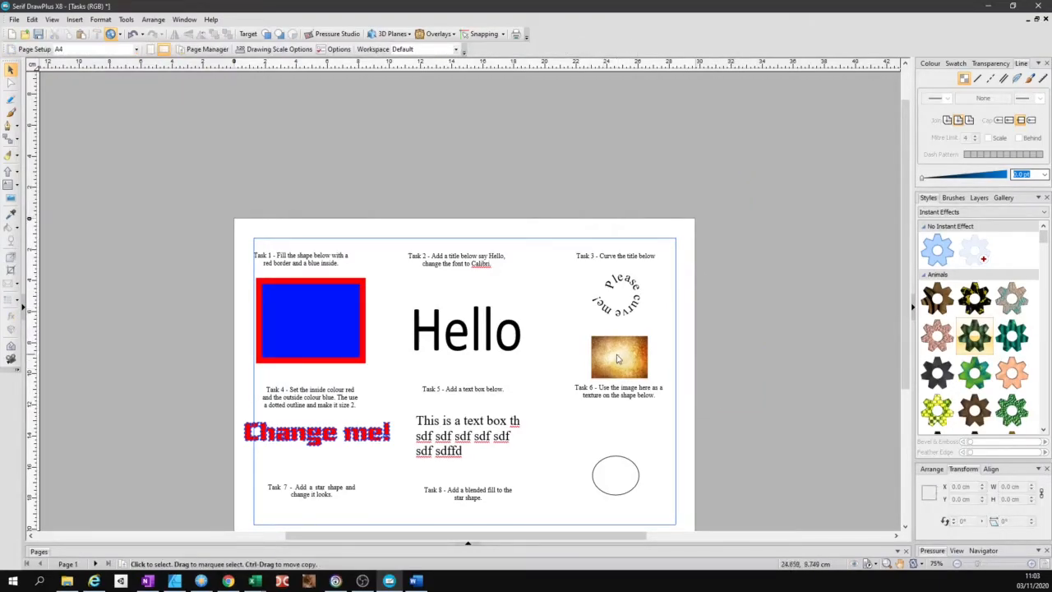
- Convert the Task 6 texture image to curves and copy its formatting onto the ellipse below with the Format Painter
click(608, 360)
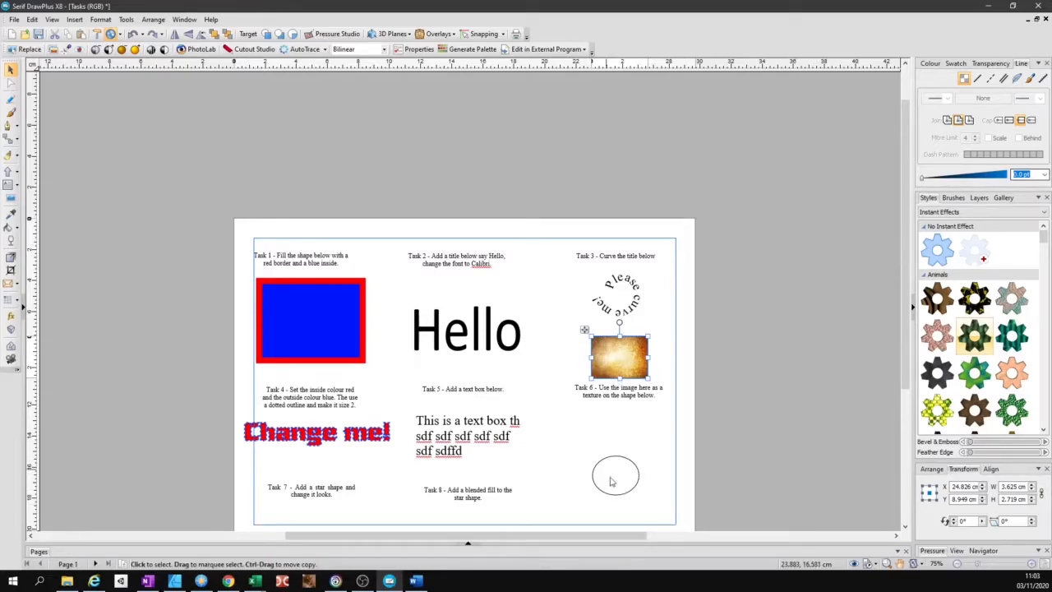
right_click(617, 359)
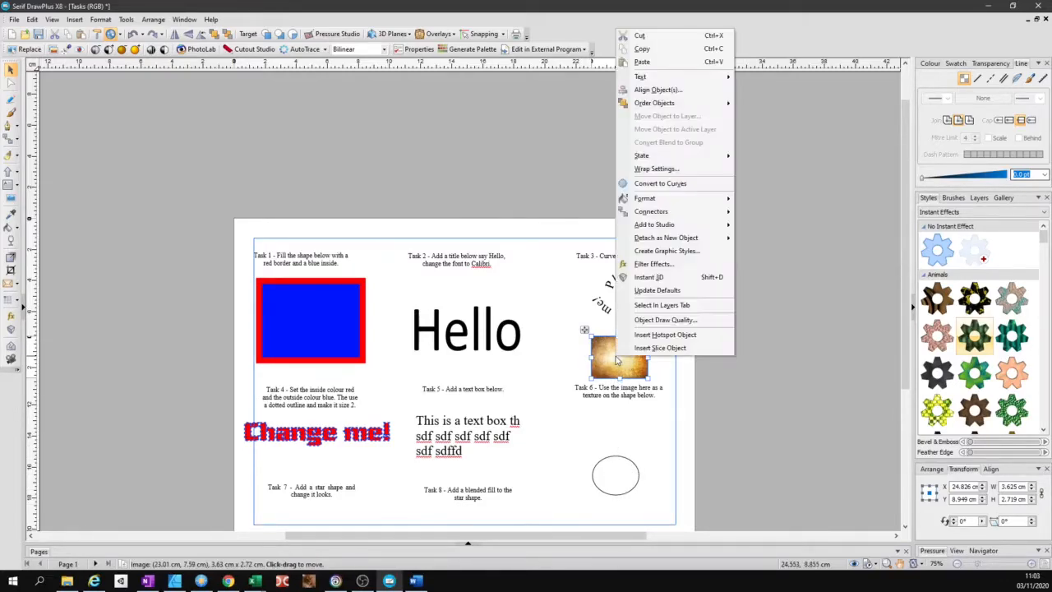
click(657, 183)
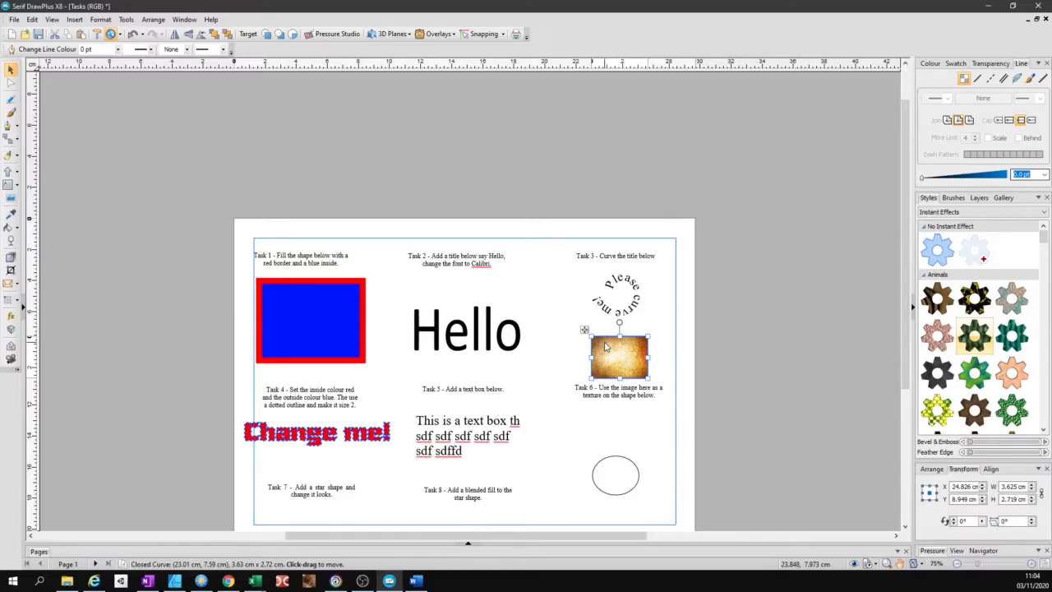
right_click(615, 362)
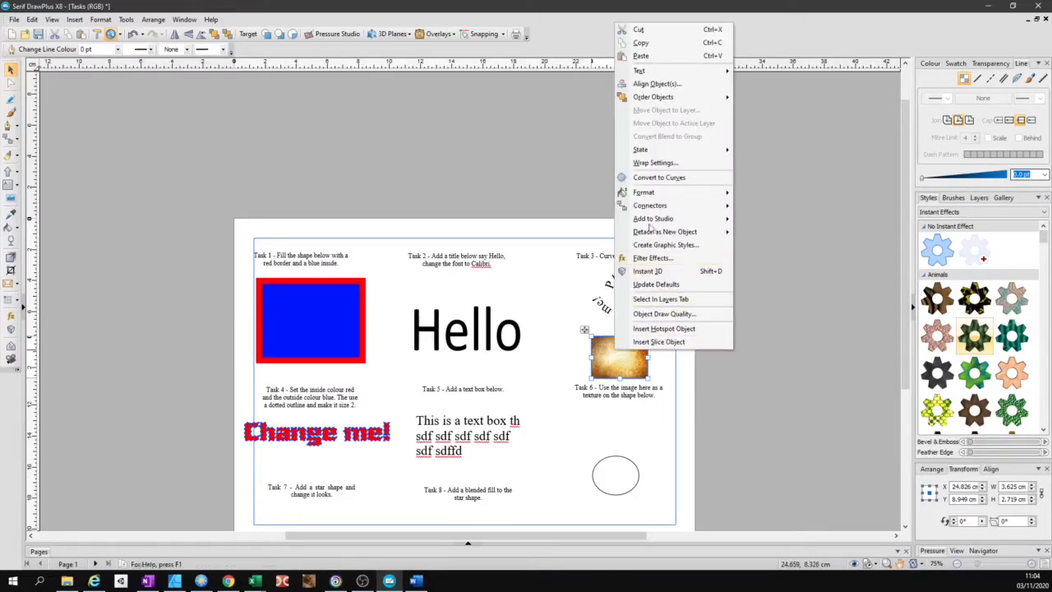
click(664, 177)
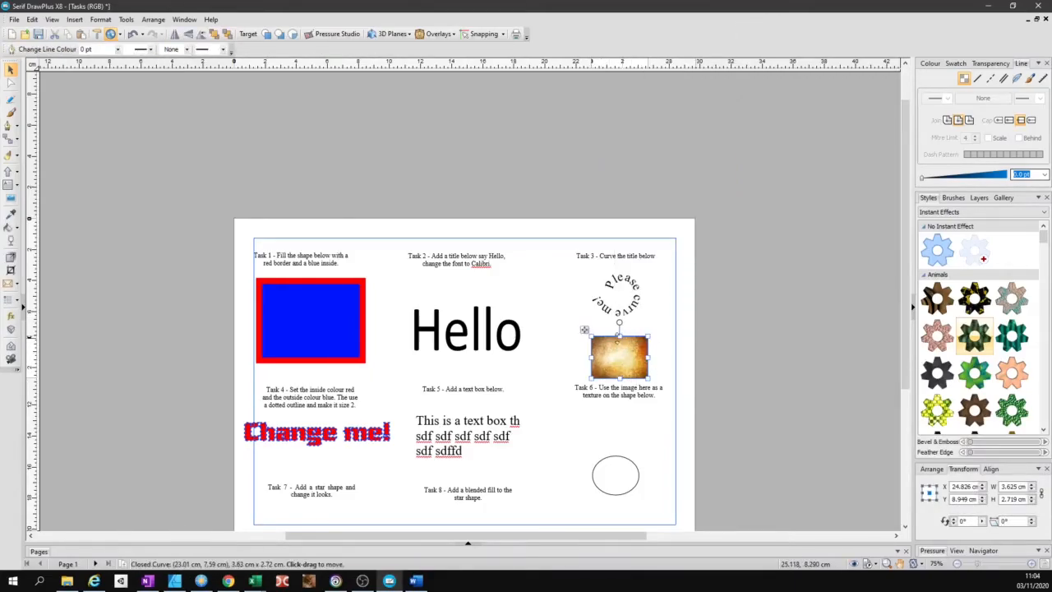
click(98, 36)
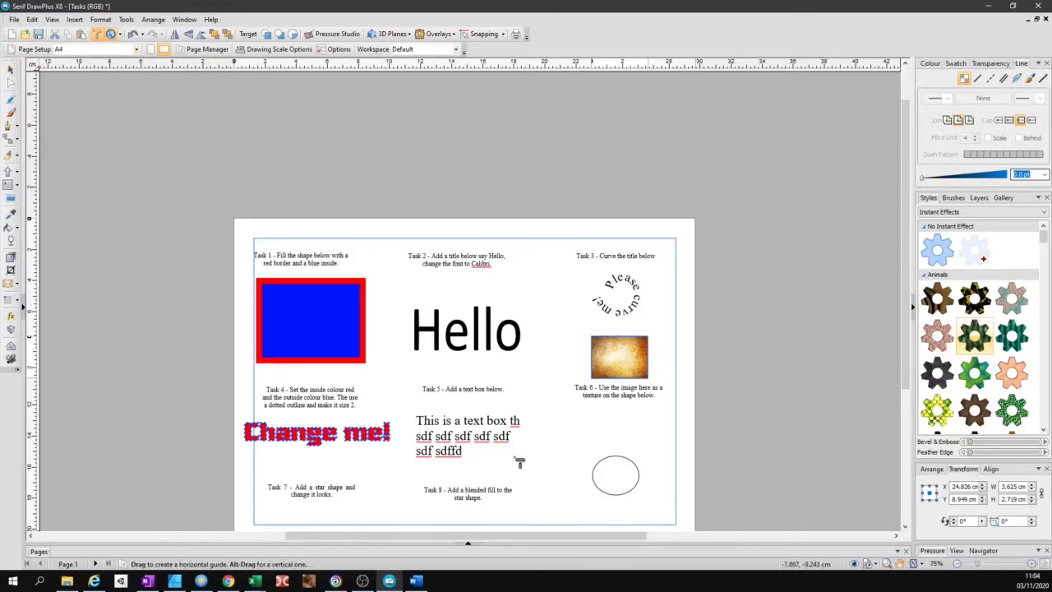
click(616, 475)
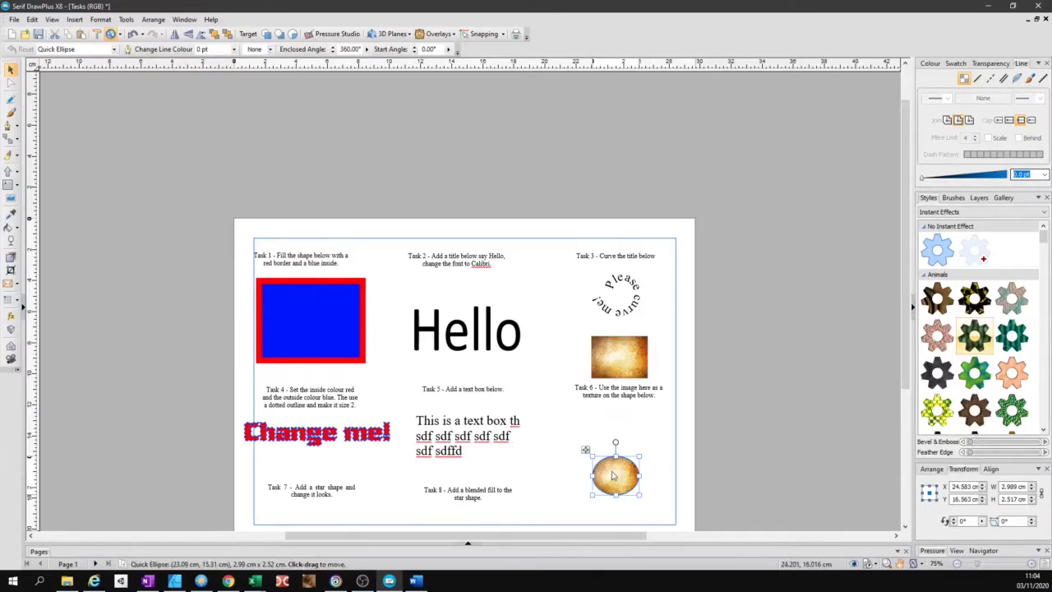
- Copy the "Change me!" title's red fill and dotted blue outline onto the Task 6 ellipse with the Format Painter
click(307, 313)
click(323, 437)
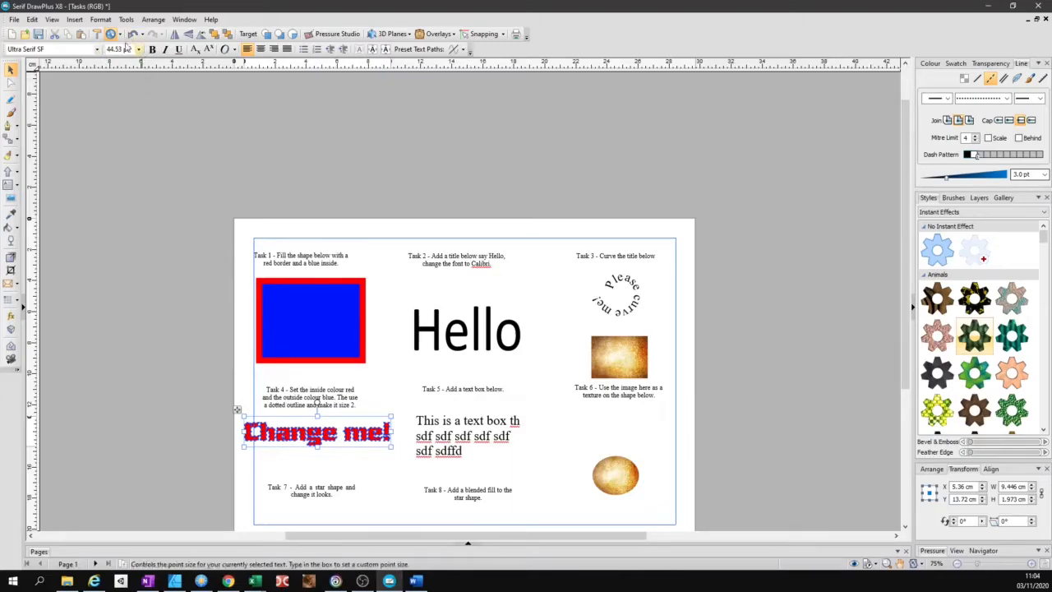
click(97, 35)
click(621, 482)
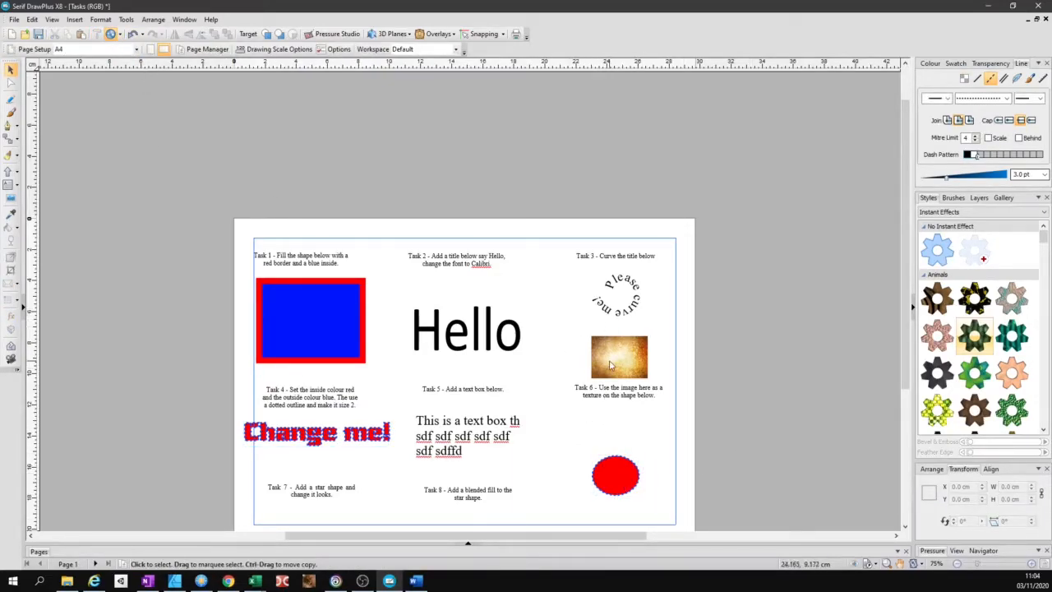
- Reapply the texture image's formatting to the Task 6 ellipse with the Format Painter and inspect the textured ellipse up close
click(610, 365)
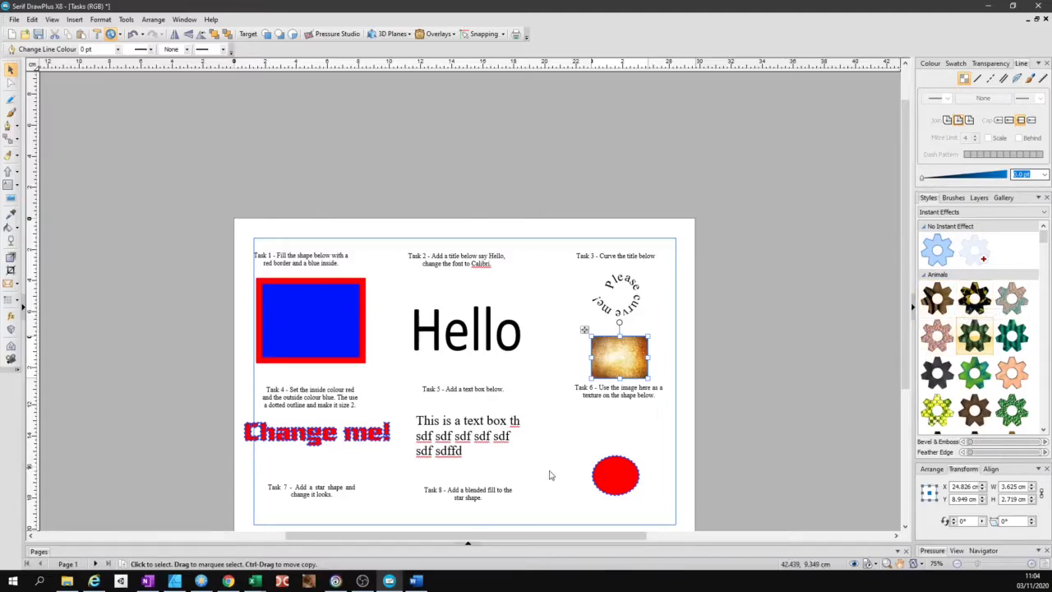
right_click(624, 362)
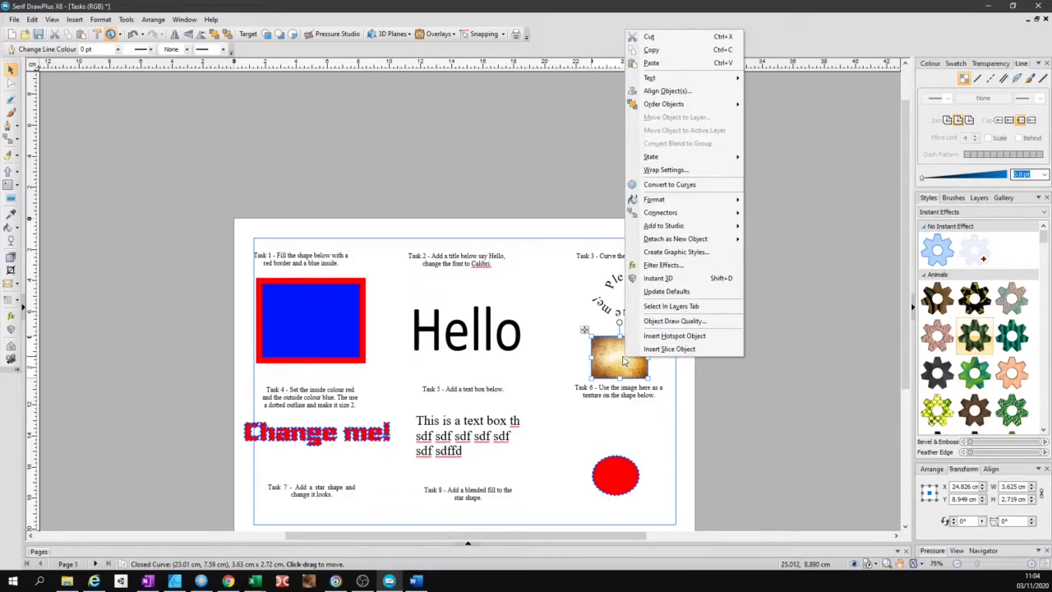
key(Escape)
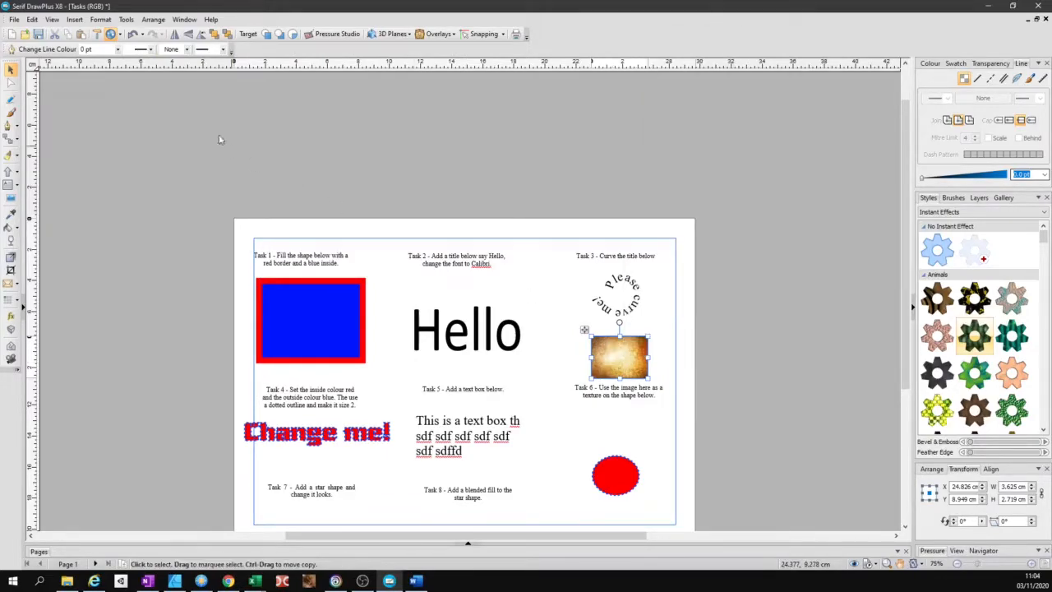
click(100, 34)
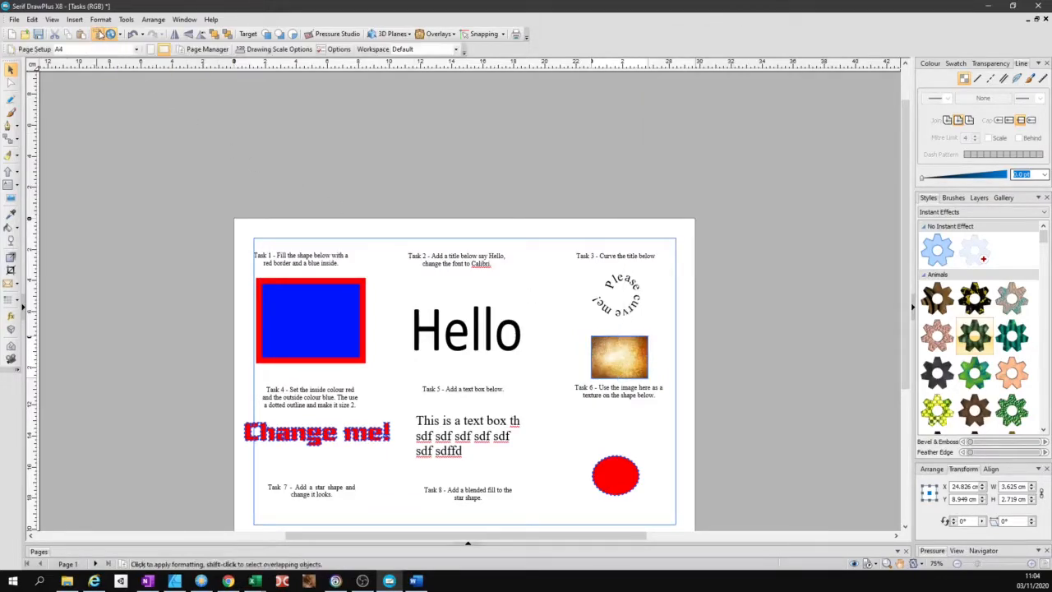
click(620, 473)
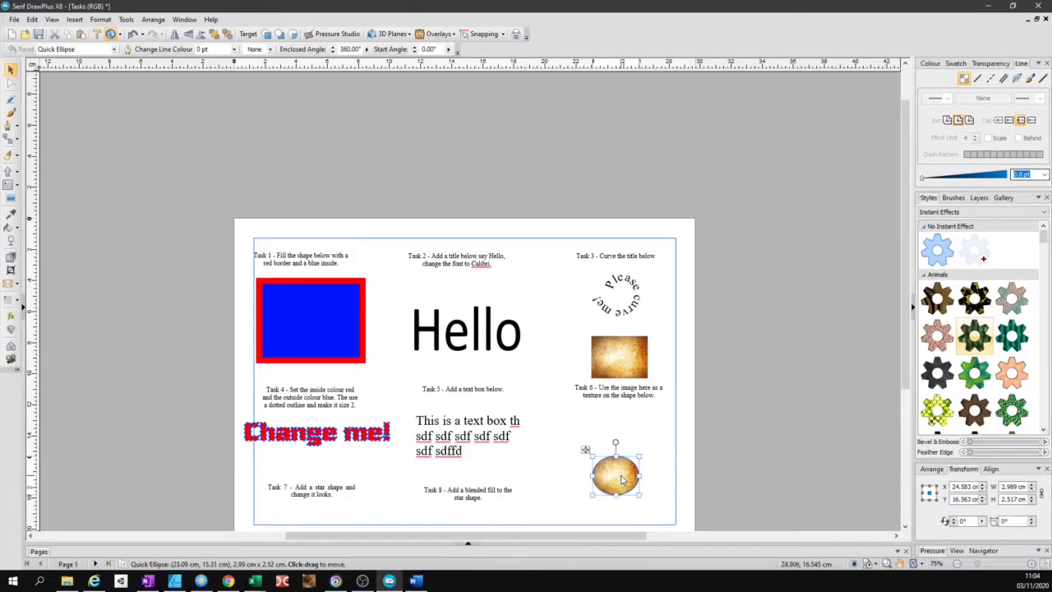
scroll(658, 496, up, 2)
scroll(652, 451, down, 2)
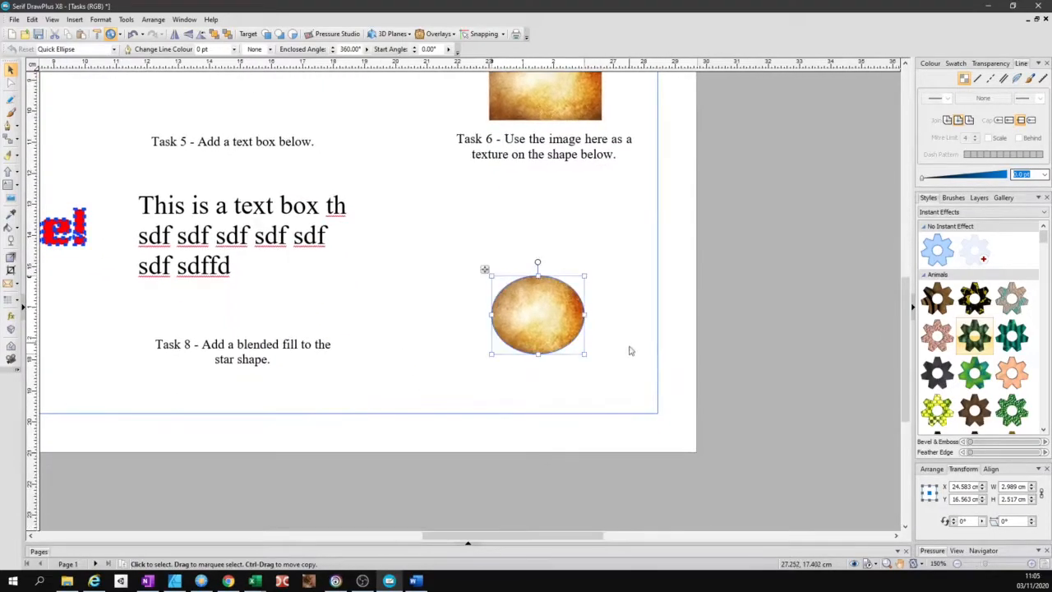
- Try to adjust the texture on the Task 6 ellipse by drawing new fill paths across it with the Fill Tool
scroll(629, 348, up, 2)
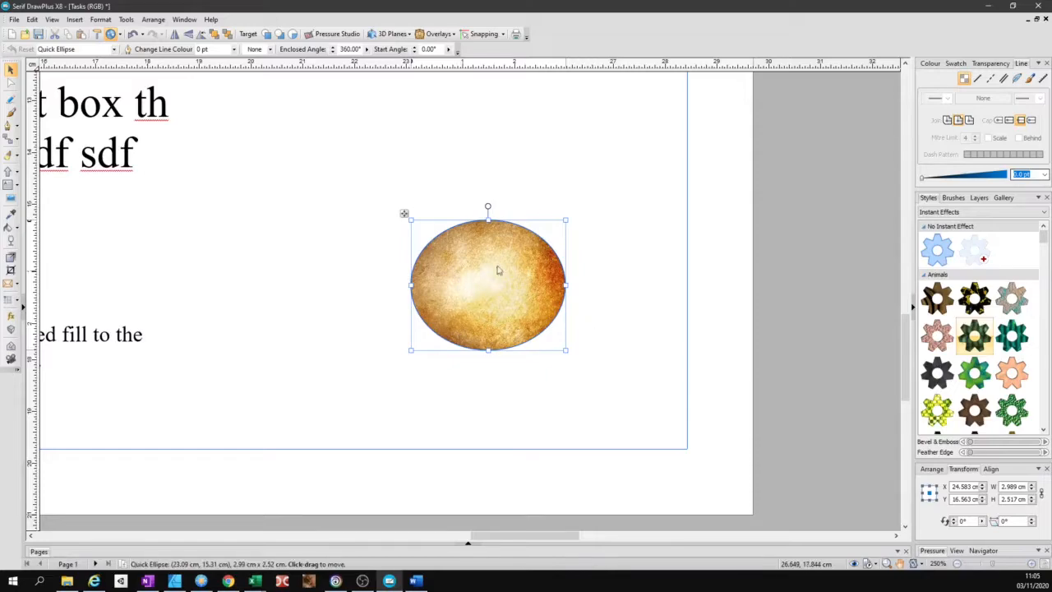
scroll(542, 234, up, 3)
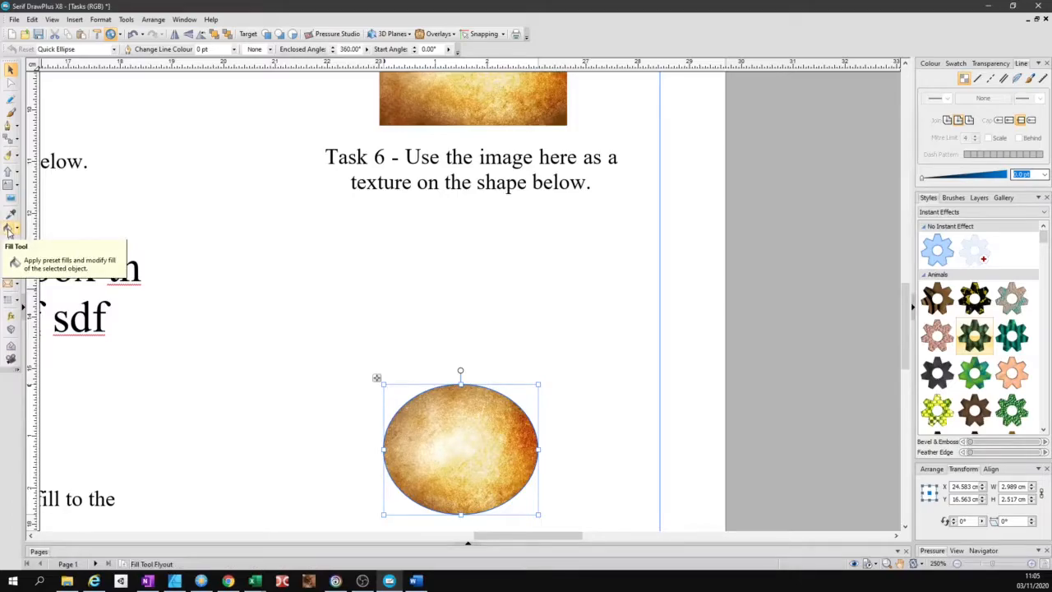
click(10, 228)
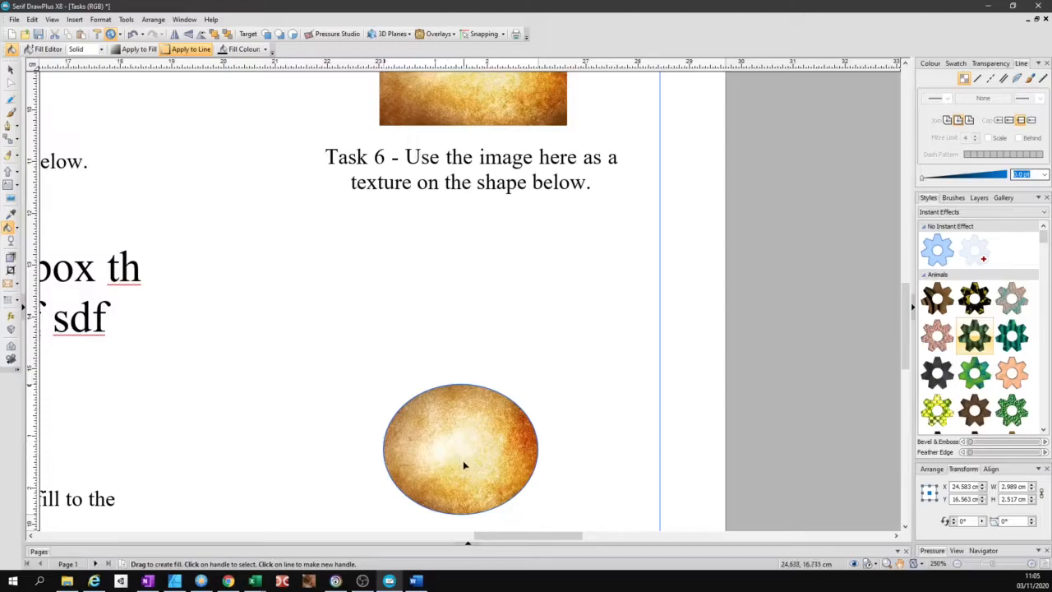
drag(463, 464, 463, 402)
click(11, 70)
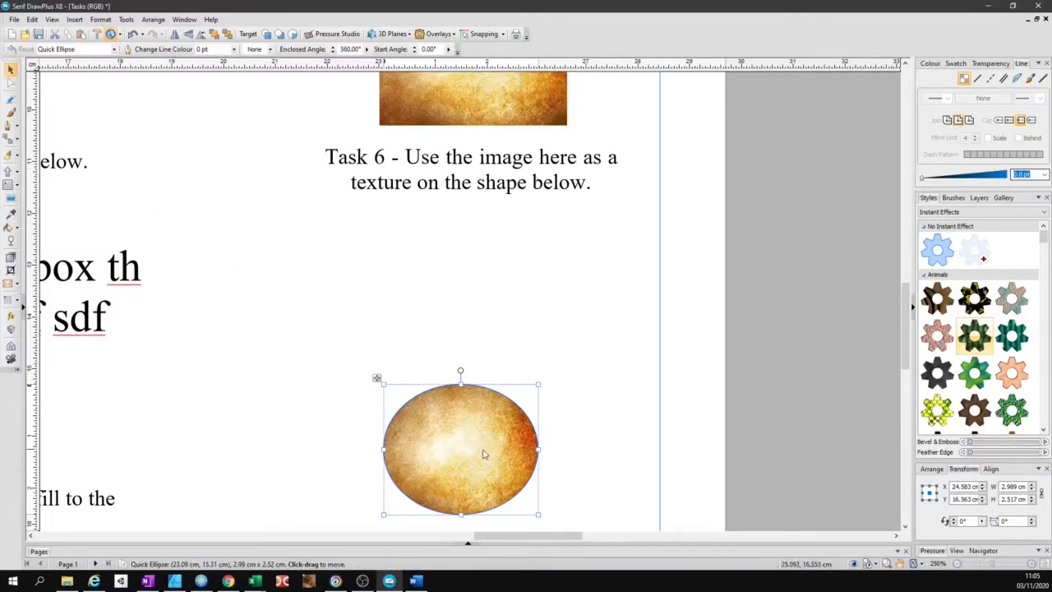
click(10, 229)
drag(506, 472, 503, 372)
drag(439, 455, 481, 337)
drag(464, 472, 483, 362)
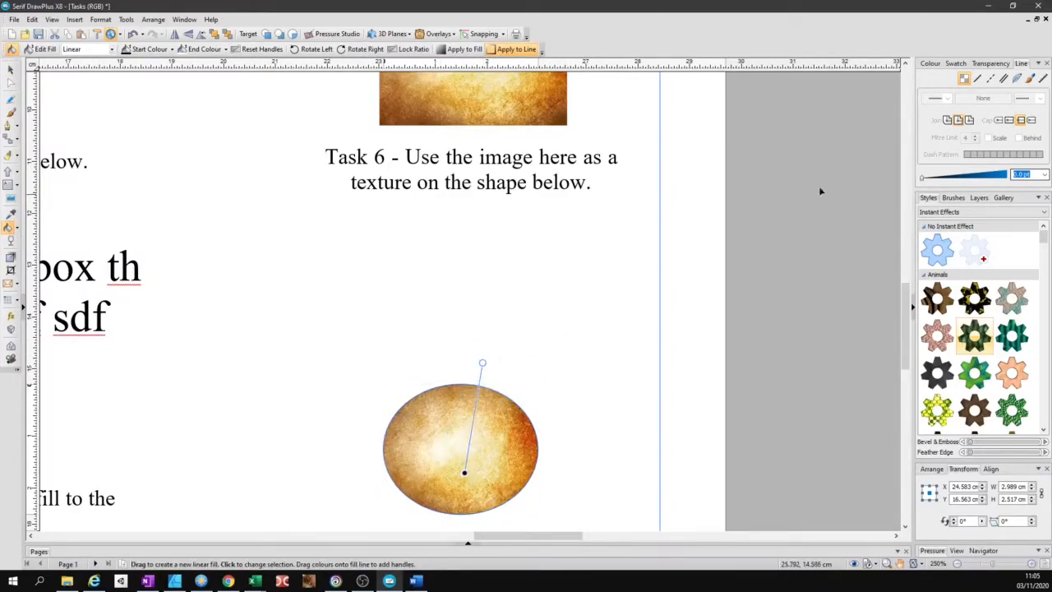
- Target the Task 6 ellipse's fill instead of its line and stretch the bitmap texture horizontally beyond its edge
click(941, 66)
click(933, 87)
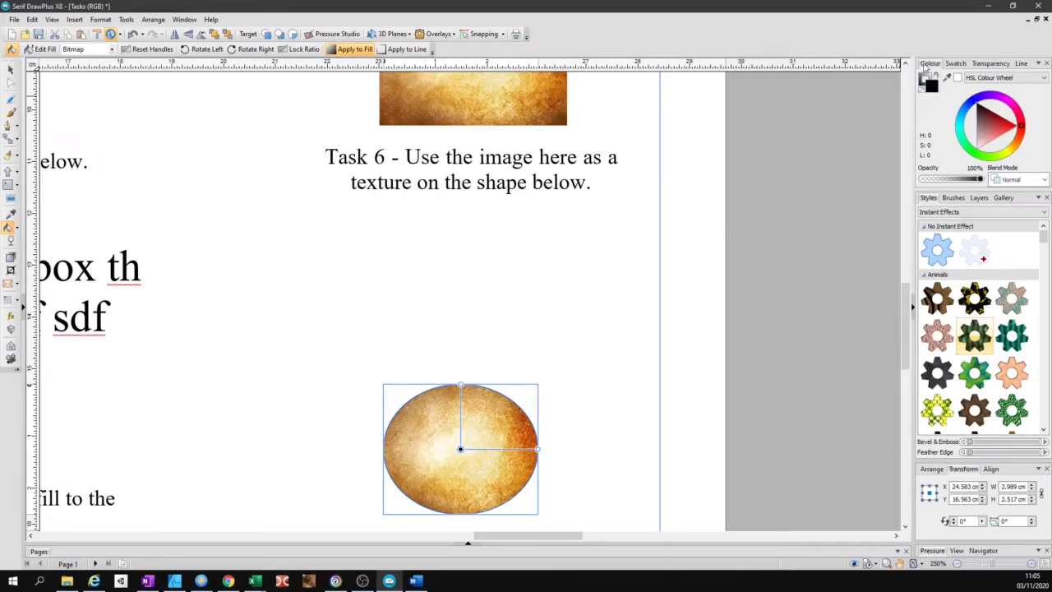
drag(457, 469, 570, 469)
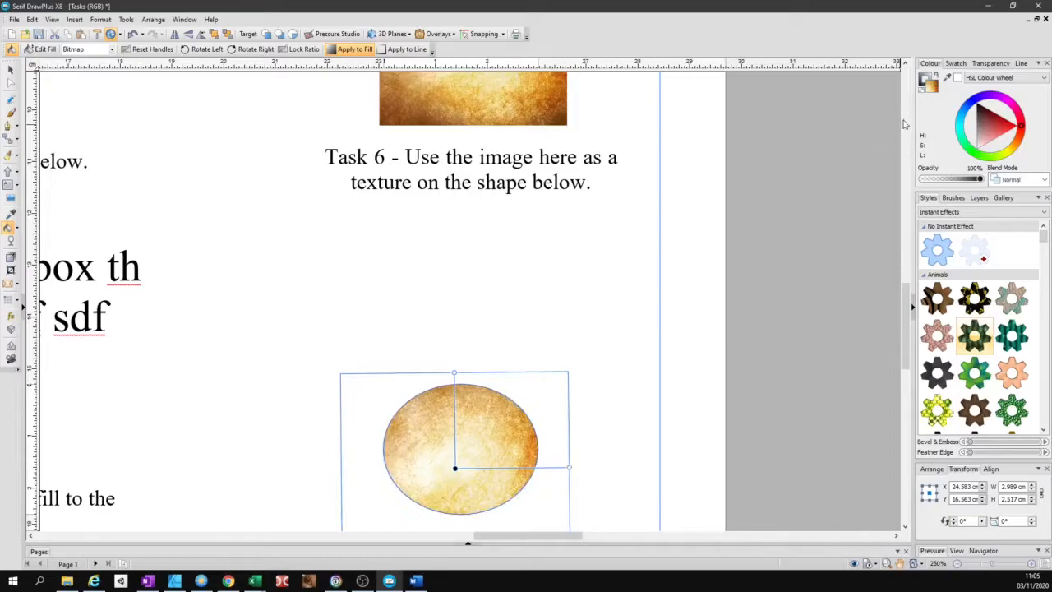
- Redraw the ellipse's bitmap fill path from near its centre to well beyond its edge, then shift the texture's centre down and left
click(926, 78)
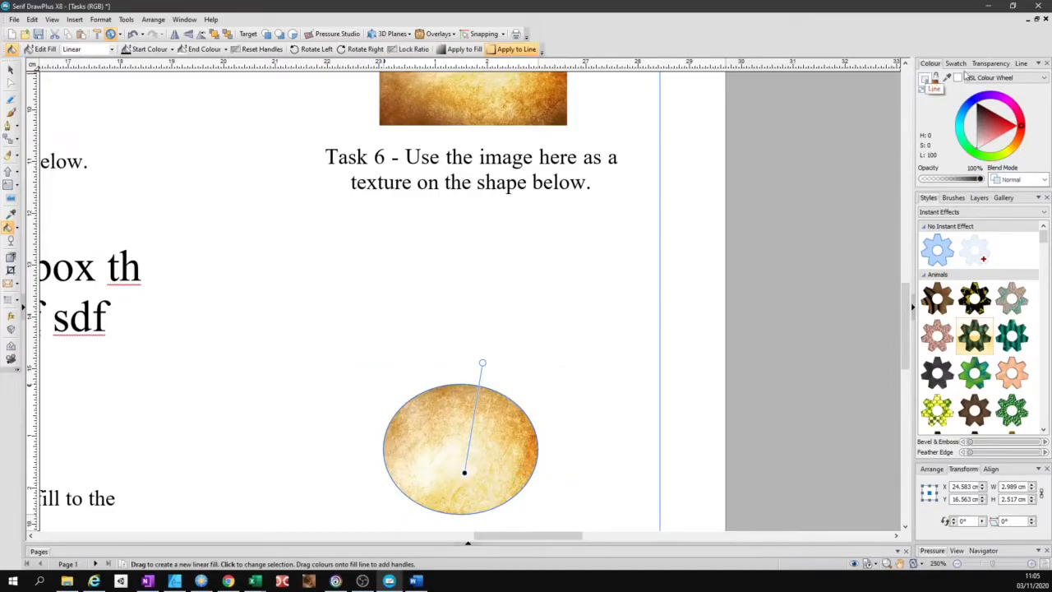
click(1020, 65)
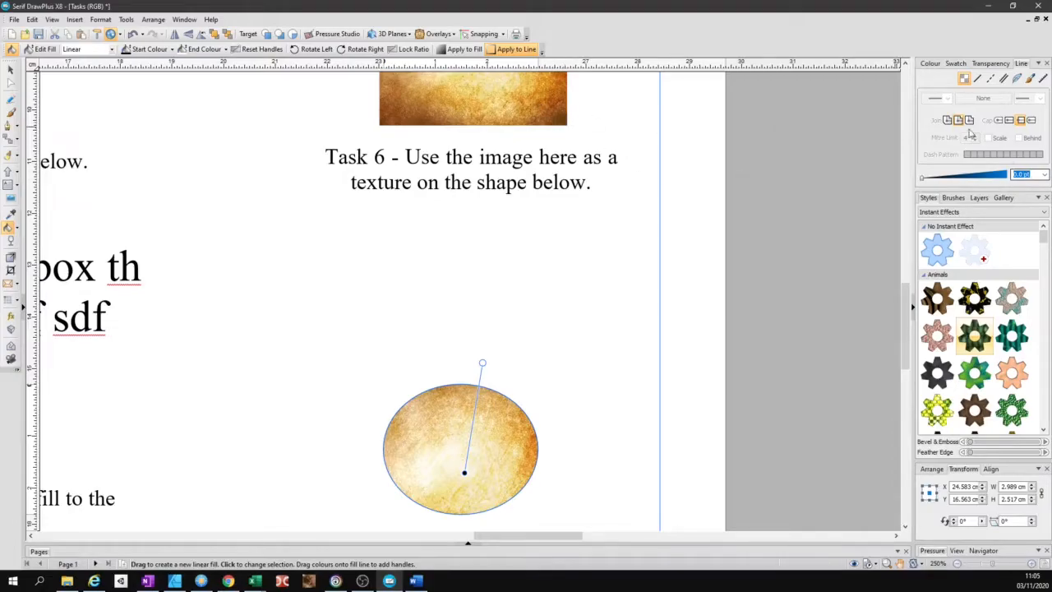
click(930, 64)
click(926, 81)
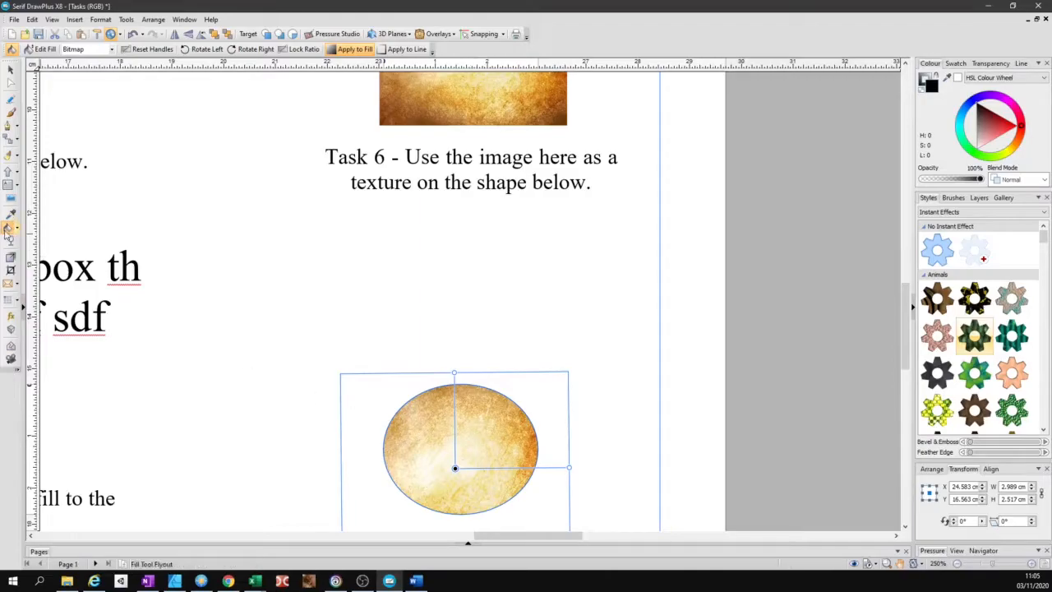
drag(479, 456, 604, 459)
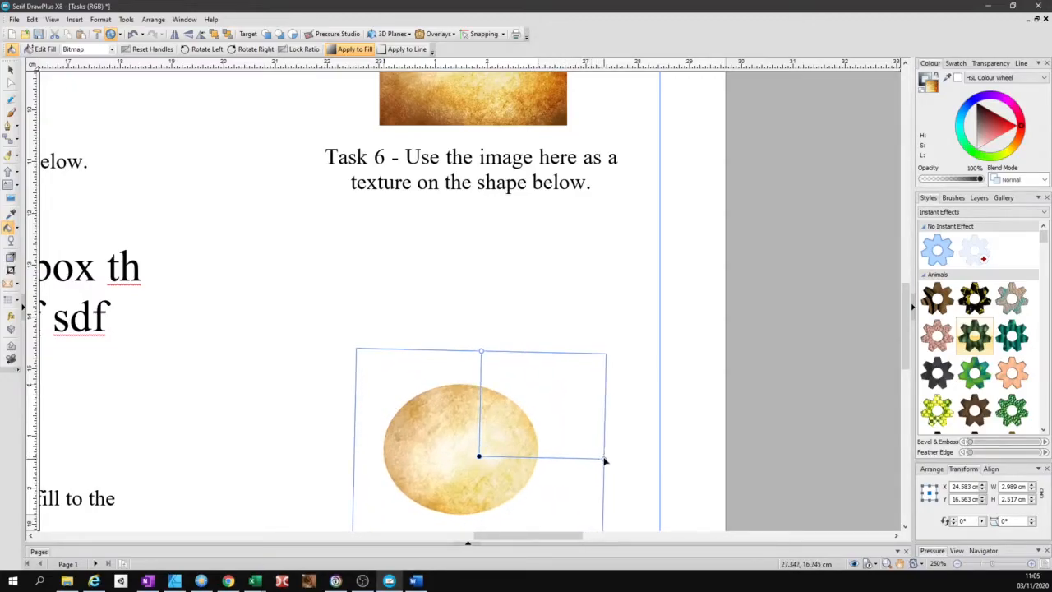
drag(479, 459, 448, 465)
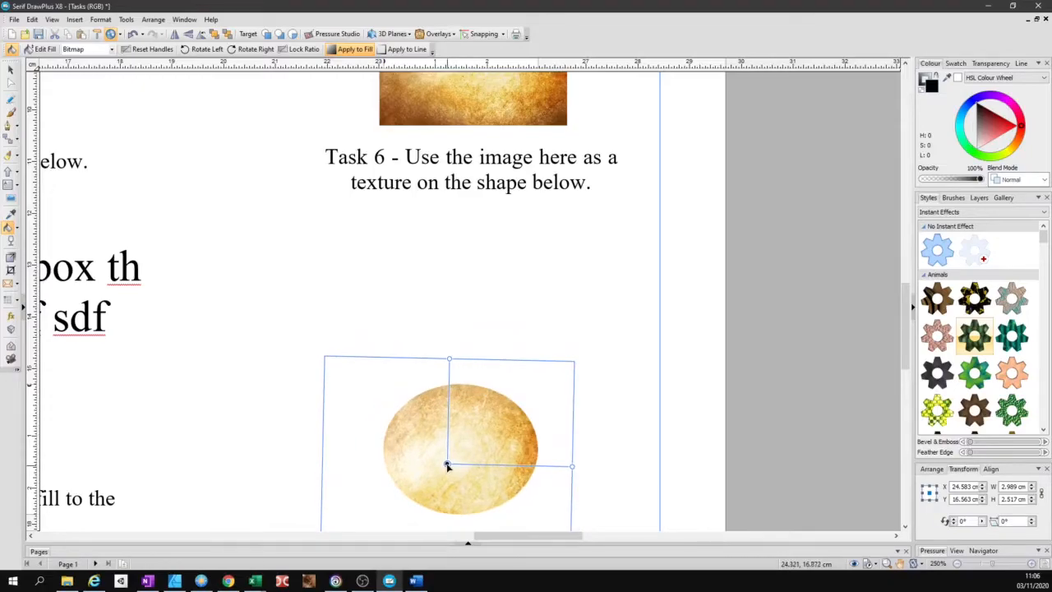
click(688, 338)
- Move the textured ellipse up and slightly right, closer to the Task 6 caption, and deselect it
scroll(311, 371, down, 4)
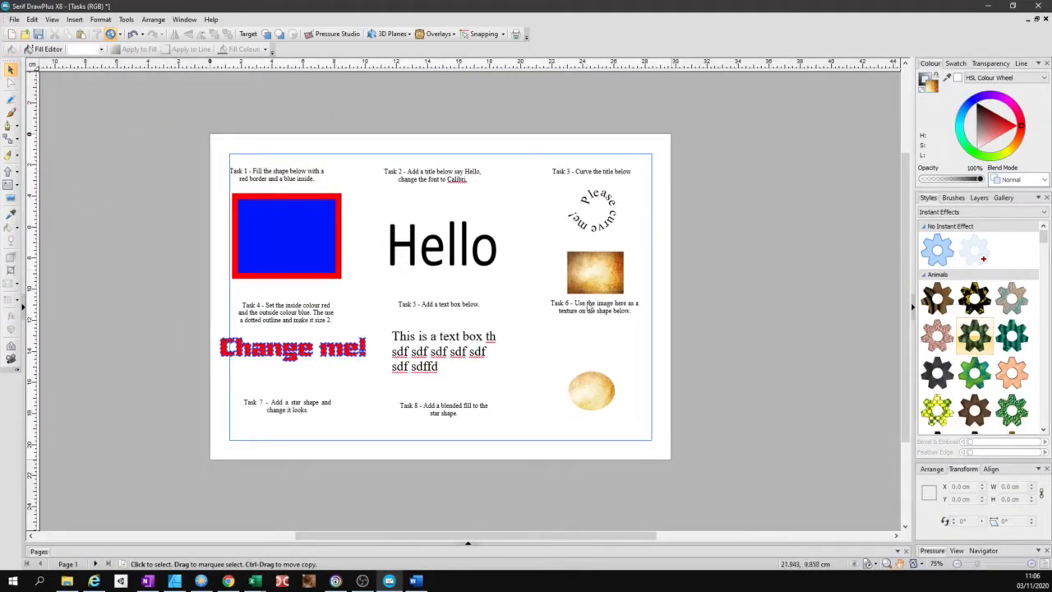
click(591, 391)
drag(591, 390, 608, 352)
click(305, 415)
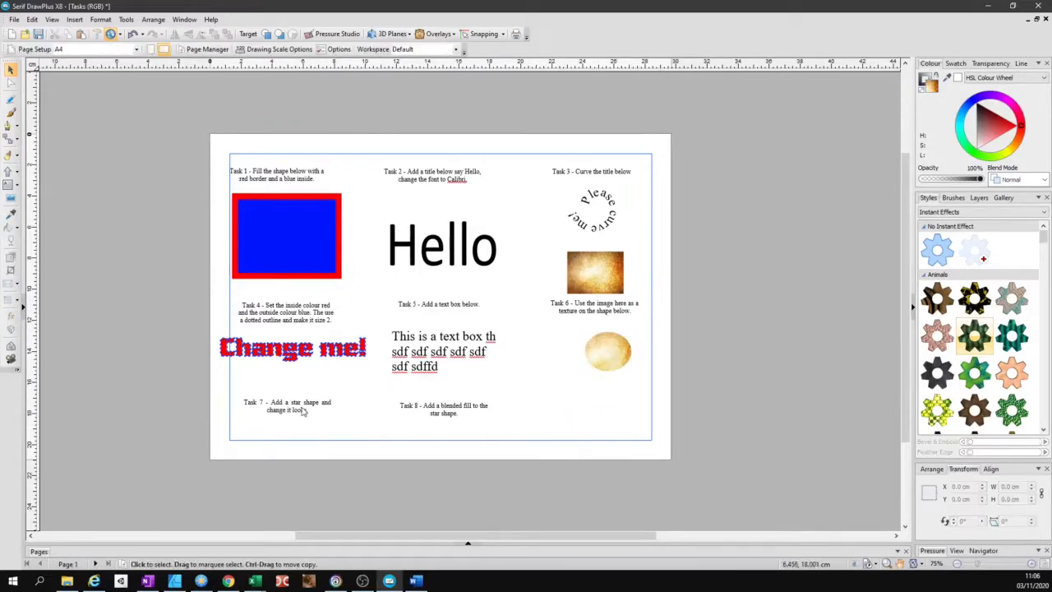
- Draw a five-sided Quick Polygon about 3.2 cm wide and 4.1 cm high between the Task 7 and Task 8 captions
click(13, 173)
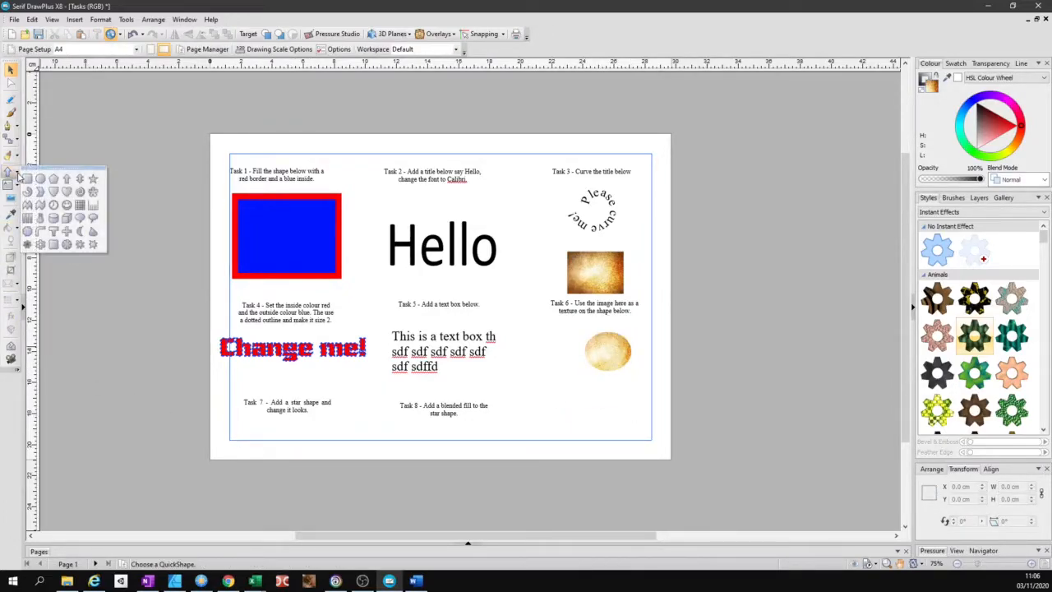
click(44, 185)
click(10, 172)
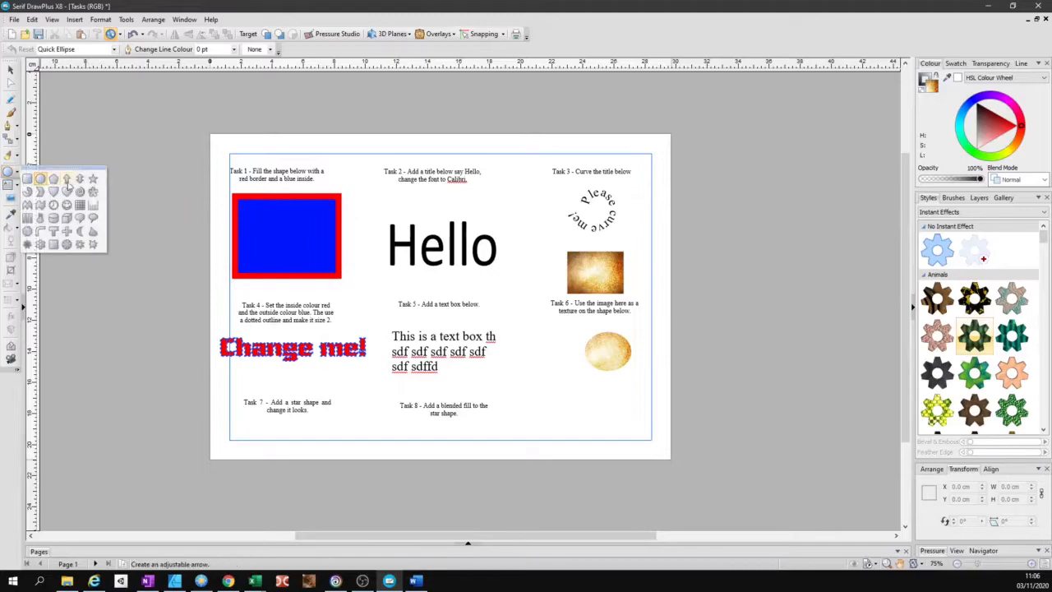
click(27, 179)
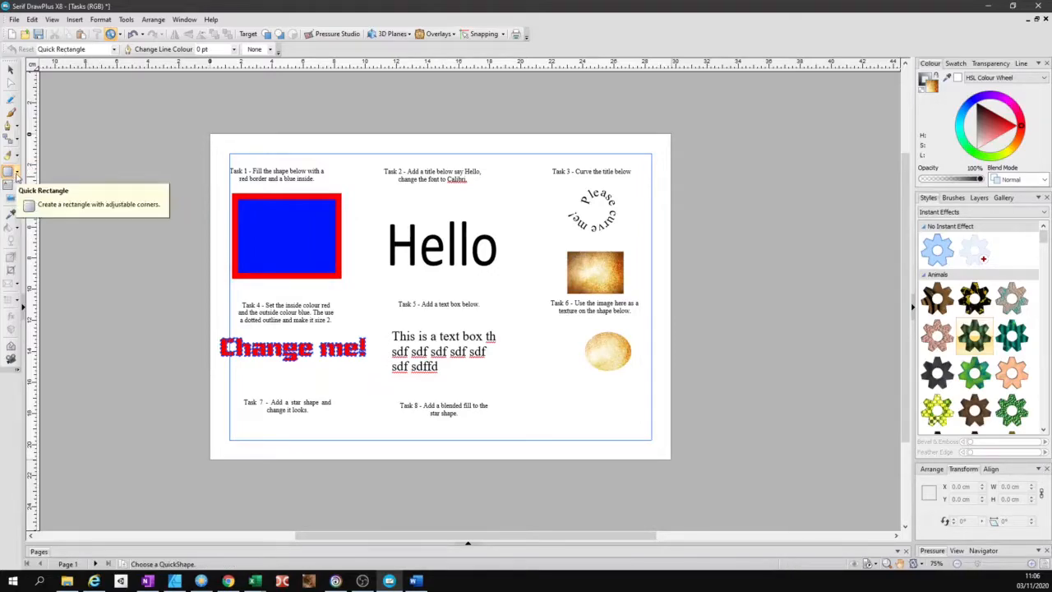
click(14, 175)
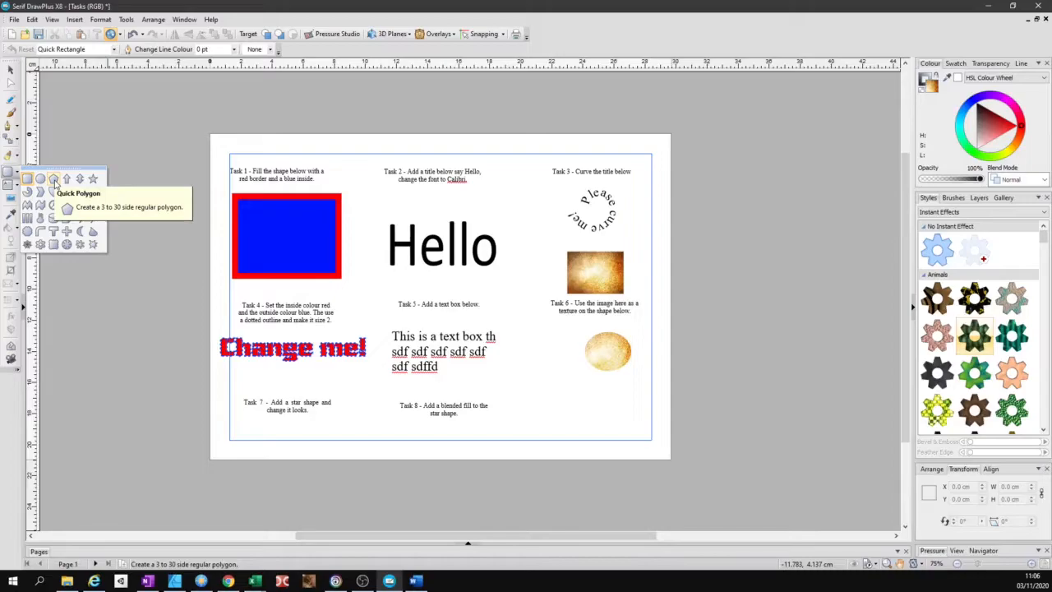
click(54, 180)
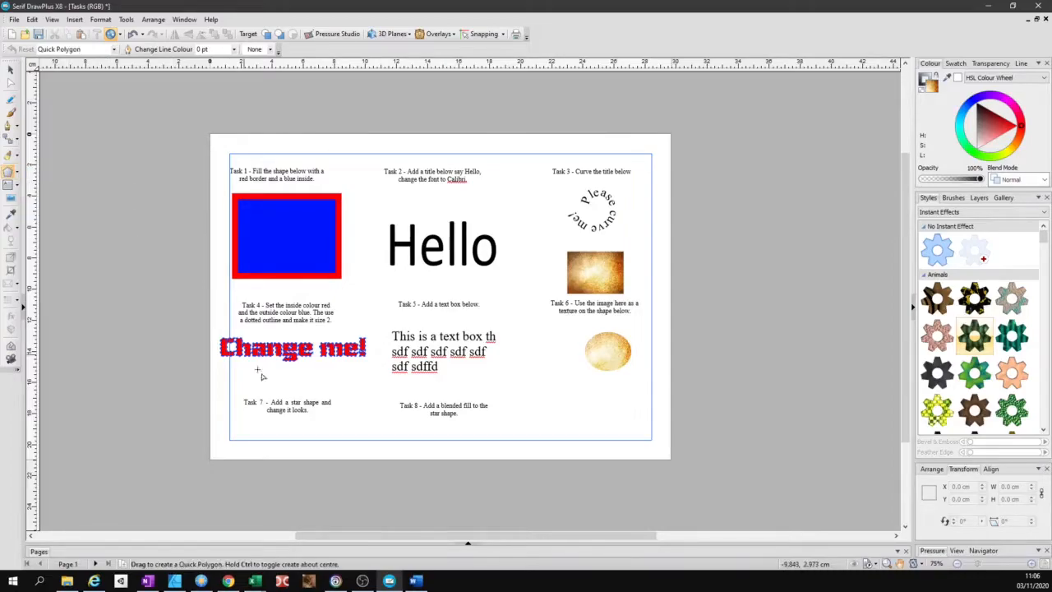
scroll(280, 427, up, 2)
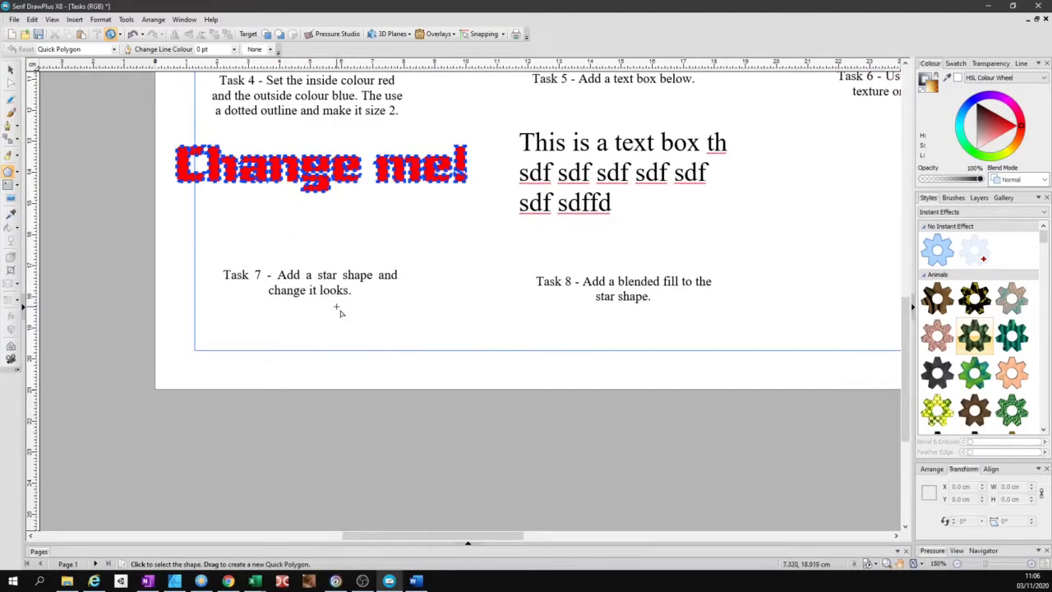
drag(433, 231, 532, 360)
scroll(606, 266, right, 3)
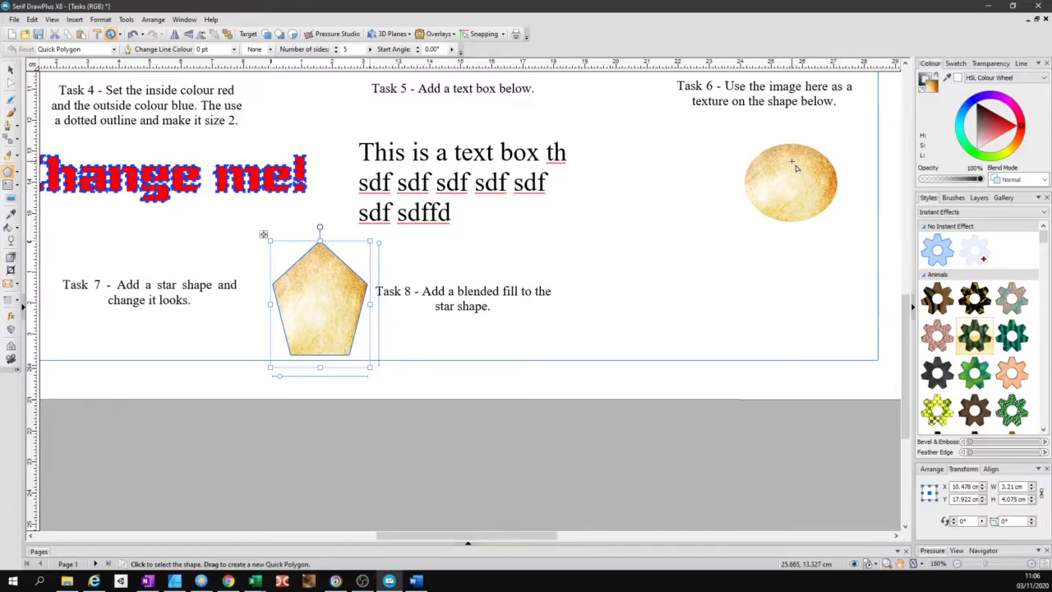
- Remove the pentagon's texture fill and give it a solid 1.9 pt outline
click(923, 81)
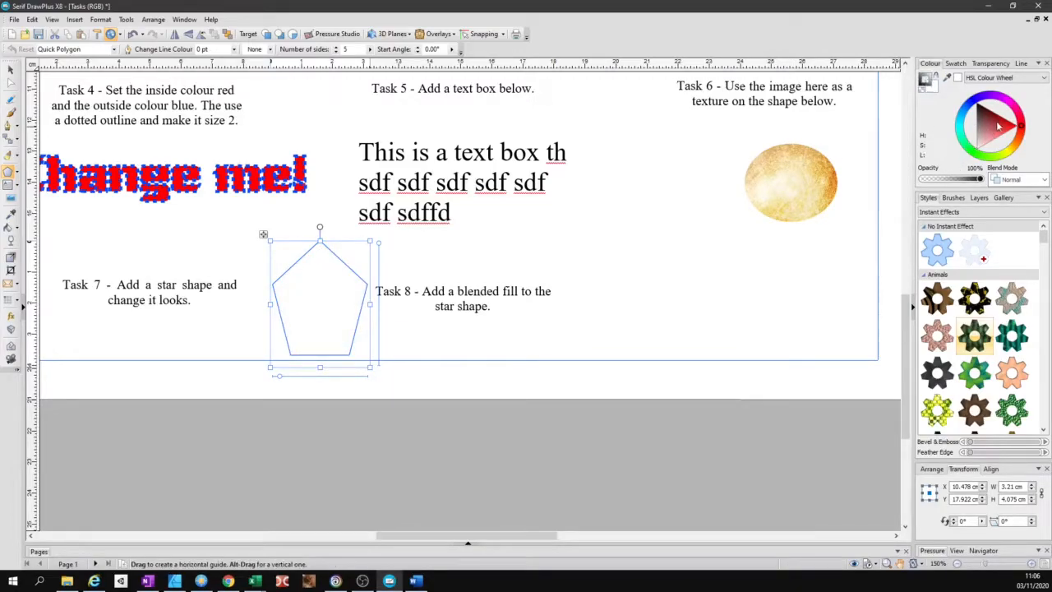
click(1020, 64)
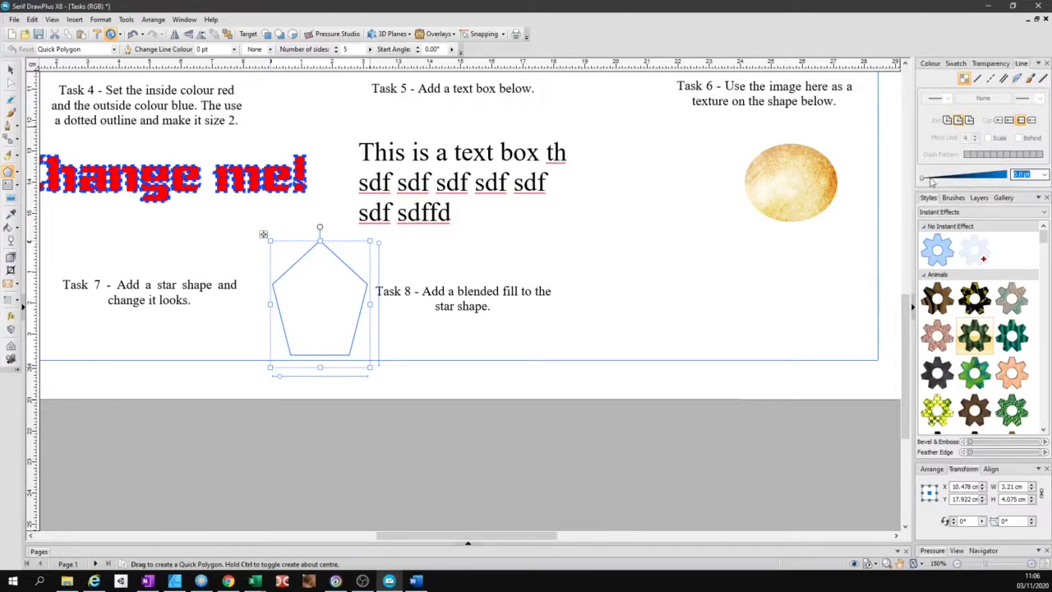
drag(924, 178, 930, 178)
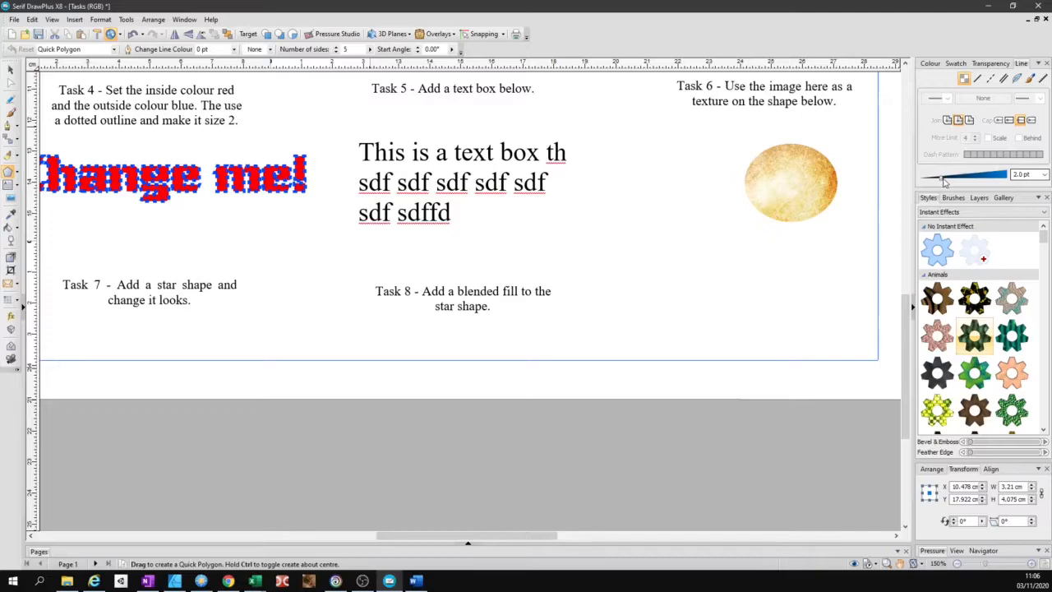
drag(943, 183, 943, 182)
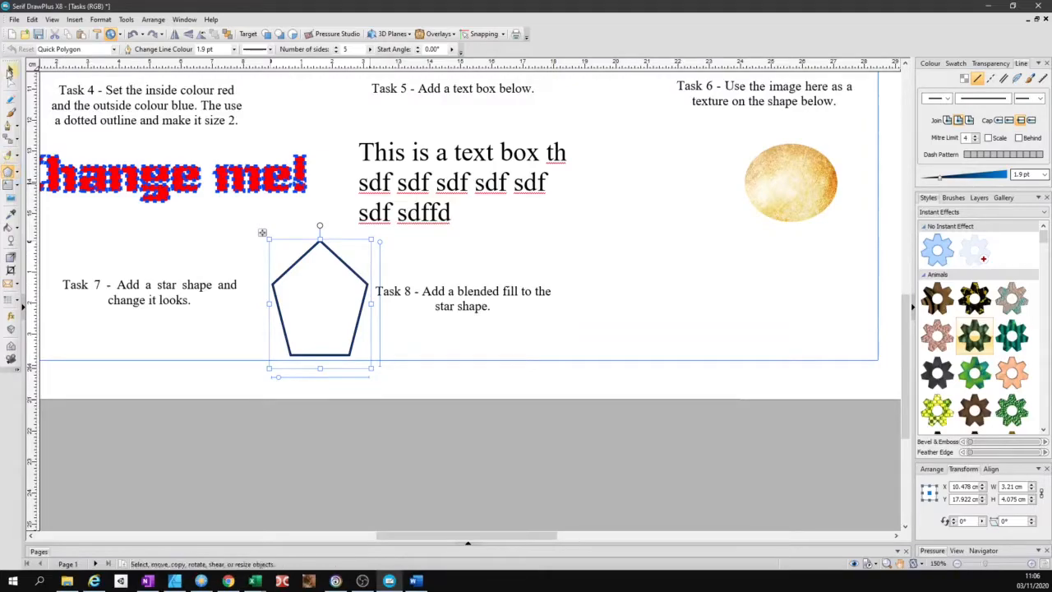
- Try the polygon's rotation handle and undo it, reduce the polygon to three sides, and delete it
click(11, 85)
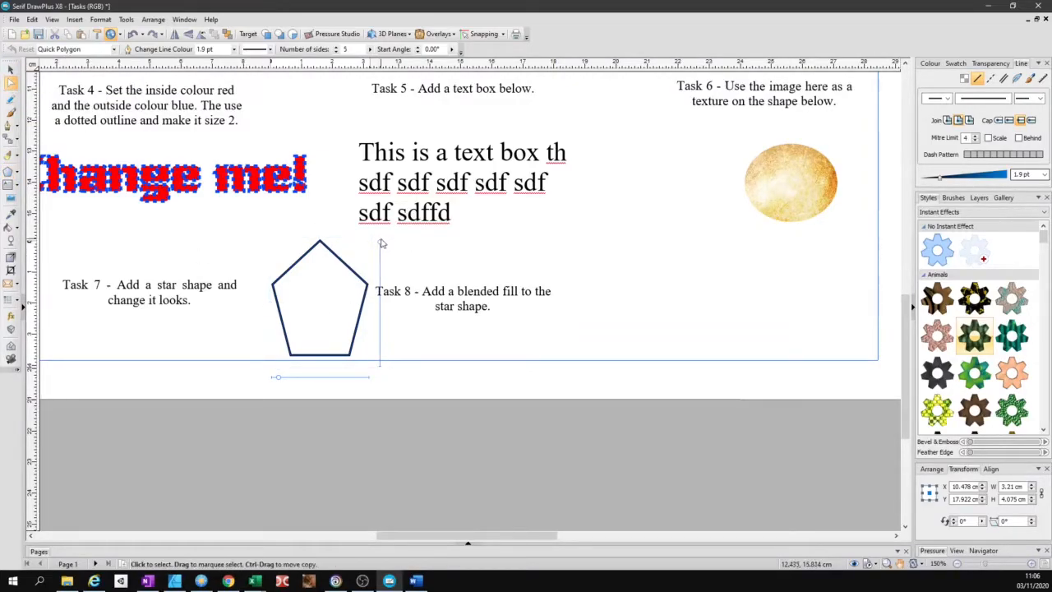
drag(380, 243, 380, 320)
key(ctrl+z)
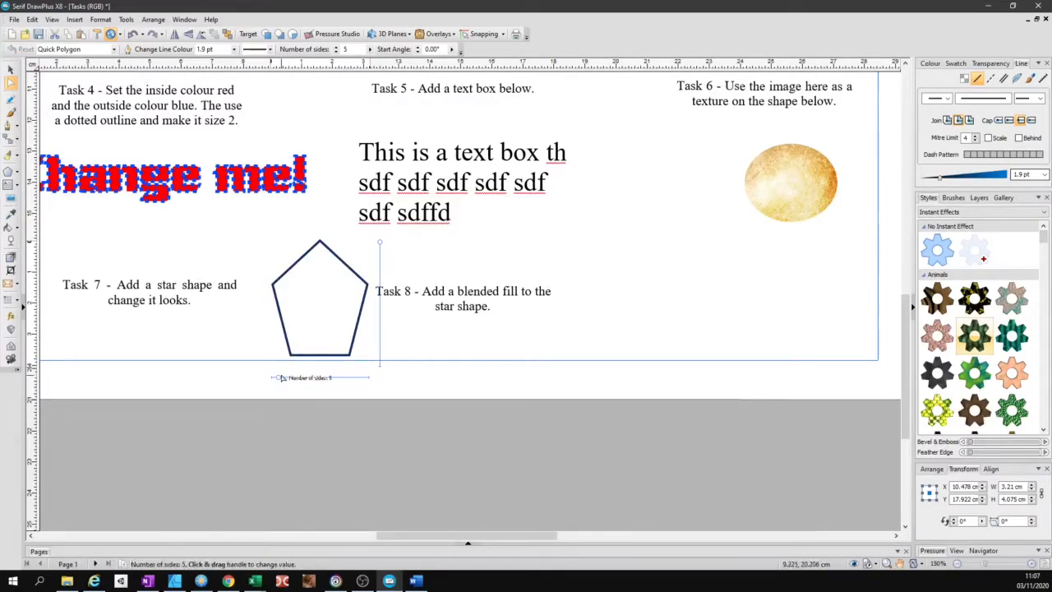
mouse_move(281, 380)
mouse_down()
mouse_move(382, 387)
mouse_move(271, 376)
mouse_up()
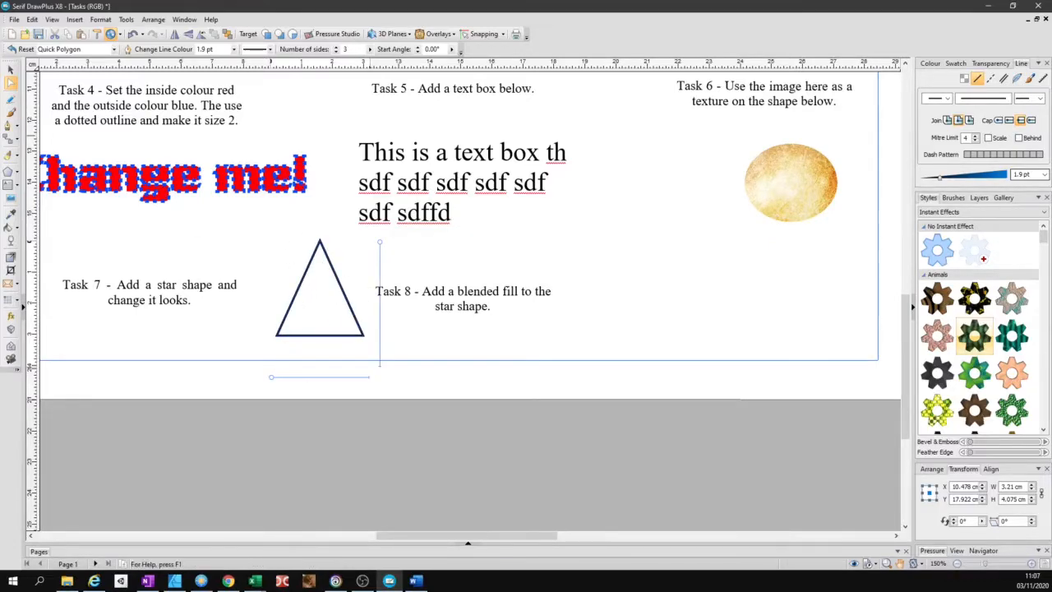
click(10, 70)
key(Delete)
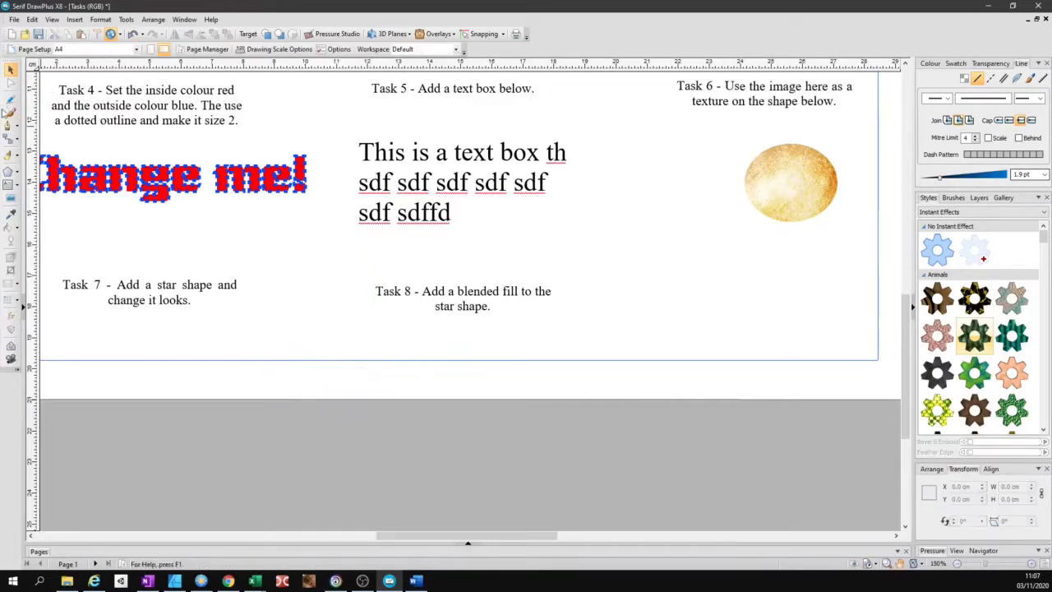
- Draw a Quick Rectangle about 3.6 by 2.4 cm below the Task 7 caption, round its corners to 80%, and delete it
click(18, 176)
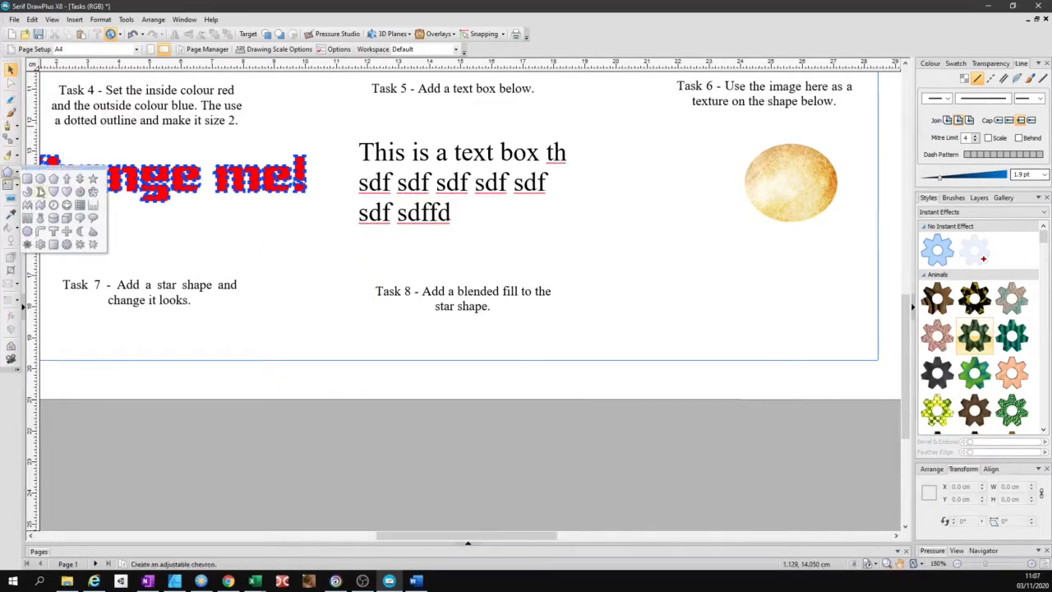
click(27, 179)
drag(233, 307, 346, 381)
drag(235, 347, 232, 318)
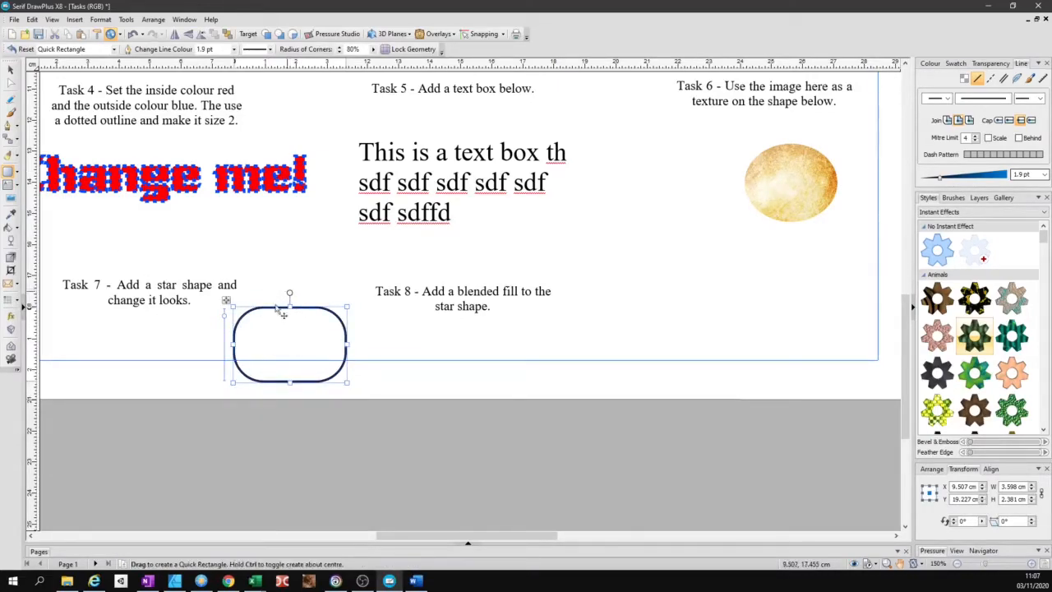
key(Delete)
- Draw a Quick Star about 3.2 cm wide and 3.4 cm high between the Task 7 and Task 8 captions
click(9, 173)
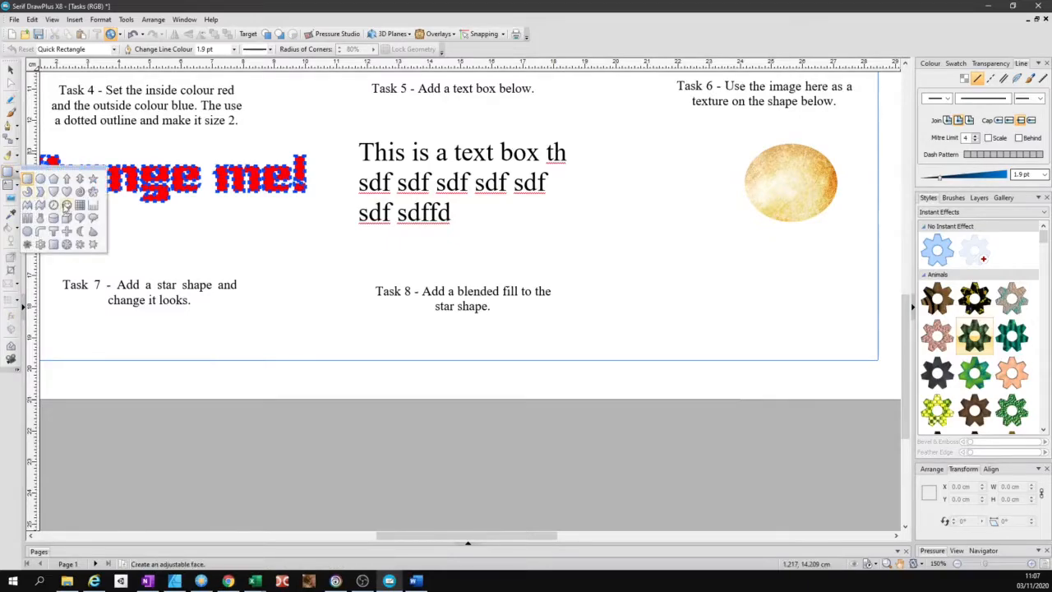
click(92, 181)
drag(252, 259, 353, 372)
- Reshape the star to 11 points with a 67% minor radius, a 36% inner radius and a twist of about -1°
drag(277, 251, 281, 251)
drag(365, 306, 367, 344)
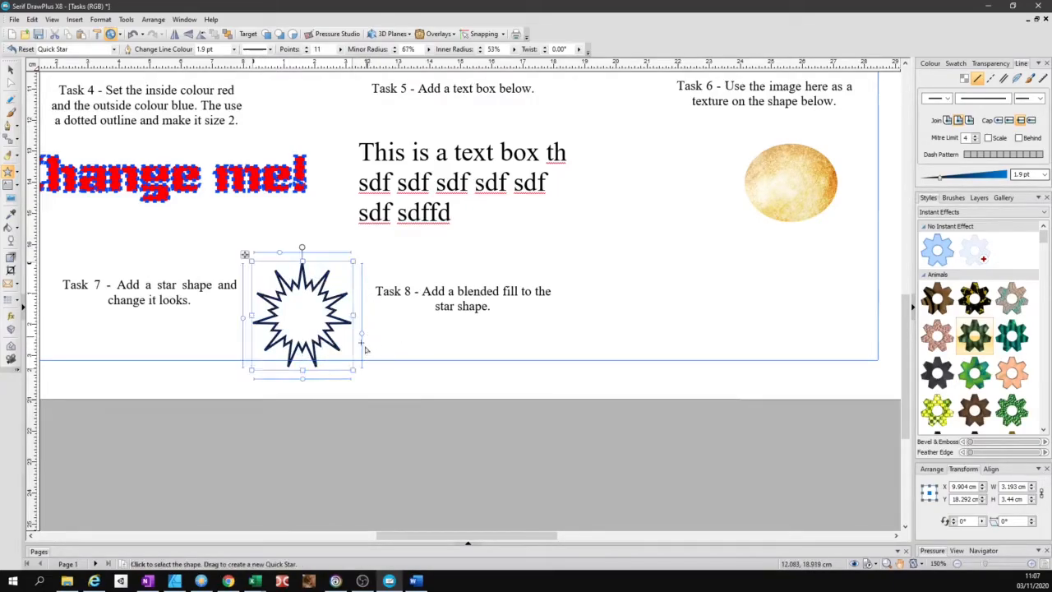
drag(302, 381, 301, 381)
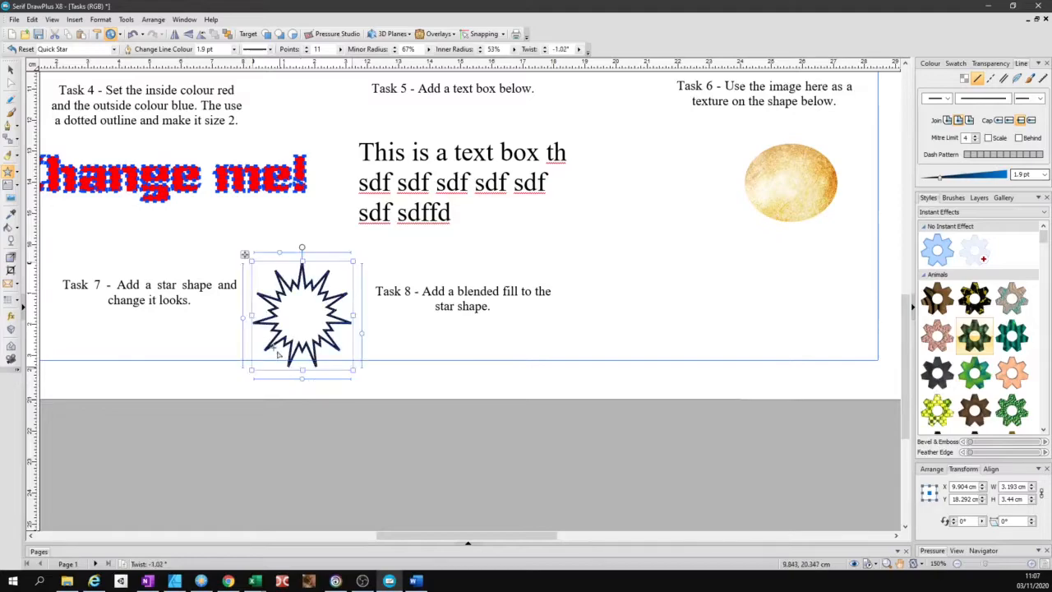
drag(242, 320, 235, 303)
click(781, 182)
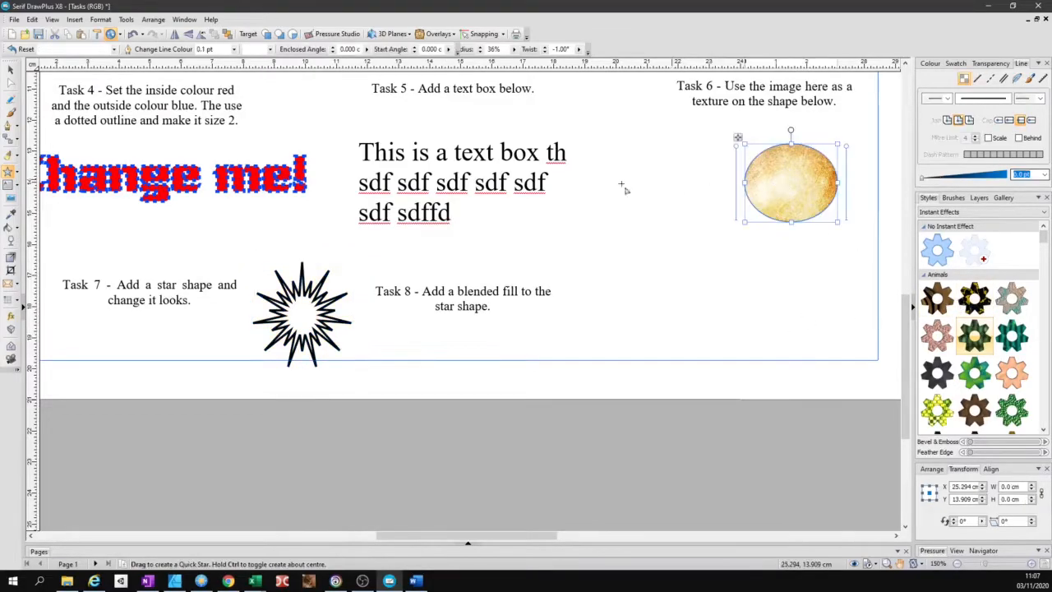
- Copy the textured ellipse's formatting onto the spiky star and set its outline width to 1.1 pt
click(97, 35)
click(298, 316)
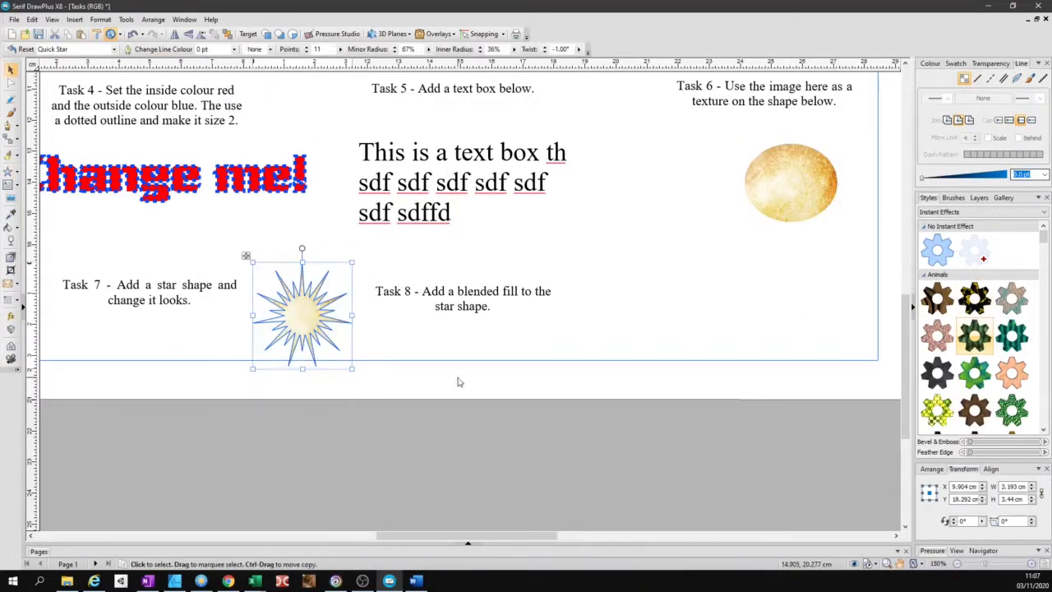
click(931, 64)
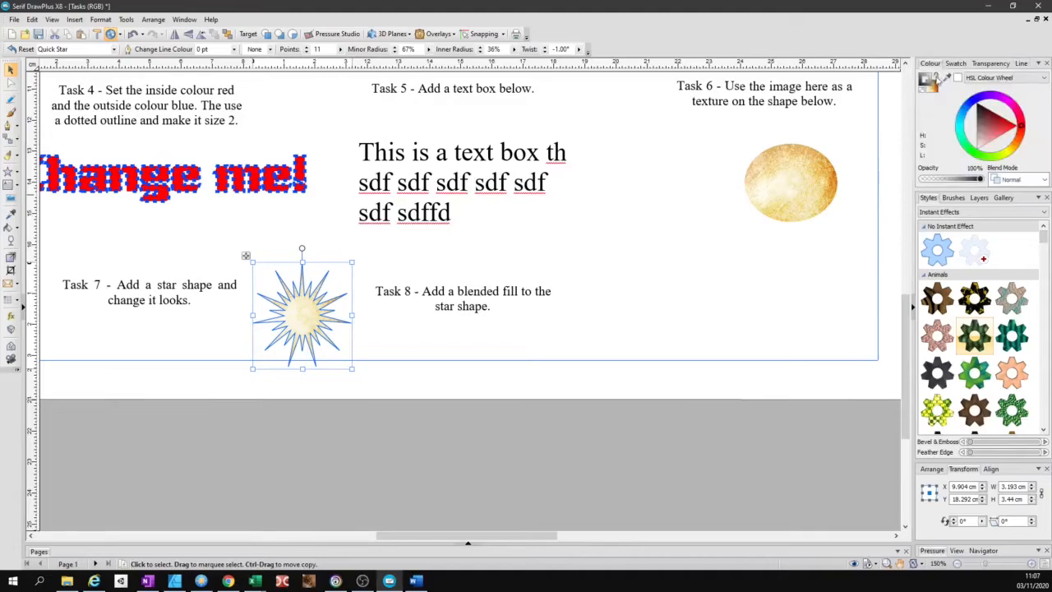
click(1020, 64)
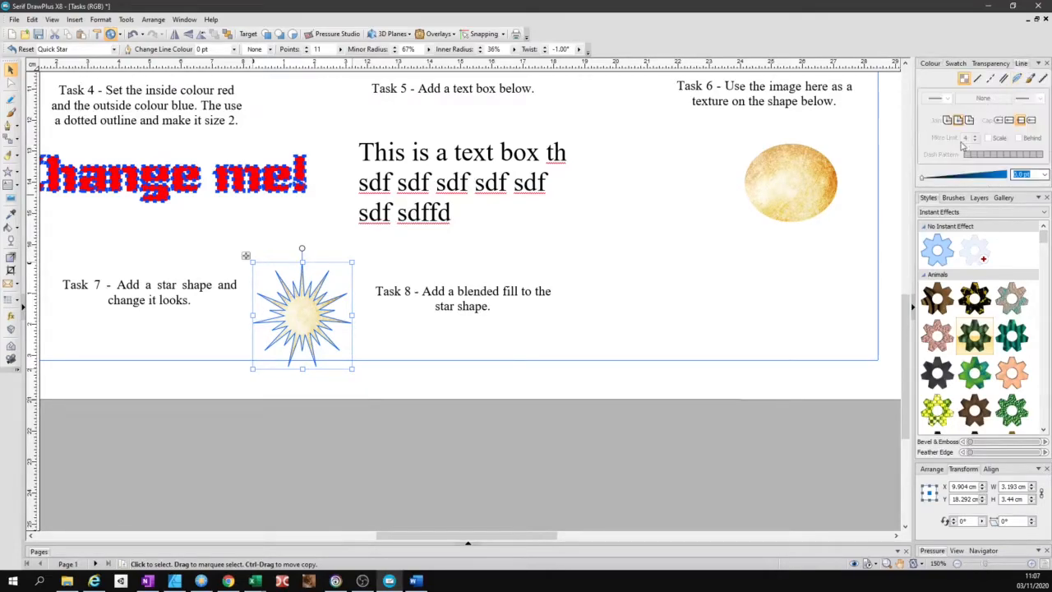
drag(924, 179, 940, 180)
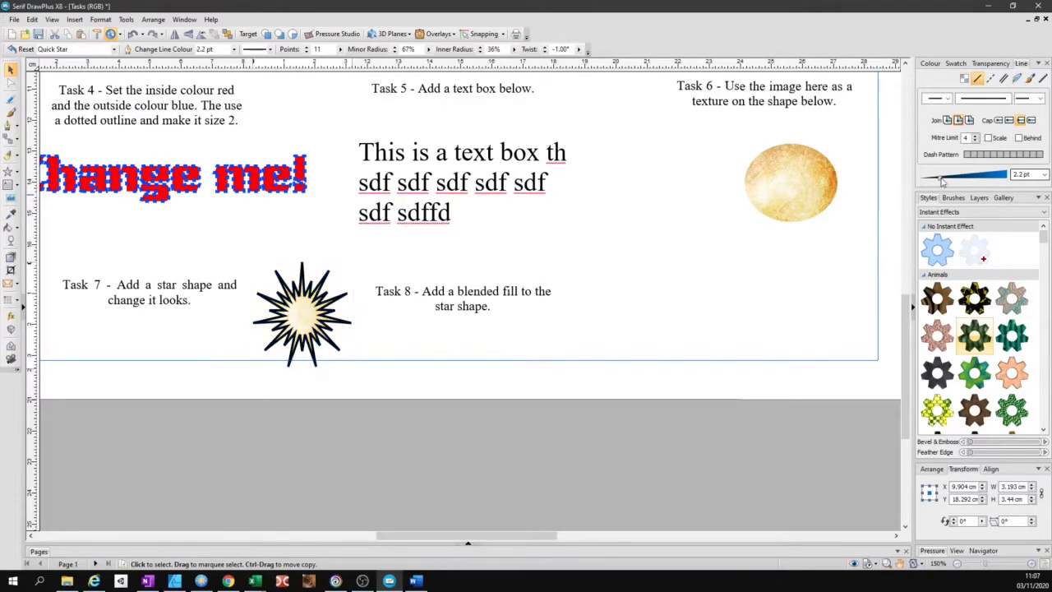
click(329, 316)
click(418, 327)
- Move the spiky star up beside the Task 7 caption and apply the bright green and teal instant effect from the Animals category
click(329, 316)
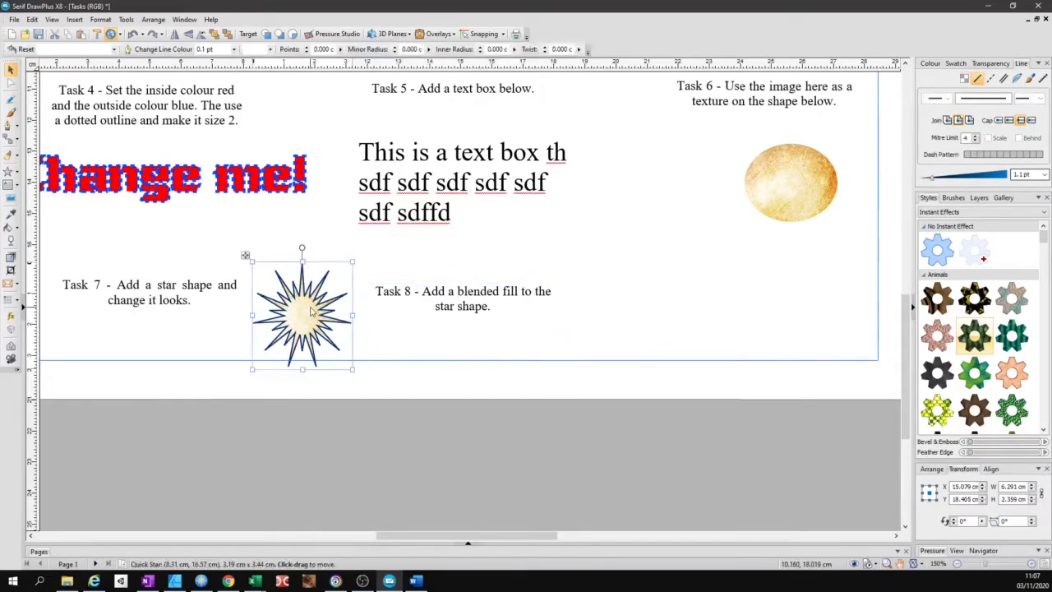
drag(329, 317, 319, 286)
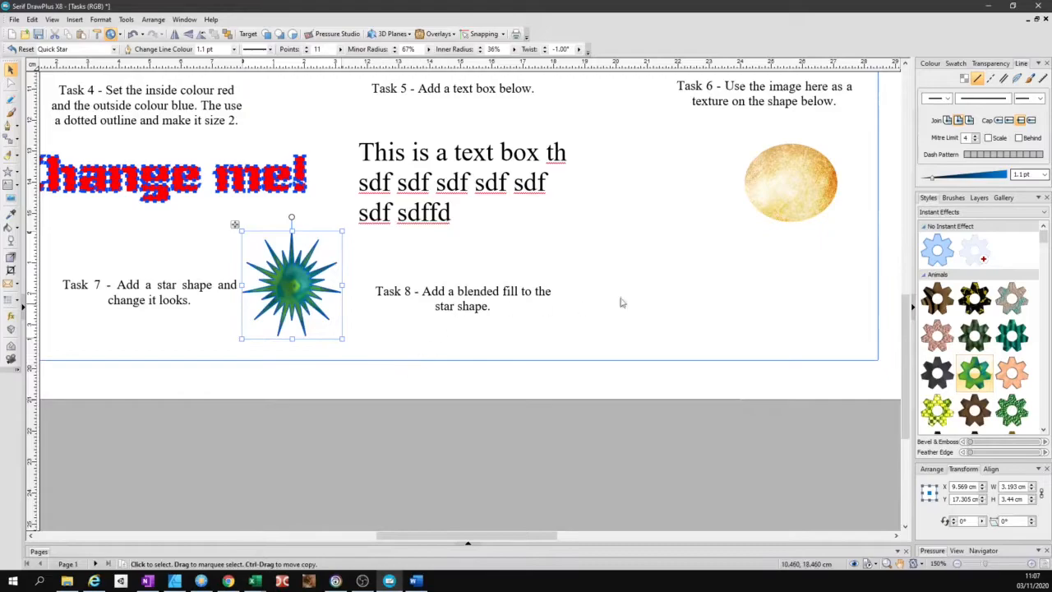
click(657, 308)
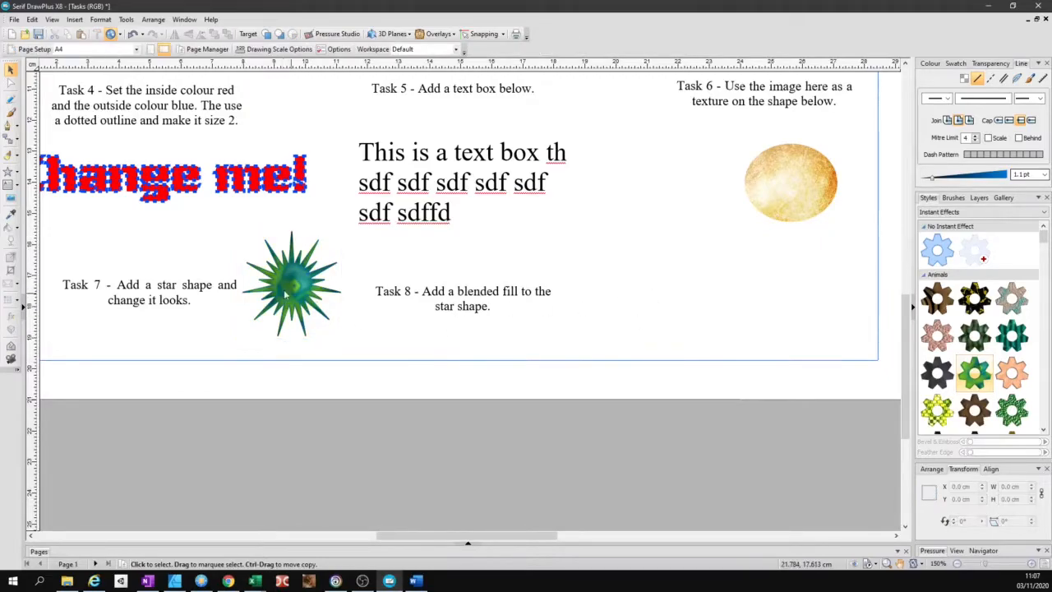
click(501, 263)
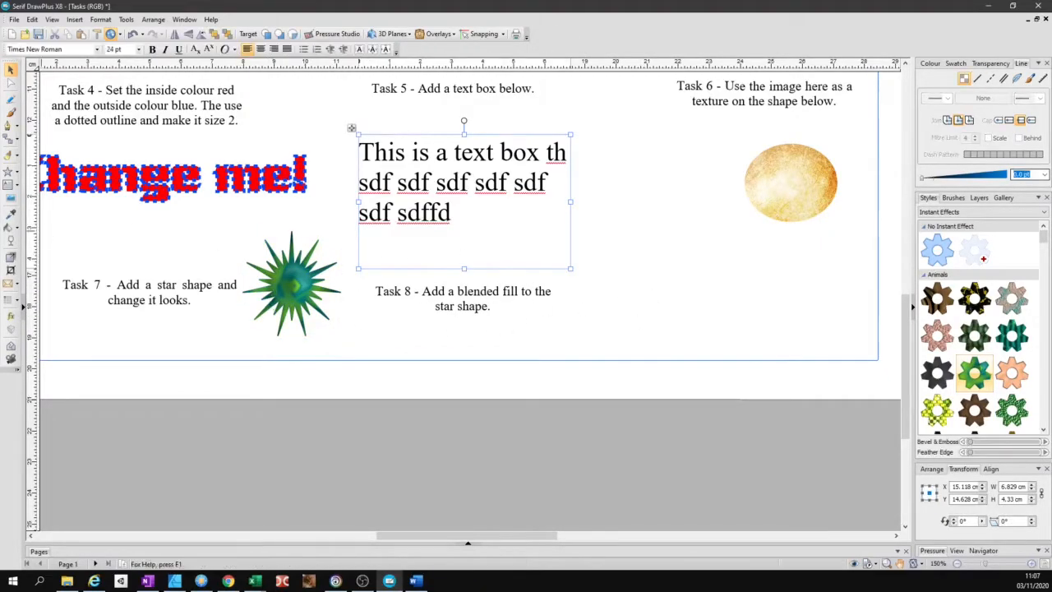
- Draw a five-pointed Quick Star about 5 cm wide and 4.5 cm high beside the Task 8 caption and fill it with red
click(10, 171)
drag(623, 248, 777, 386)
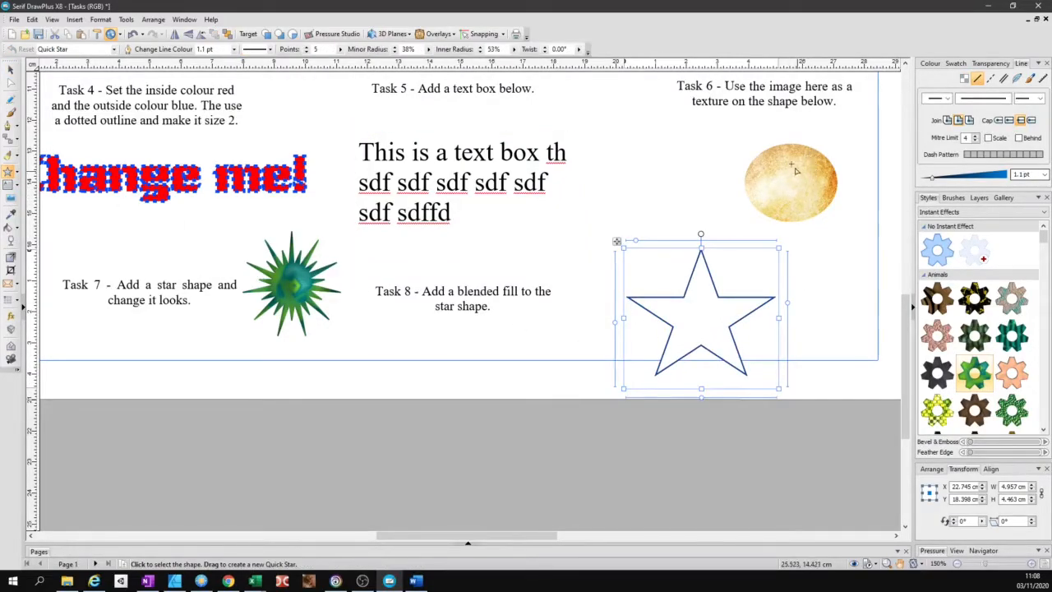
click(931, 64)
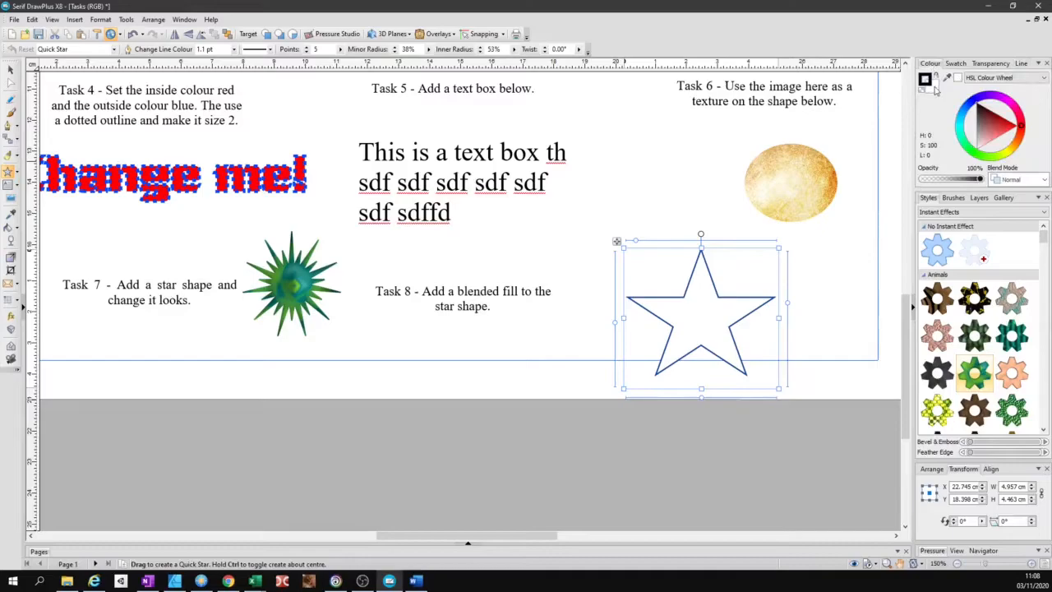
click(998, 142)
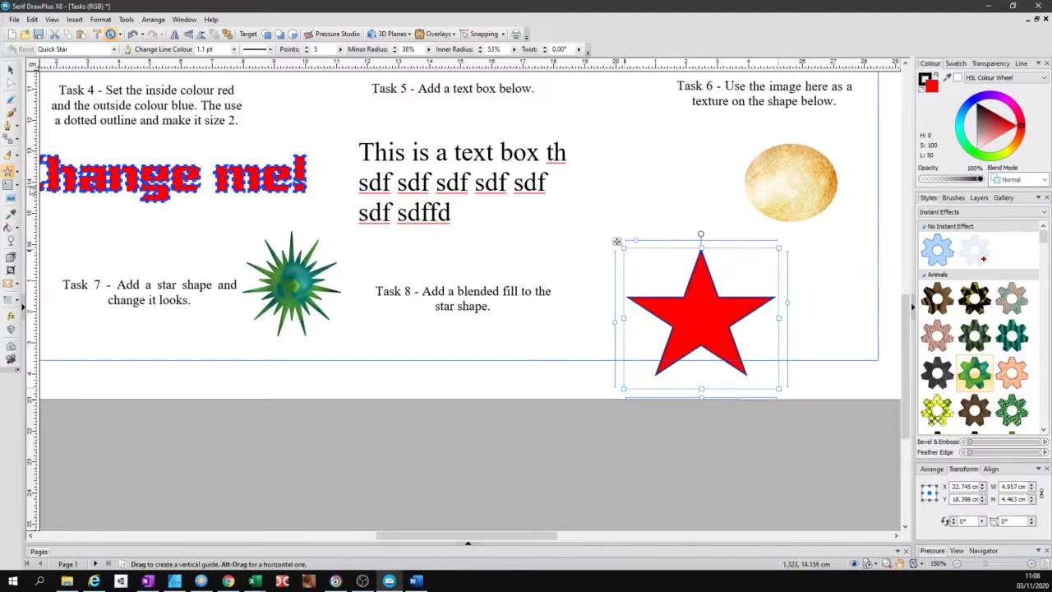
- Give the five-pointed star a diagonal linear fill blending from red at its lower-right point to blue beyond its upper-left side
click(9, 229)
drag(748, 379, 649, 261)
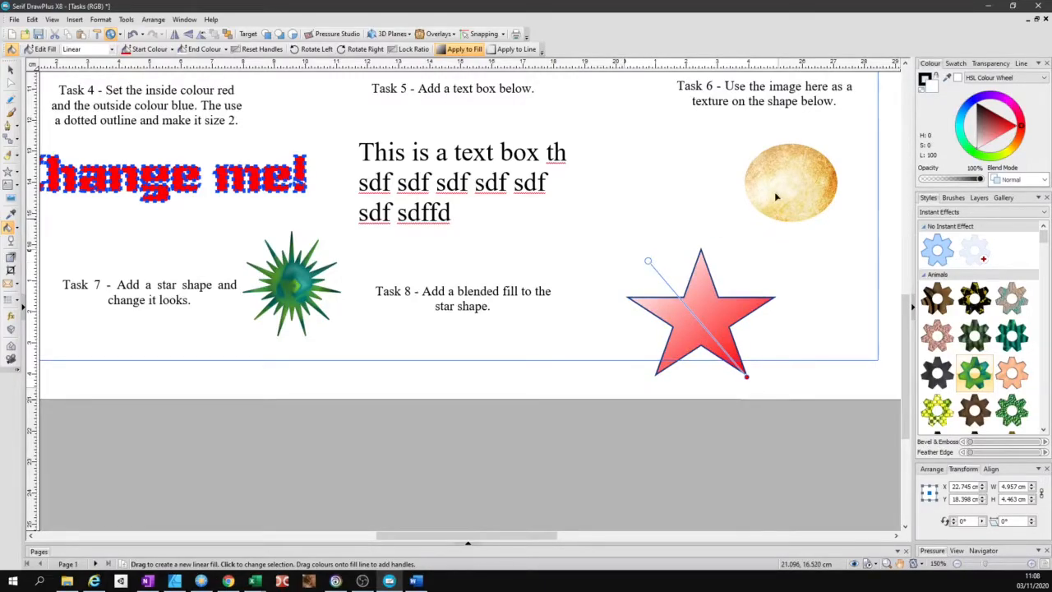
click(964, 115)
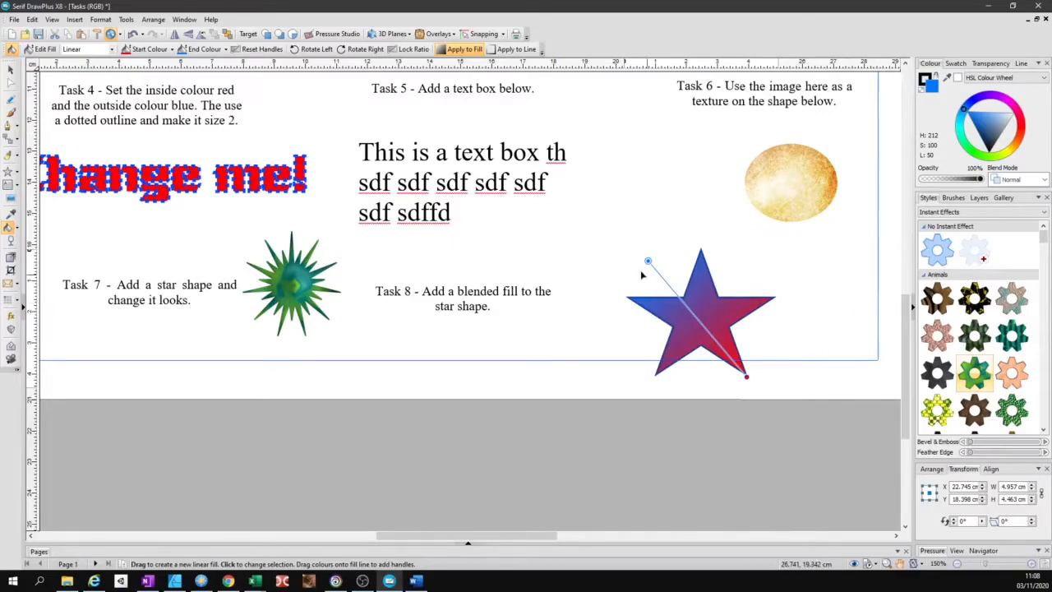
mouse_move(651, 264)
mouse_down()
mouse_move(658, 271)
mouse_move(657, 261)
mouse_up()
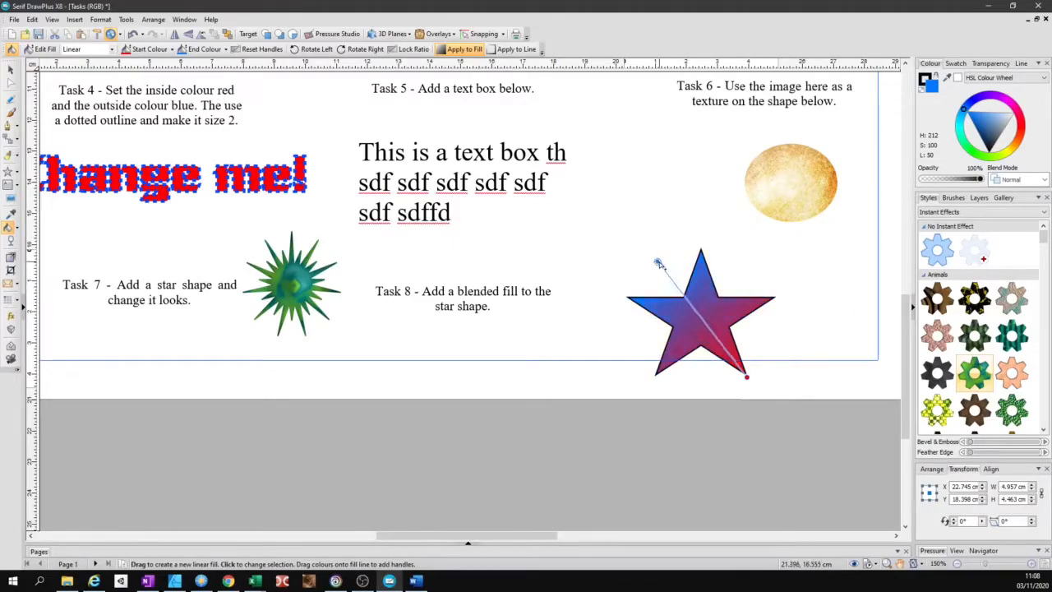
- Try a Plasma fill on the five-pointed star, shift its centre up and to the right, and return to a Linear fill
click(111, 49)
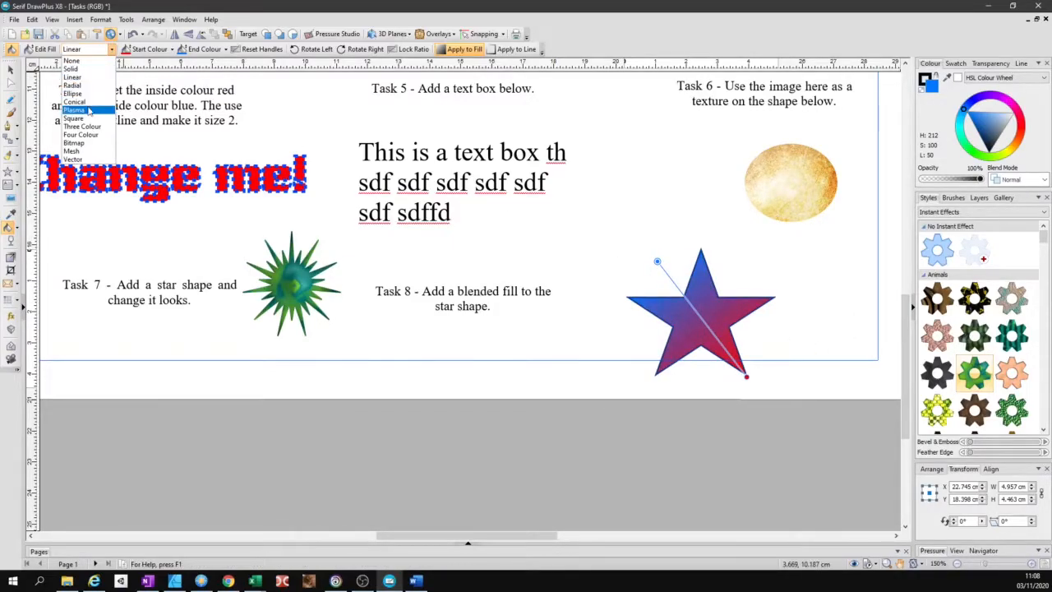
click(89, 110)
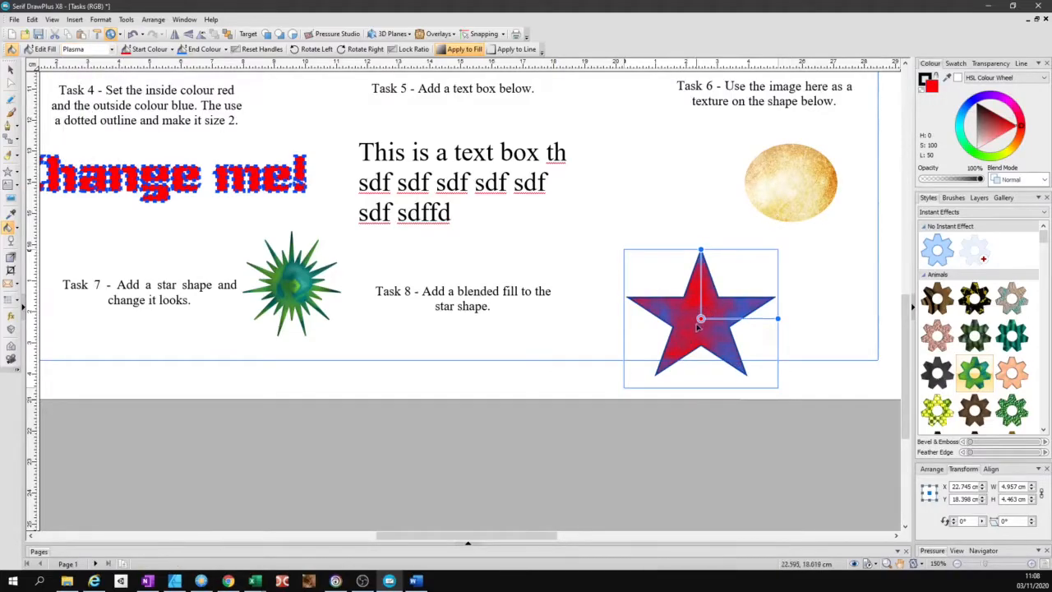
drag(700, 321, 713, 311)
click(91, 48)
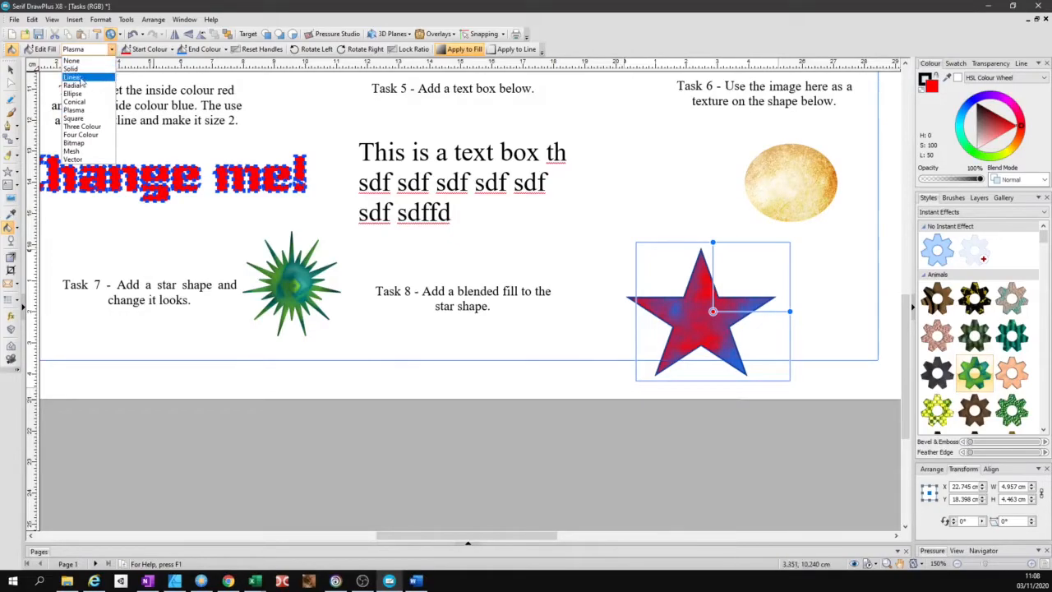
click(89, 64)
- Try a Radial fill spreading from red at the star's centre to blue at its points, and switch back to a Linear fill
click(91, 48)
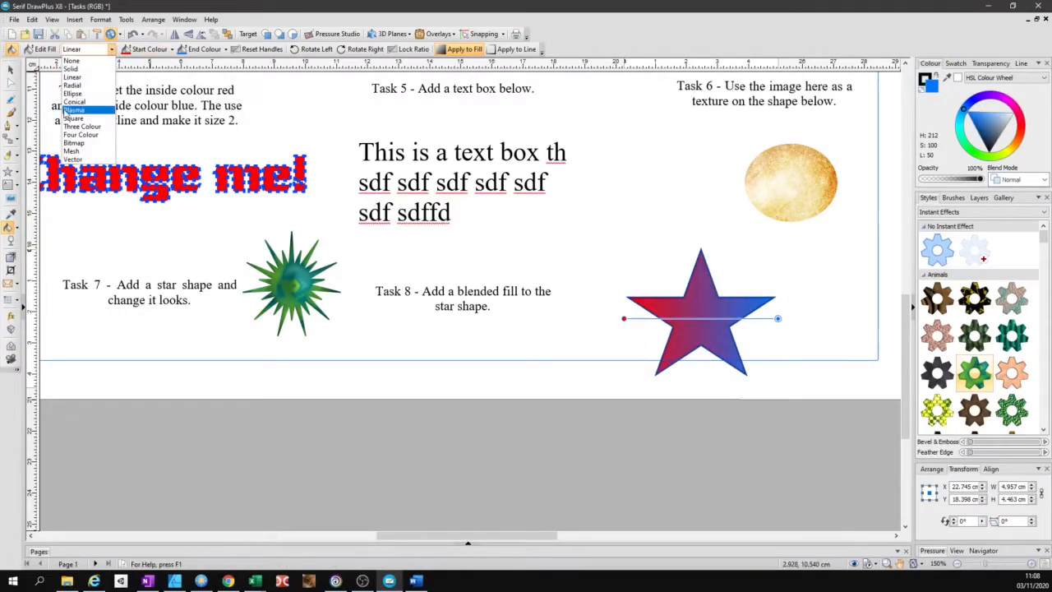
click(87, 74)
drag(711, 313, 765, 277)
drag(703, 320, 749, 288)
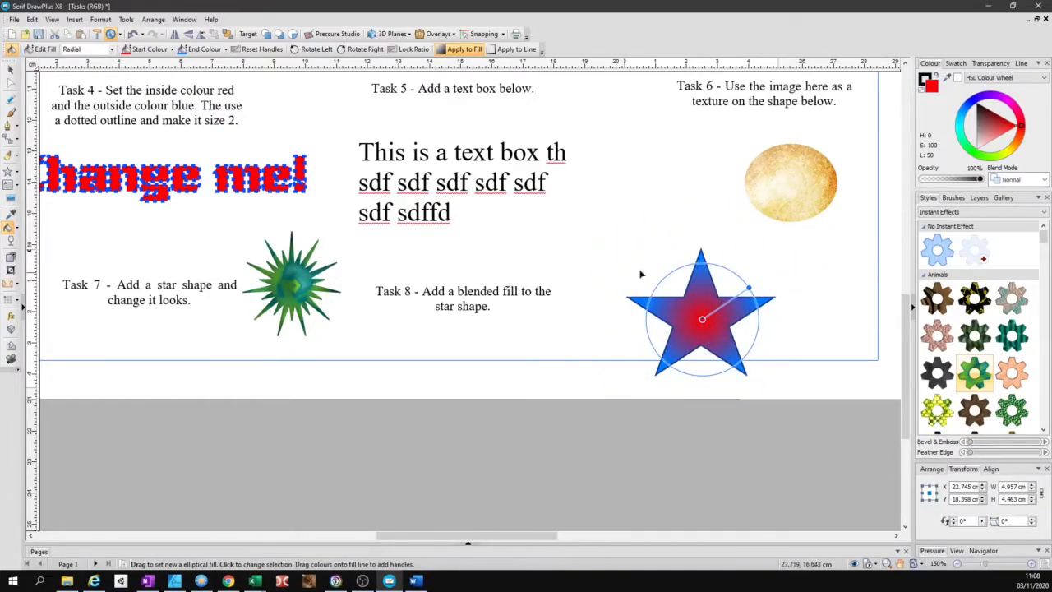
click(90, 49)
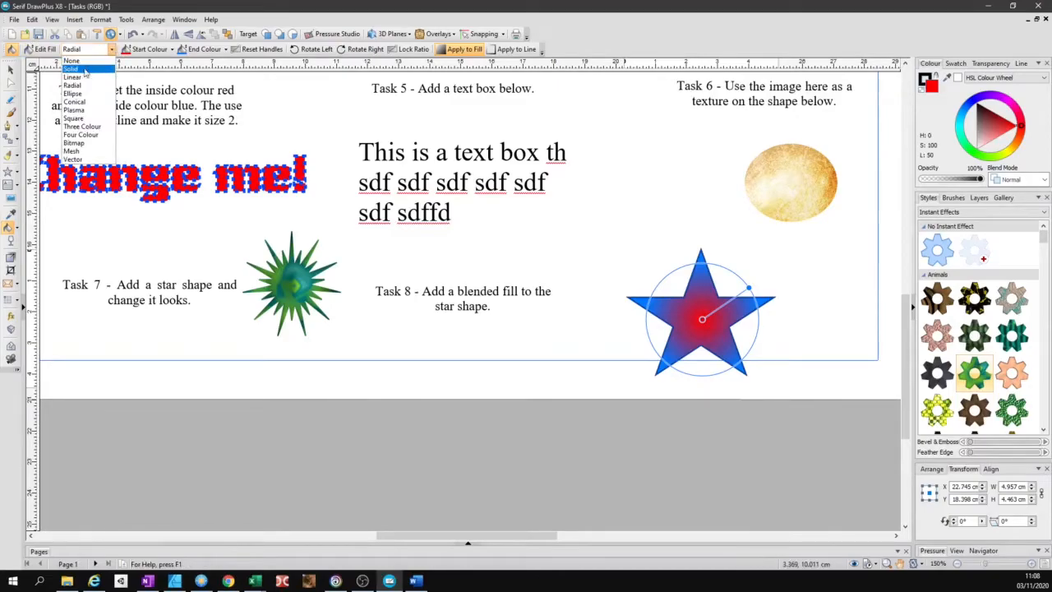
click(72, 77)
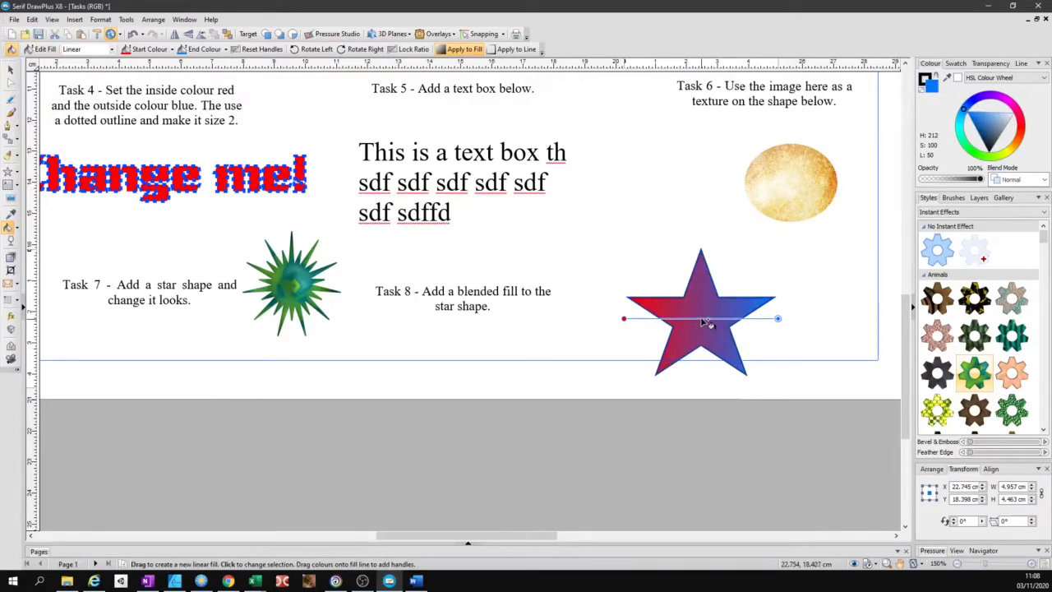